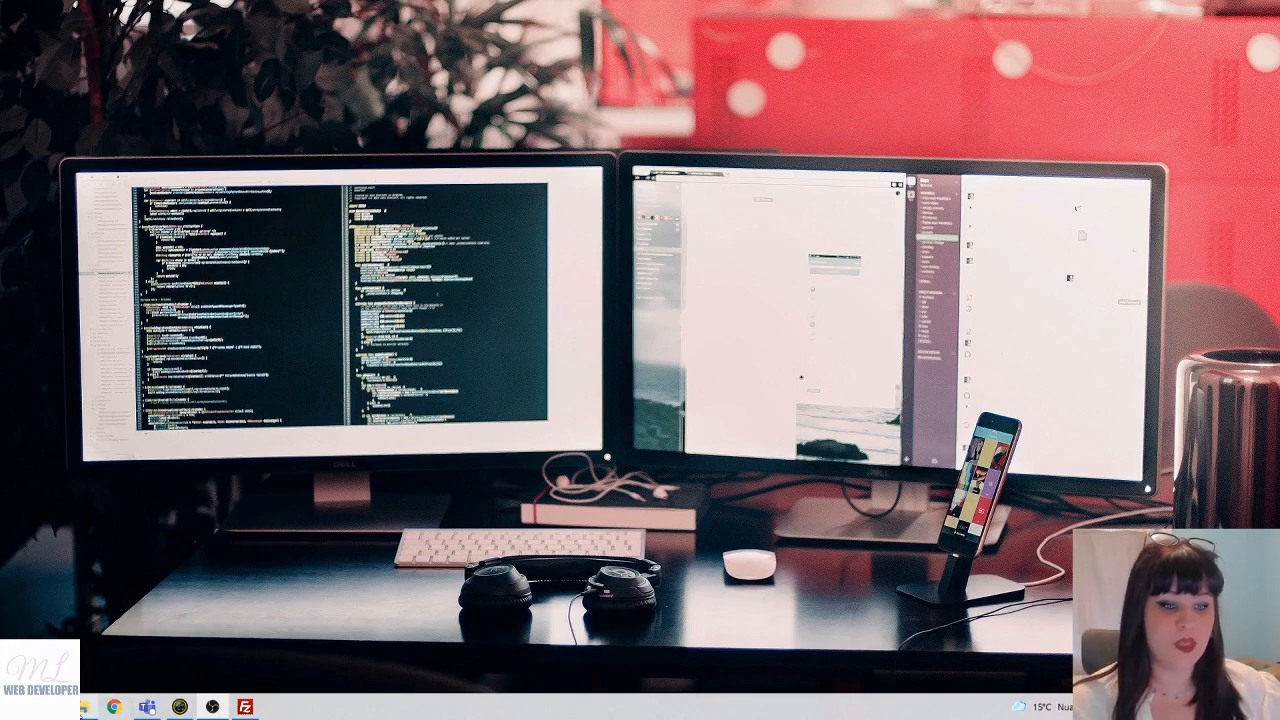
- Launch Firefox from the Start search and dismiss the default-browser prompt
key("super")
type("fir")
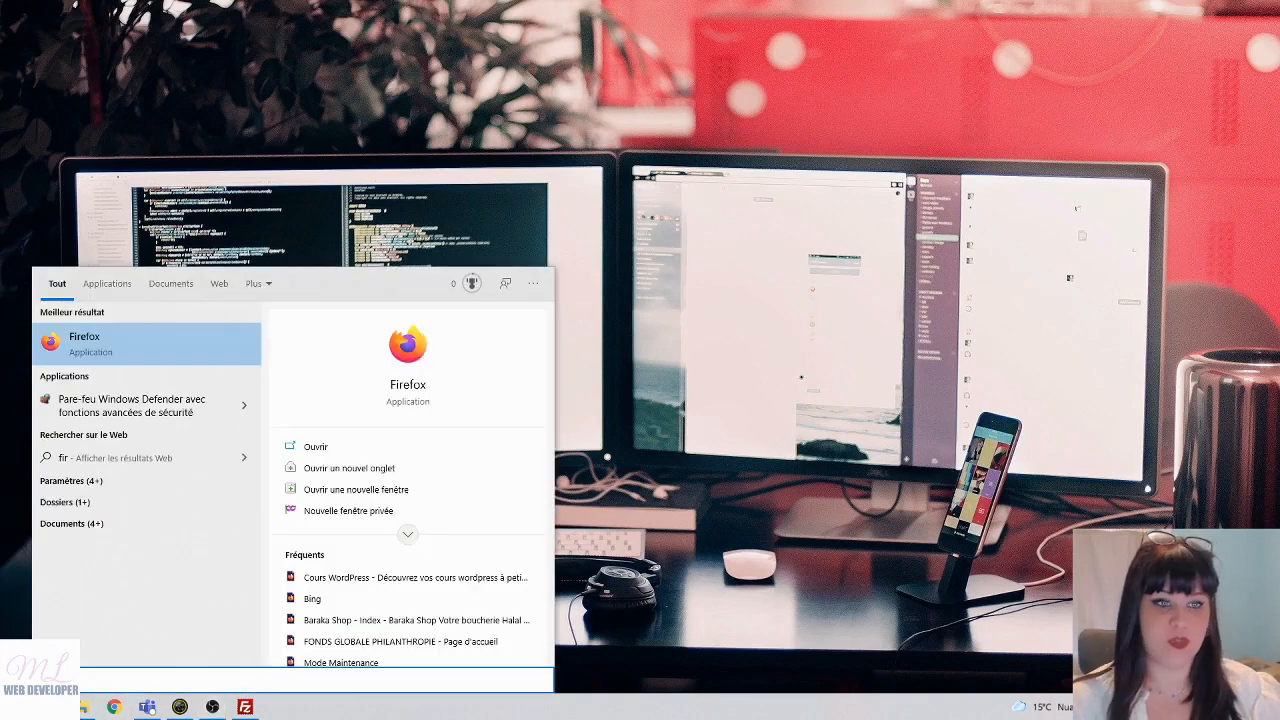
key("Return")
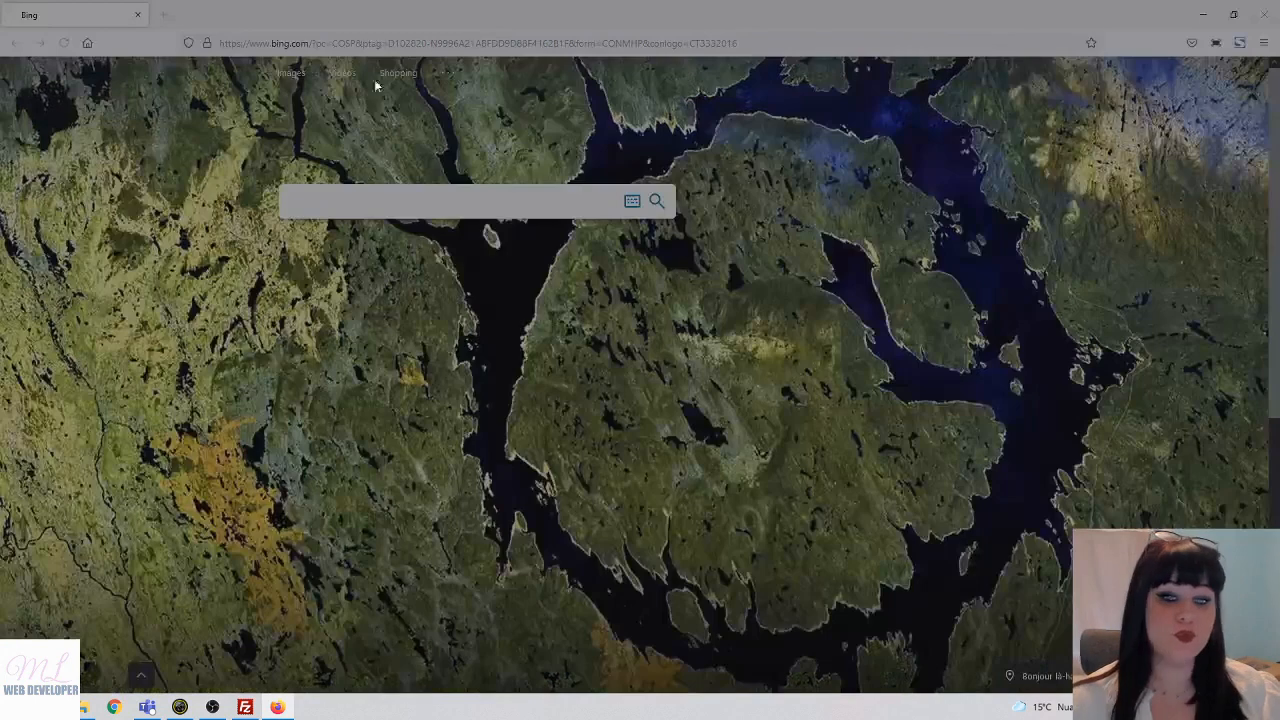
left_click(738, 151)
- Search 'telecharger filezilla' and open the FileZilla Client for Windows download page
left_click(301, 45)
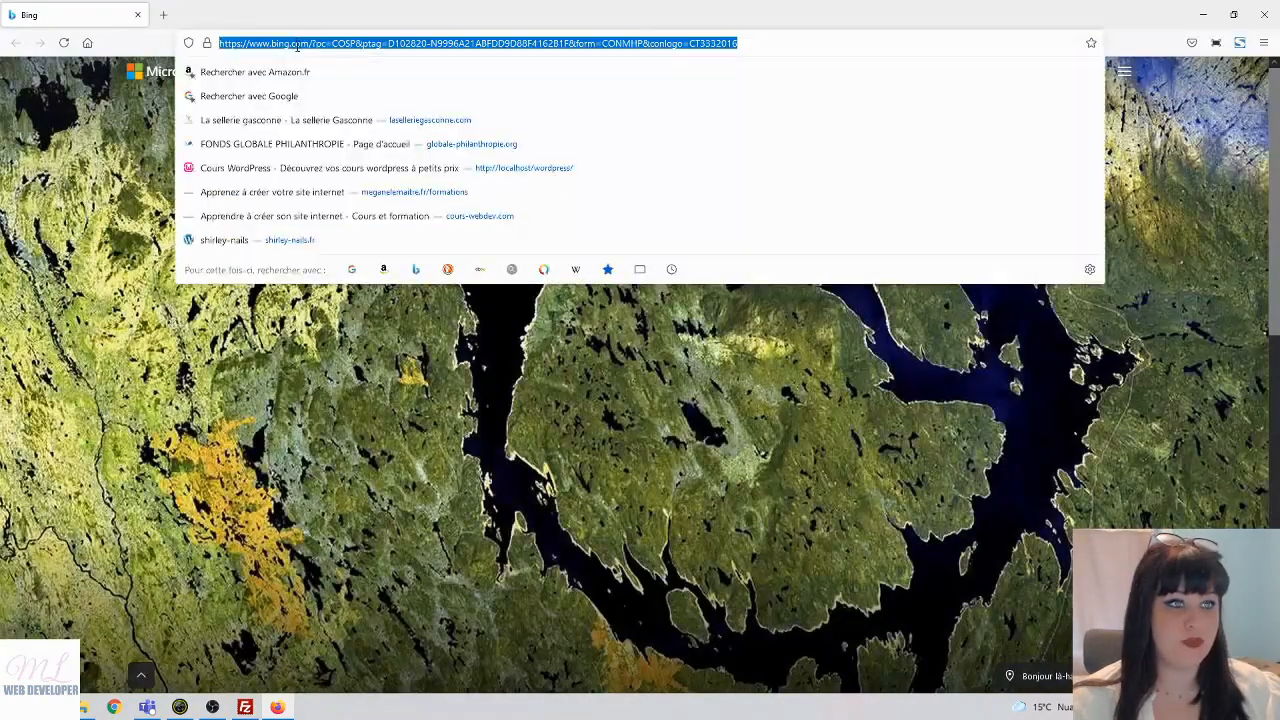
type("tele")
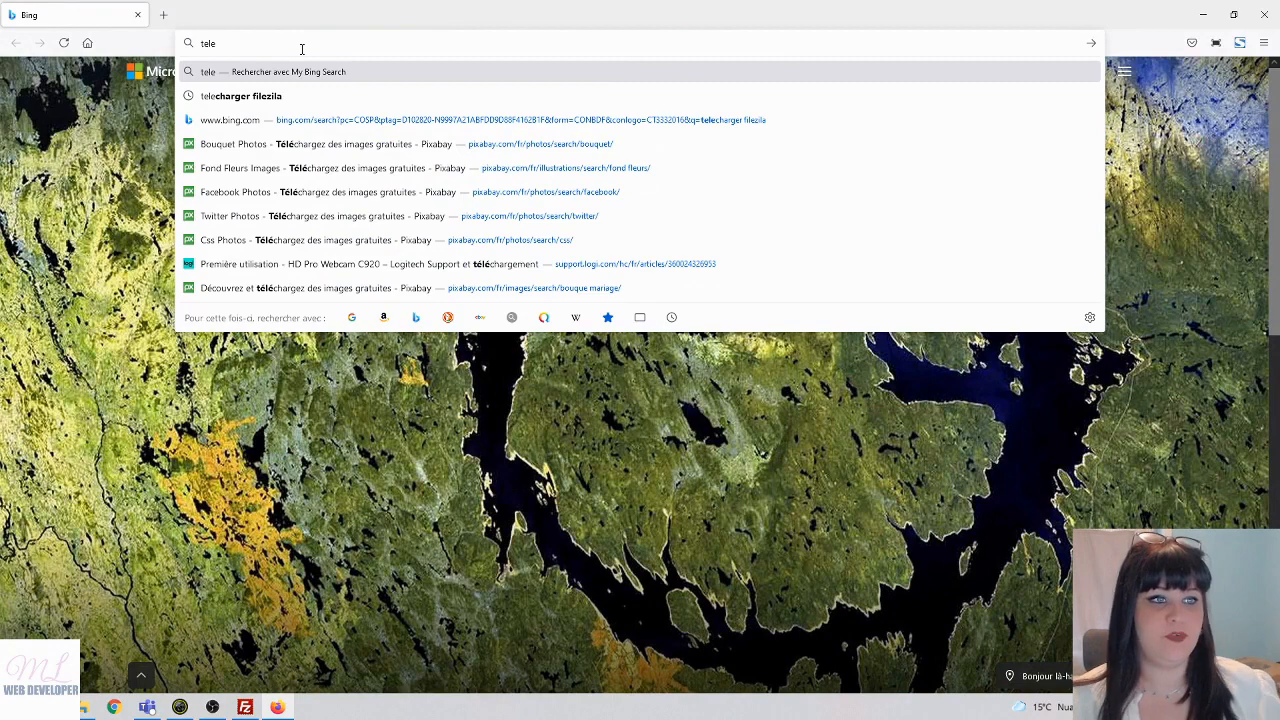
key("Down")
key("Return")
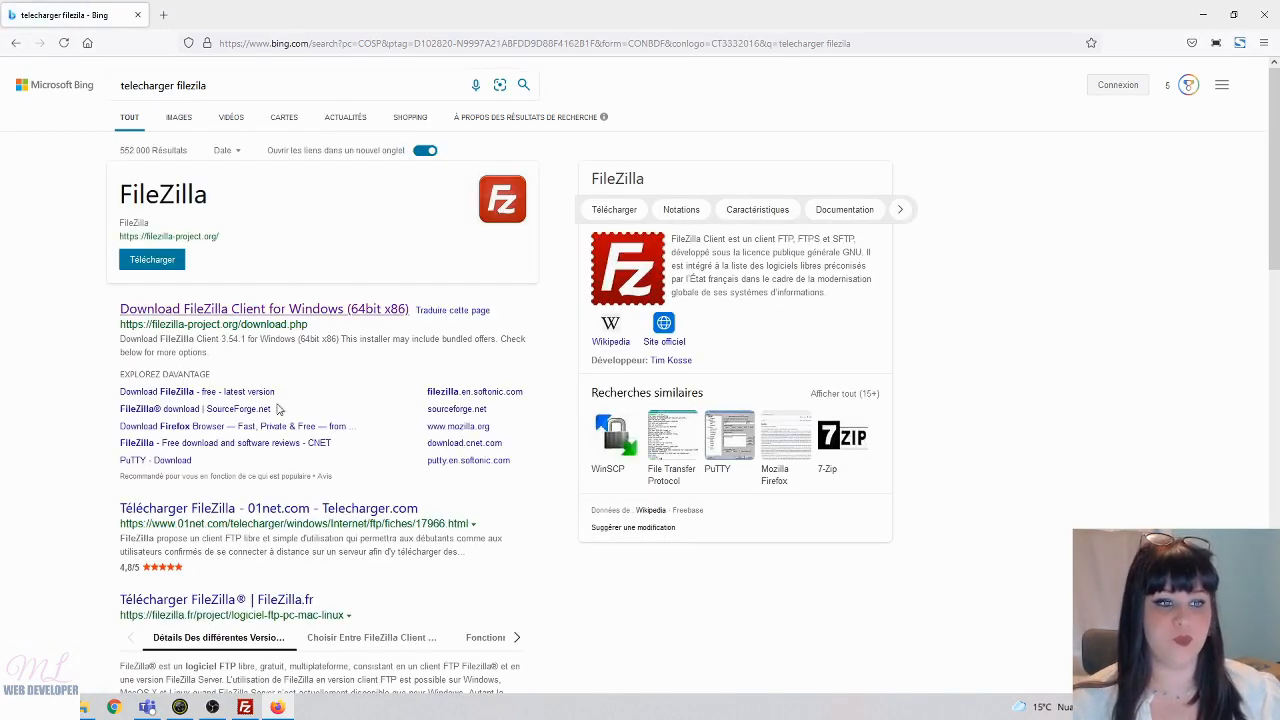
left_click(208, 316)
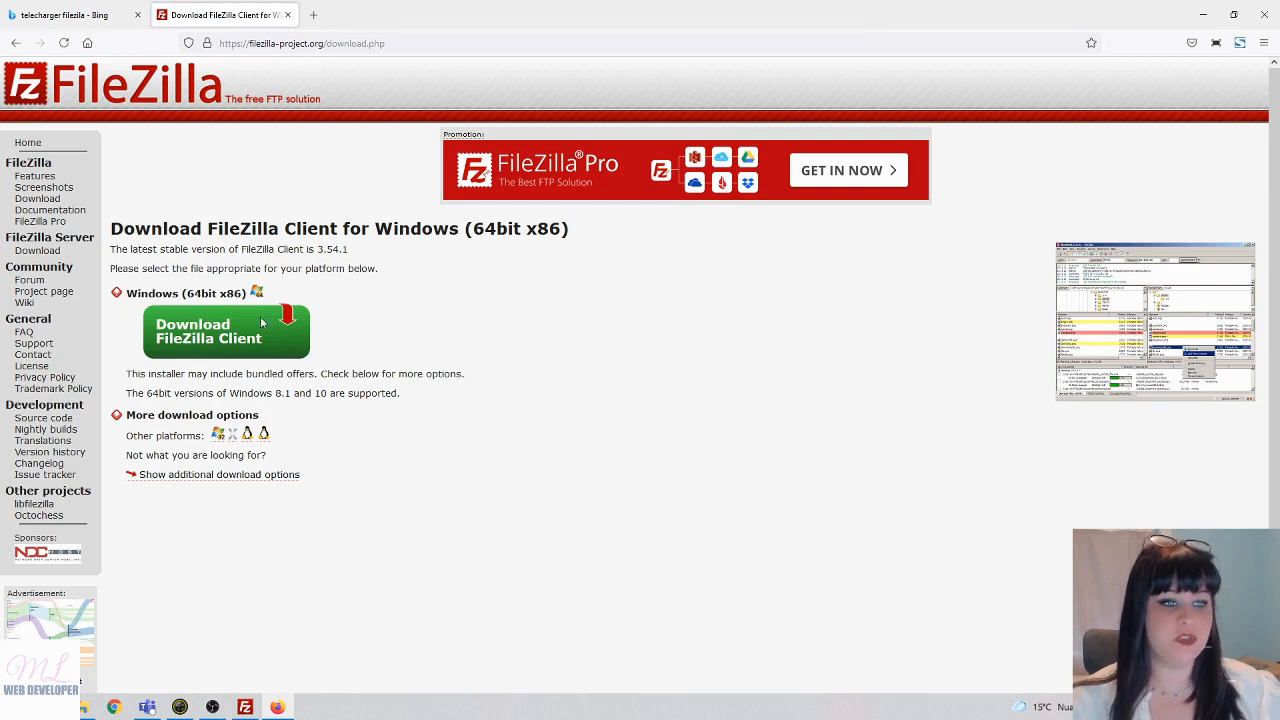
- Browse the Linux 32bit, Linux 64bit and Mac OS X pages, then return to Windows 64bit
left_click(263, 436)
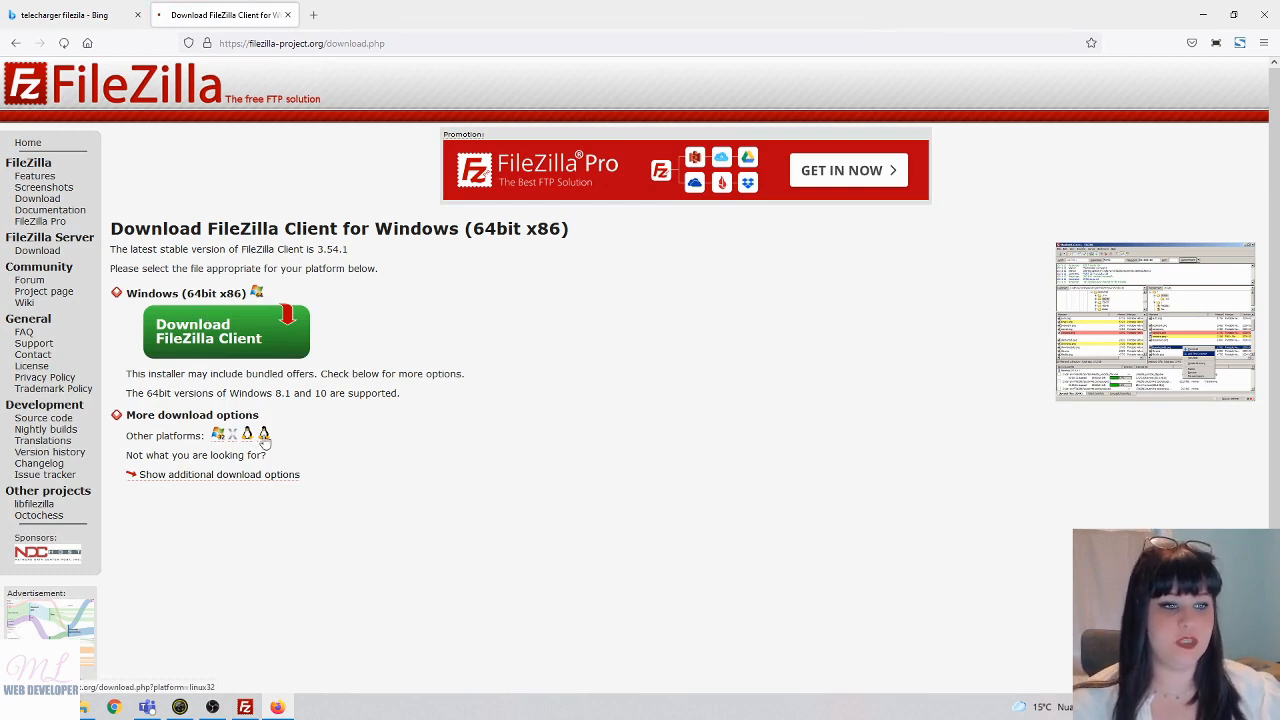
left_click(259, 445)
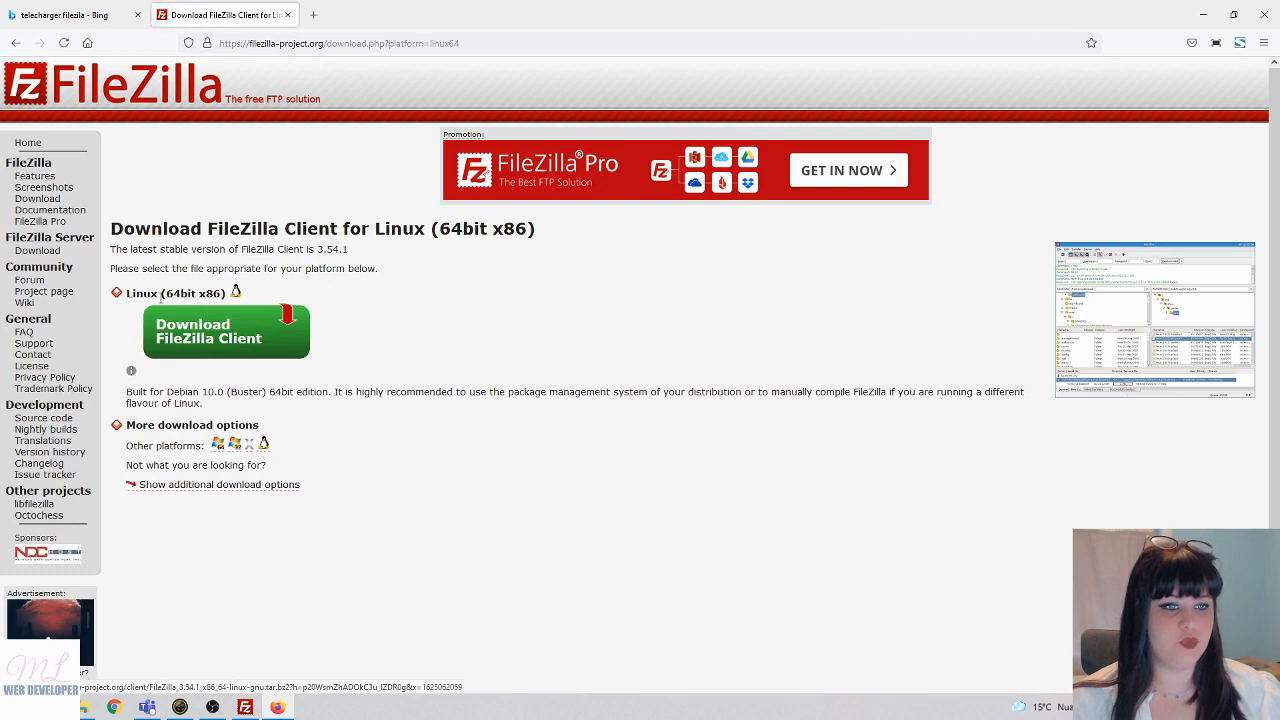
left_click(250, 443)
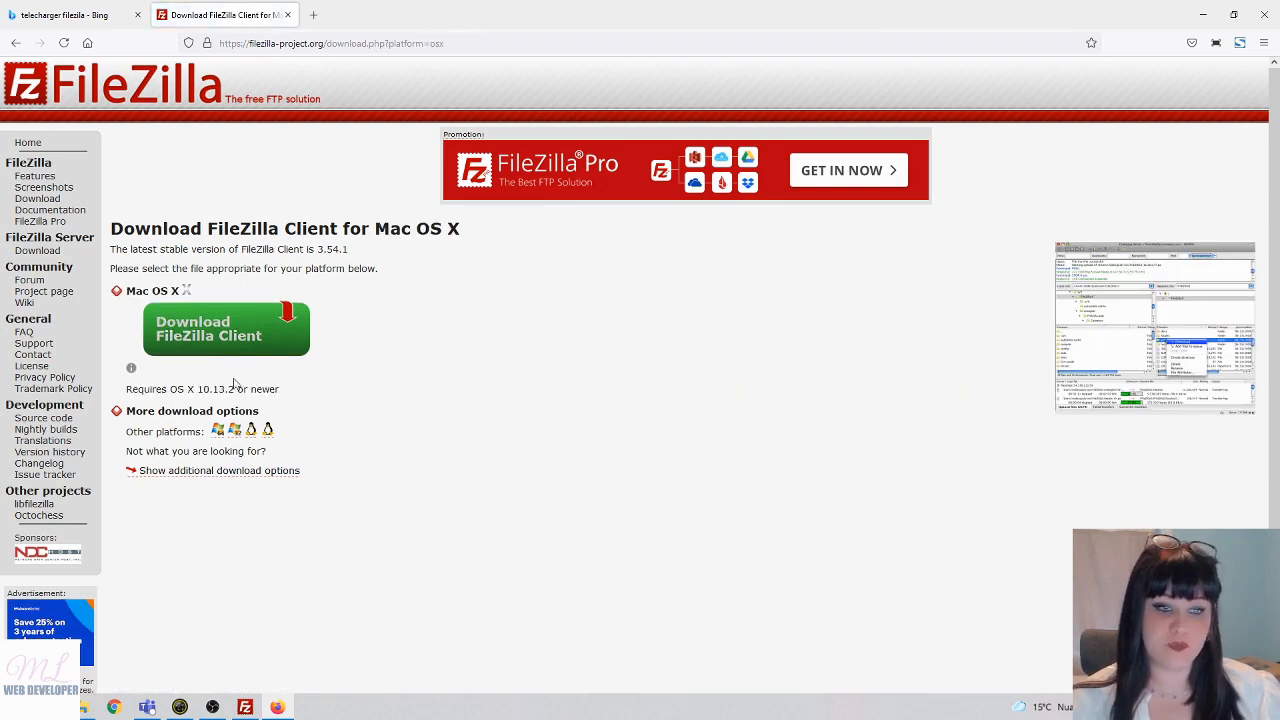
left_click(219, 430)
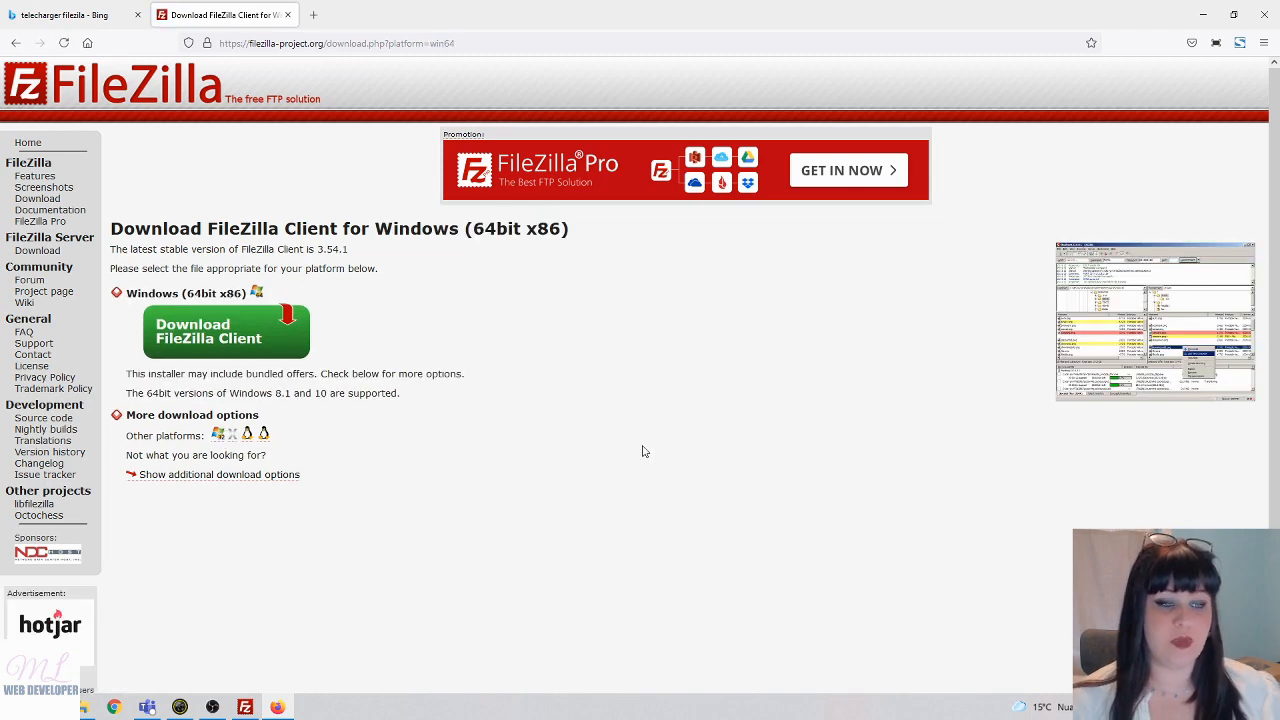
- Start the Windows client download, close the edition chooser without downloading, and bring FileZilla forward
left_click(200, 341)
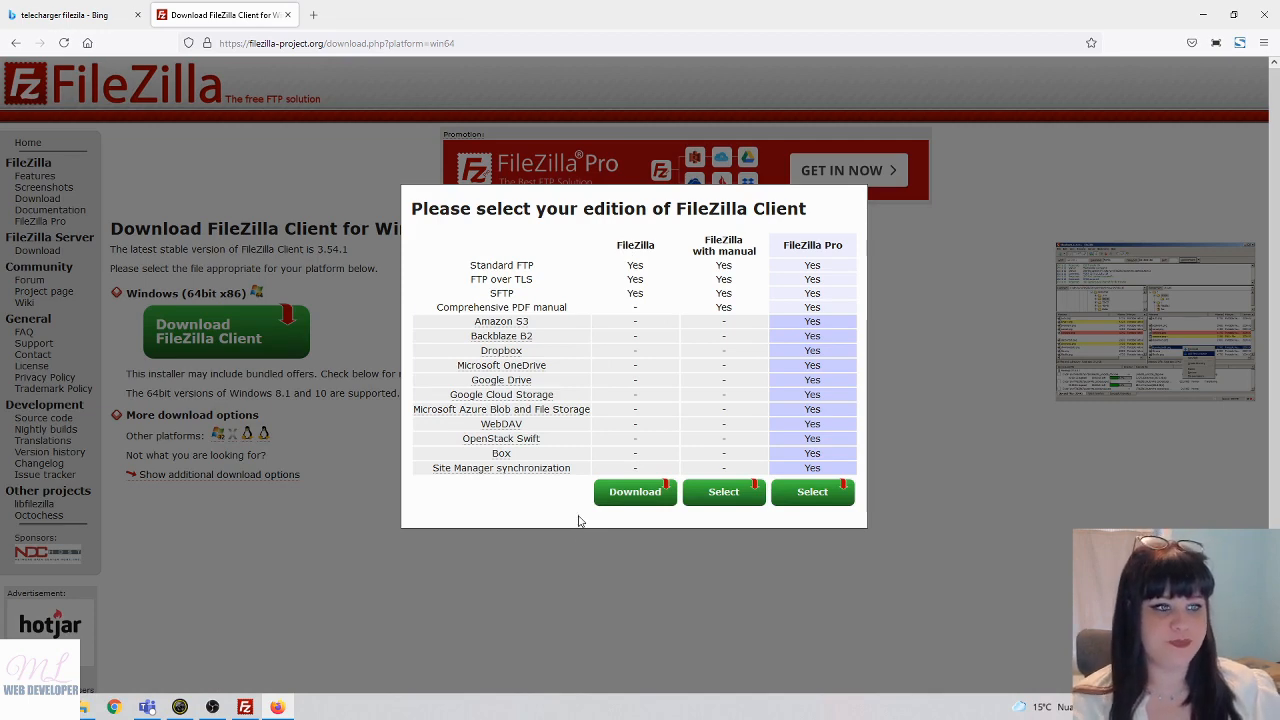
left_click(910, 214)
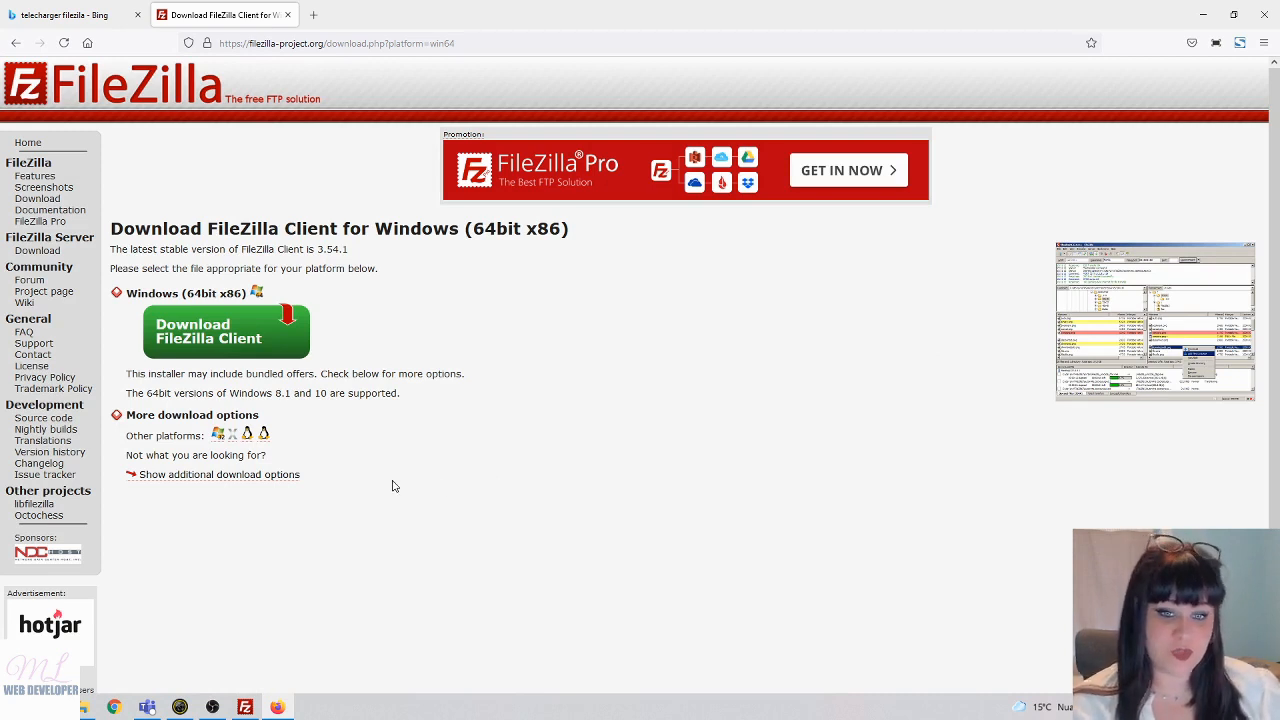
left_click(250, 704)
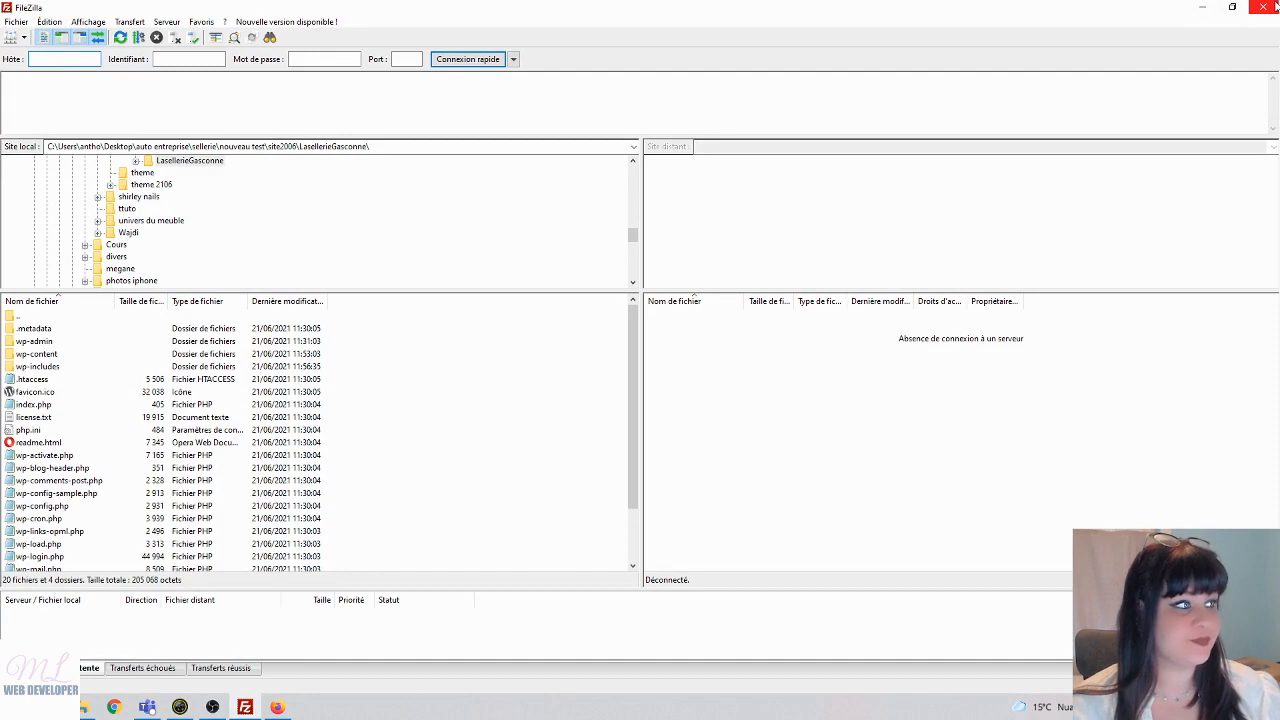
- Minimize the FileZilla window so the Firefox download page shows again
left_click(1200, 7)
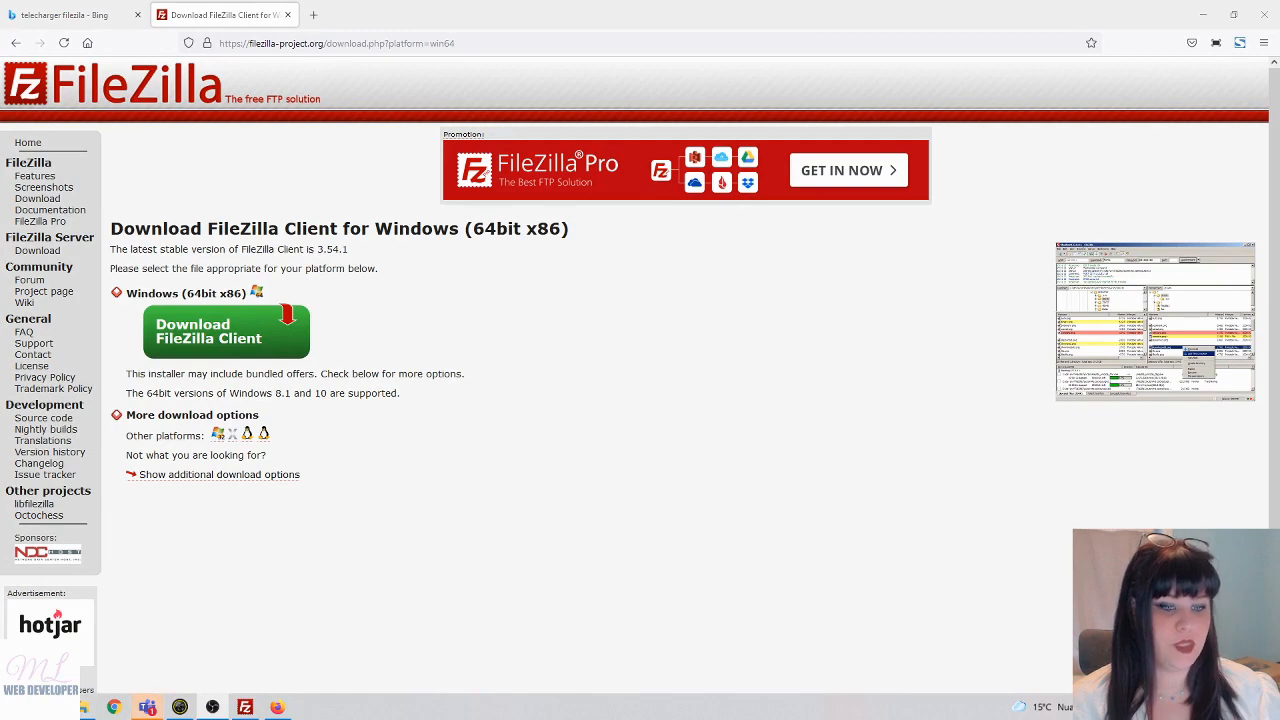
- Launch Google Chrome from the Start menu
left_click(16, 707)
type("goo")
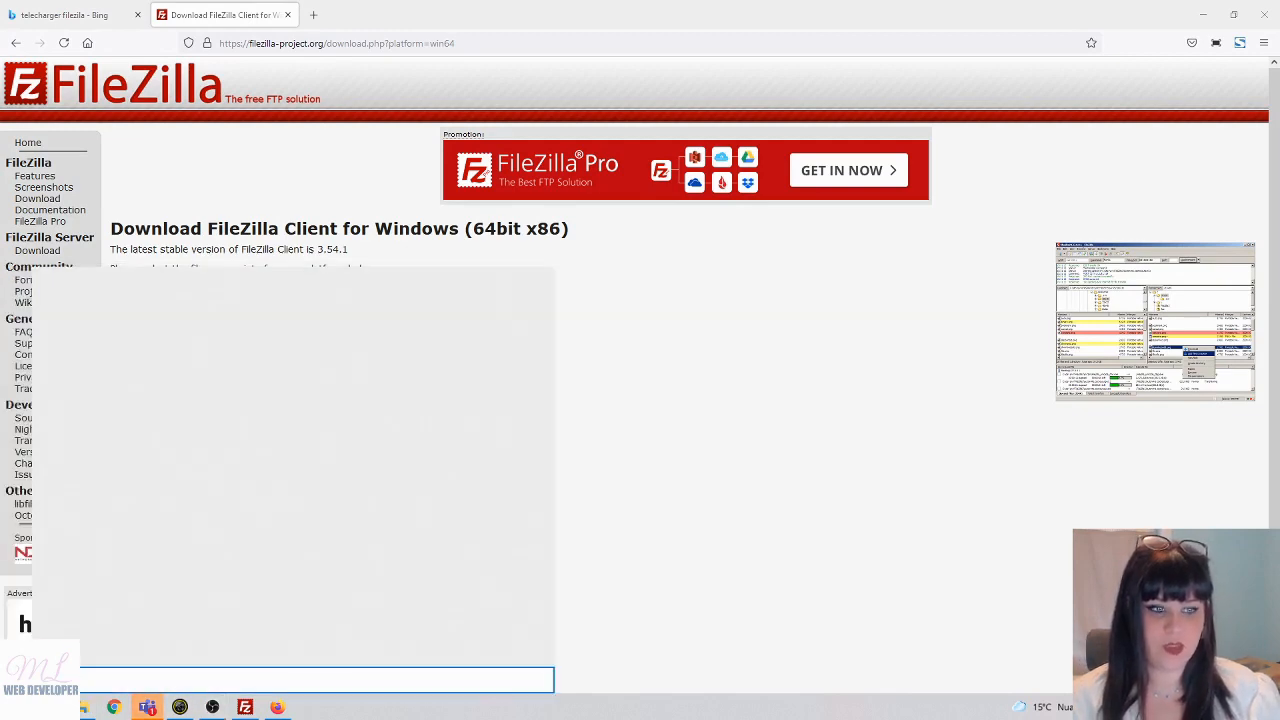
key("Return")
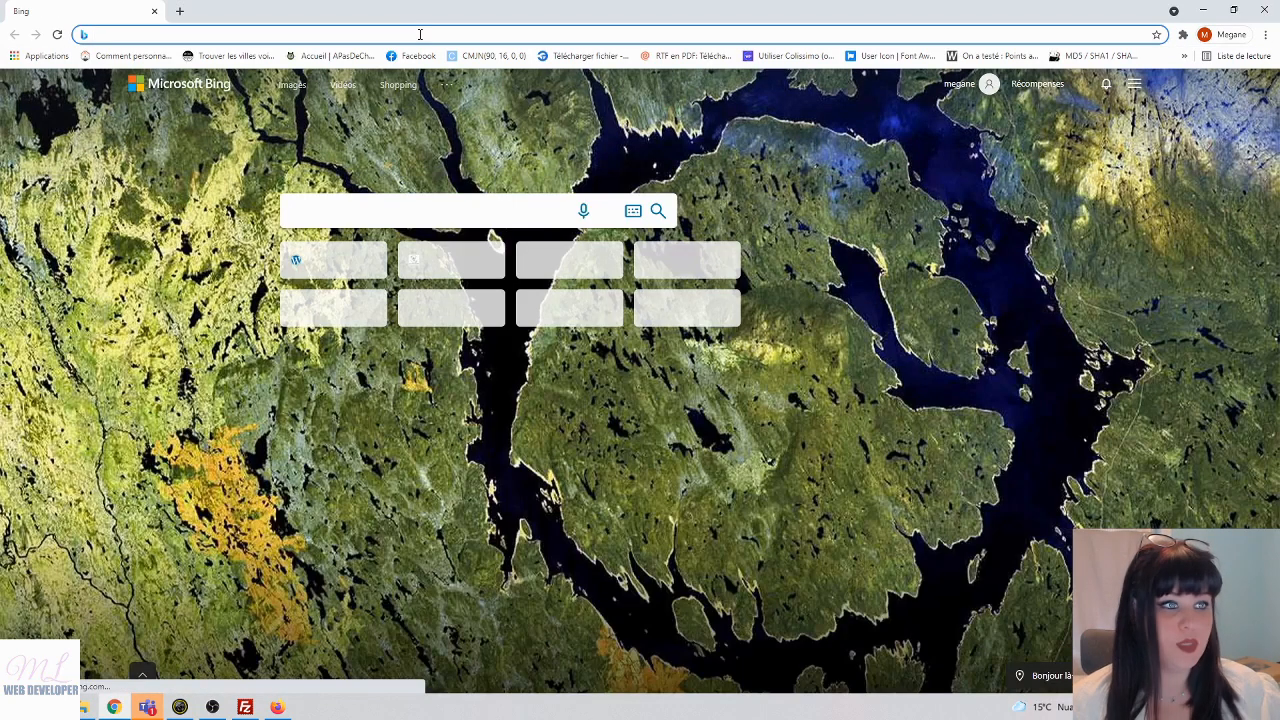
- Search 'ionos', open the IONOS site and sign in with the saved login
type("io")
key("Return")
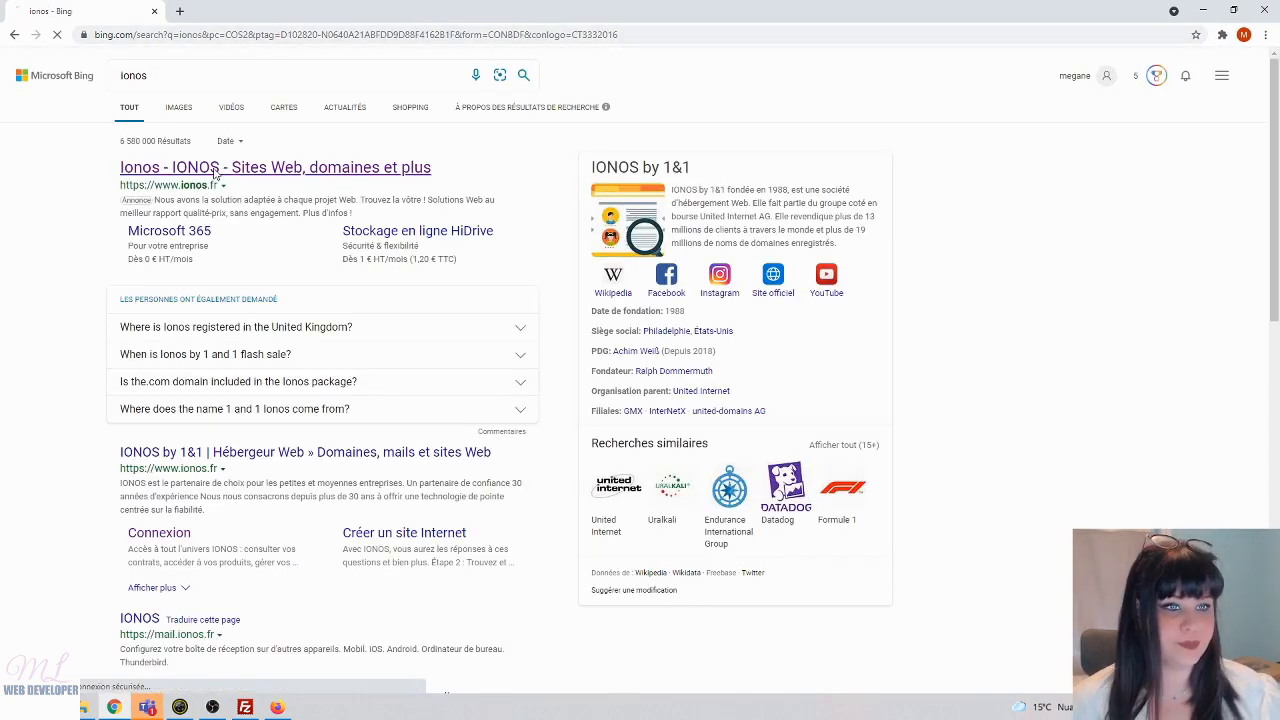
left_click(214, 170)
left_click(997, 100)
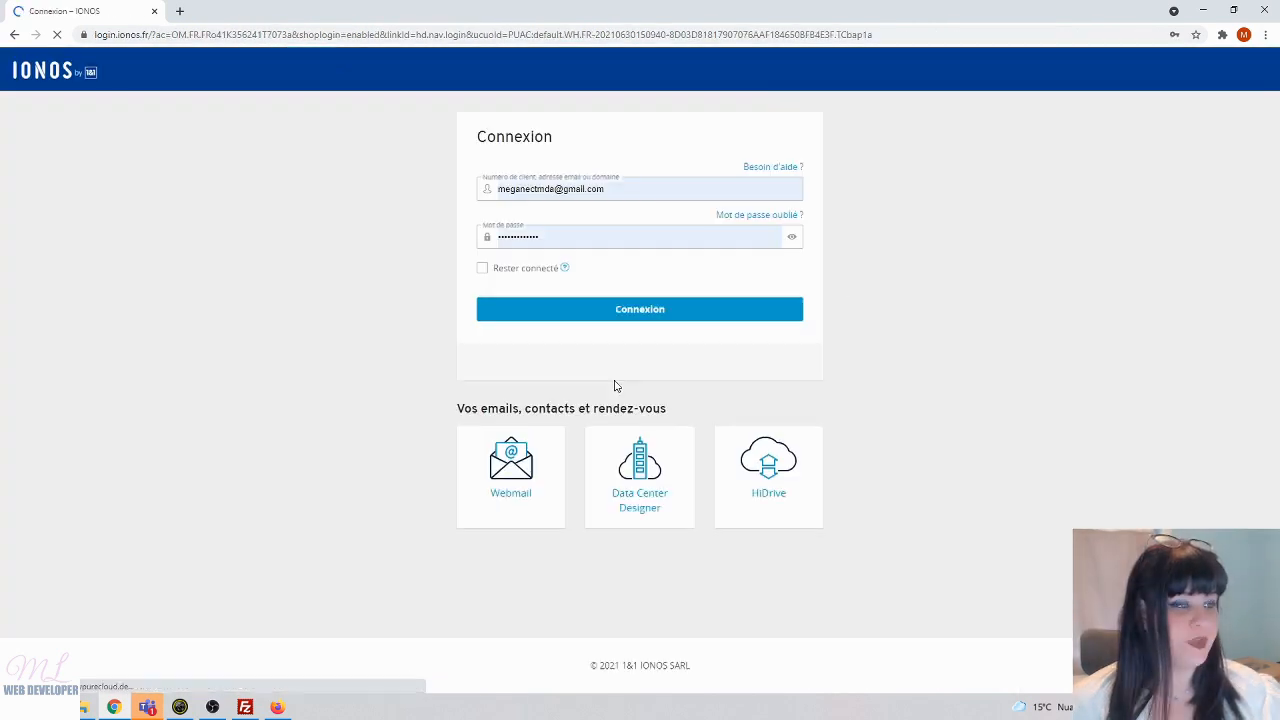
left_click(640, 312)
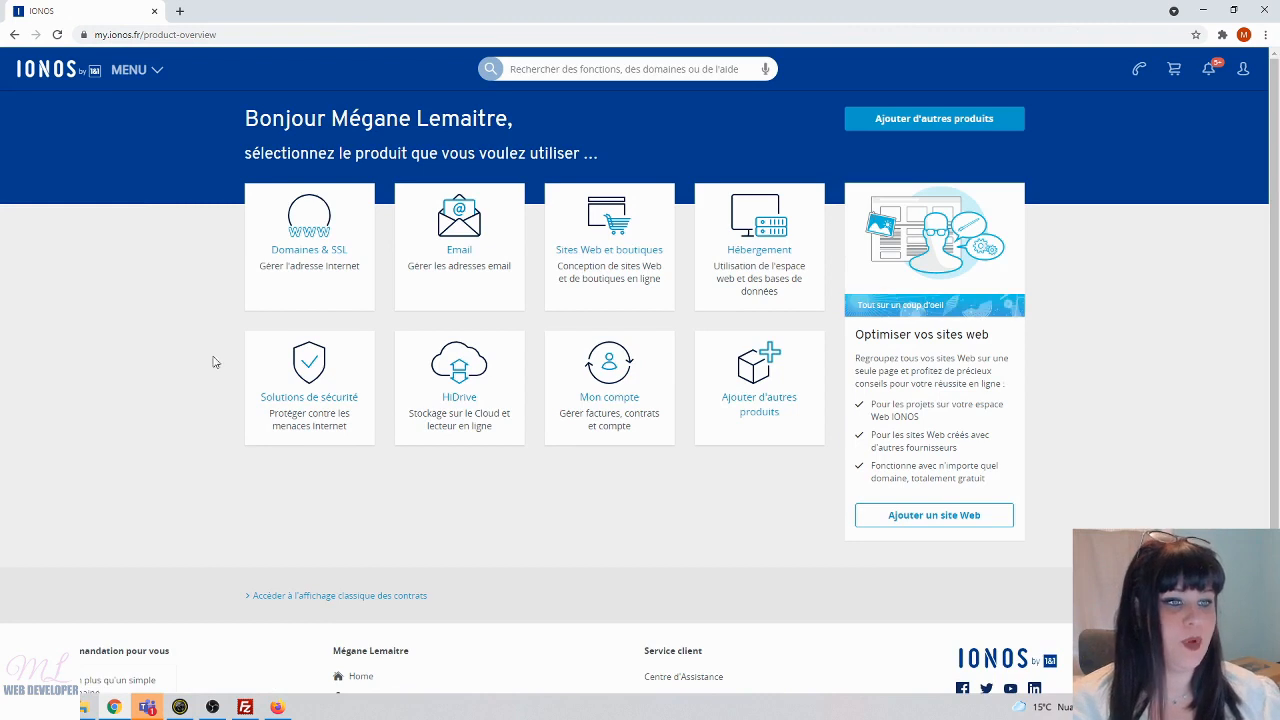
- Search 'ftp', pick Données d'accès FTP for Managed WP Essential, and open Définir mot de passe
left_click(563, 69)
type("ftp")
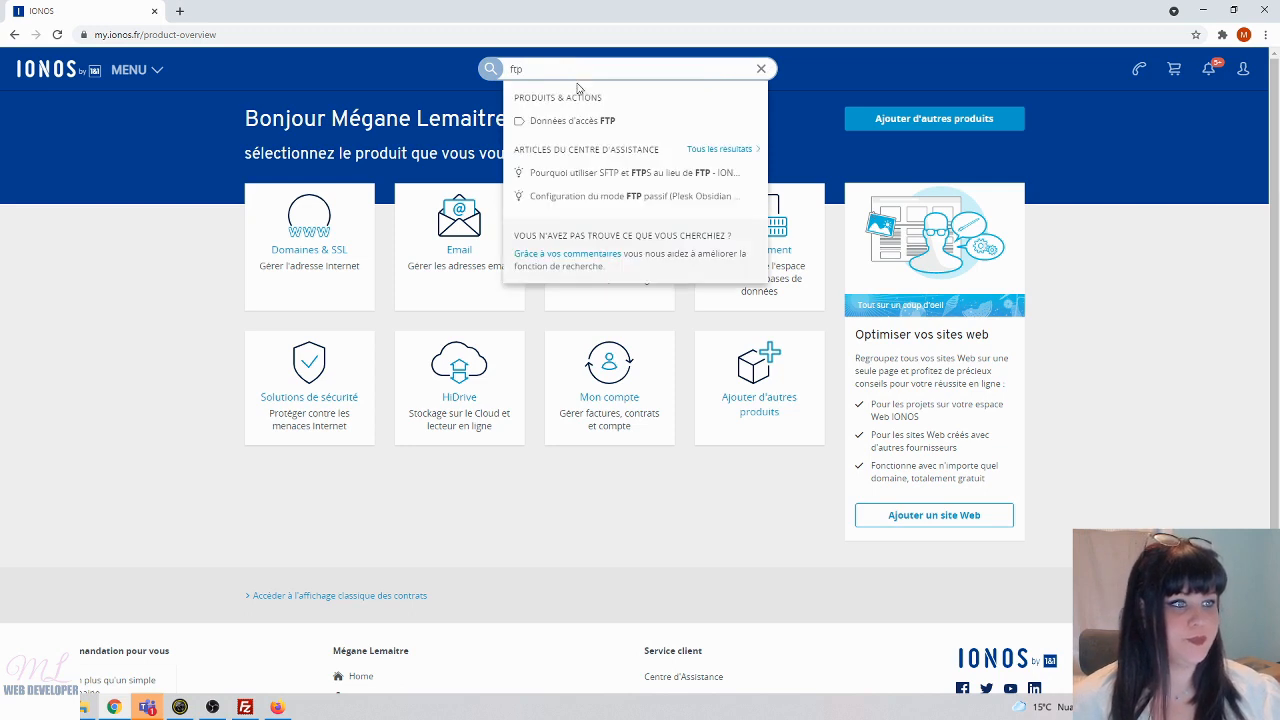
left_click(574, 129)
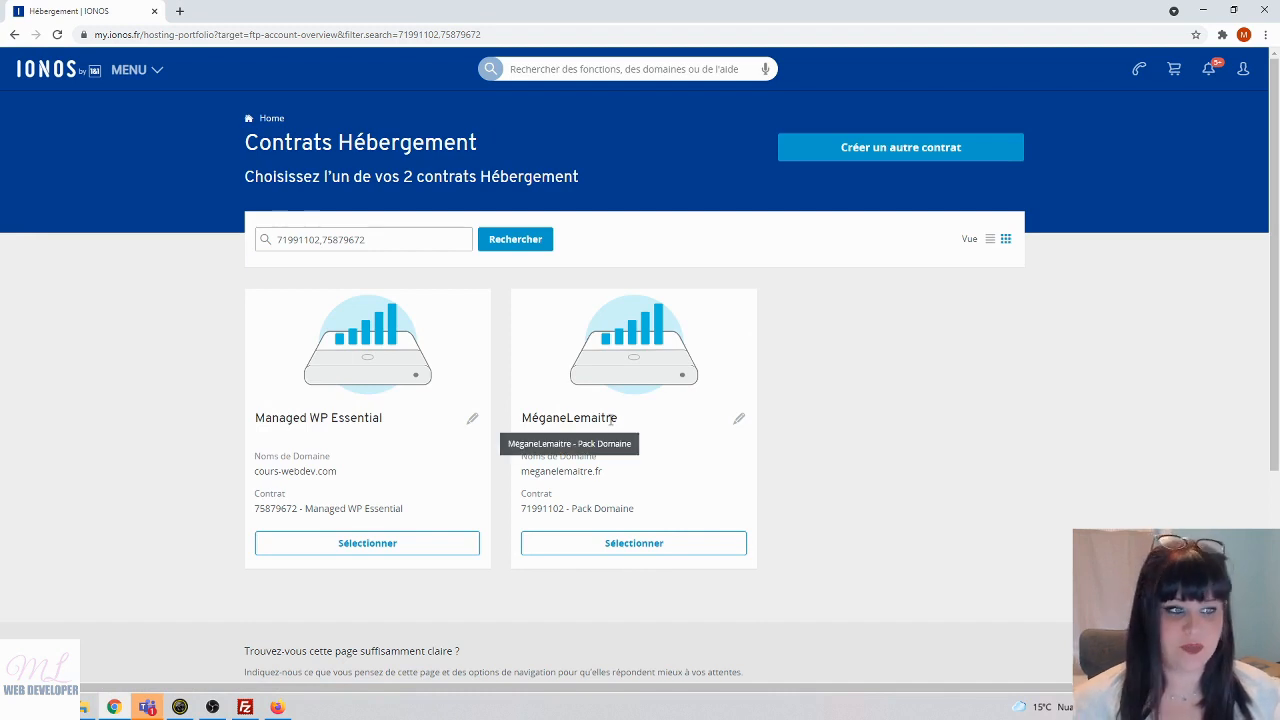
left_click(406, 543)
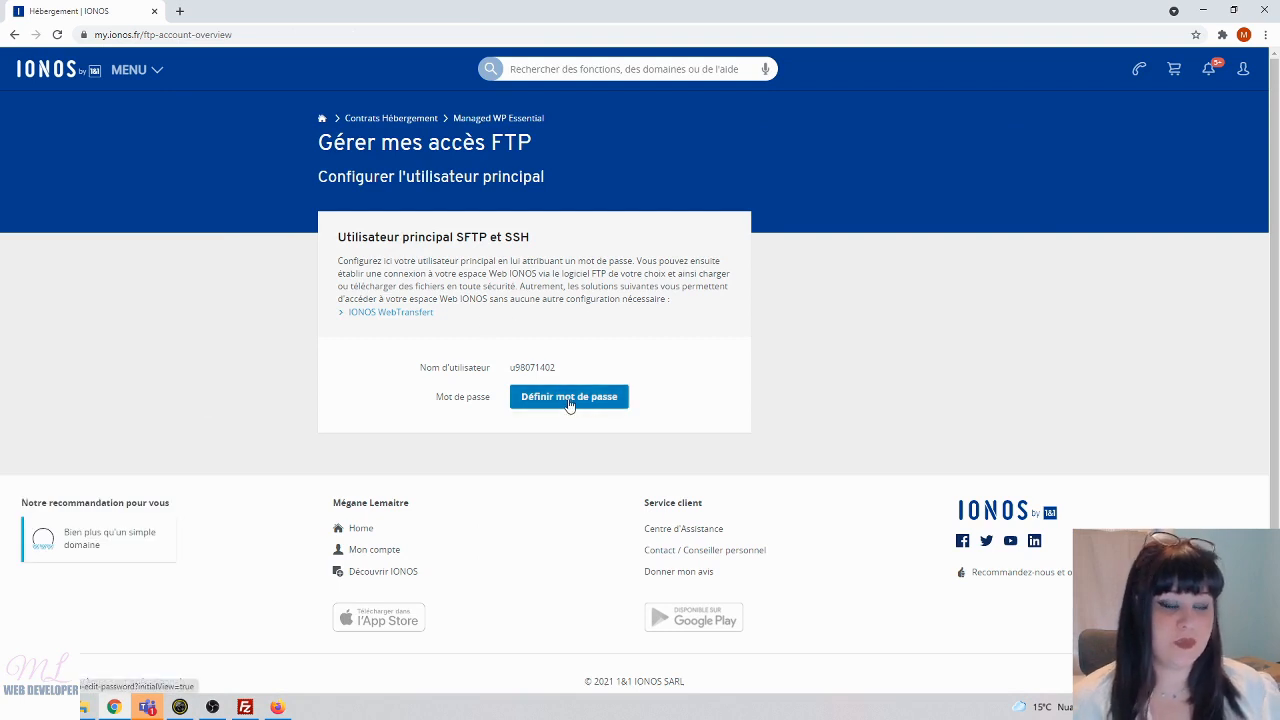
left_click(568, 398)
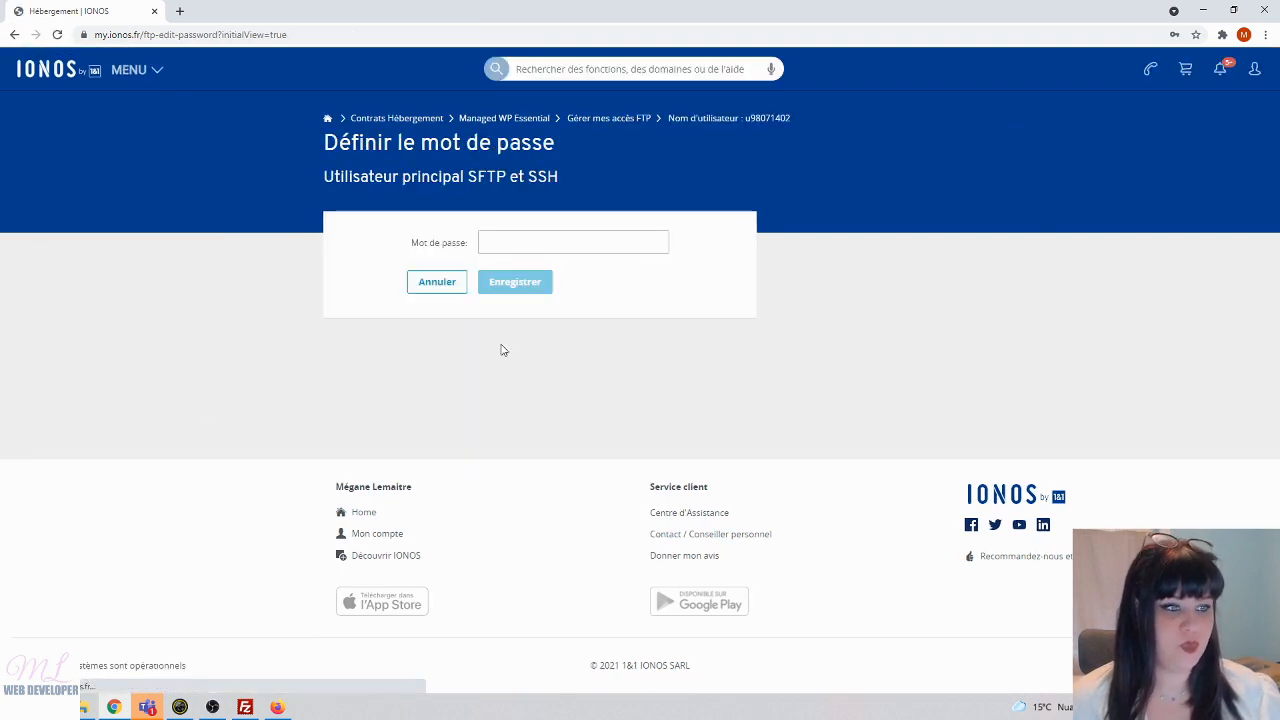
- Enter a new password for the main SFTP user, revealing and retyping it
left_click(516, 243)
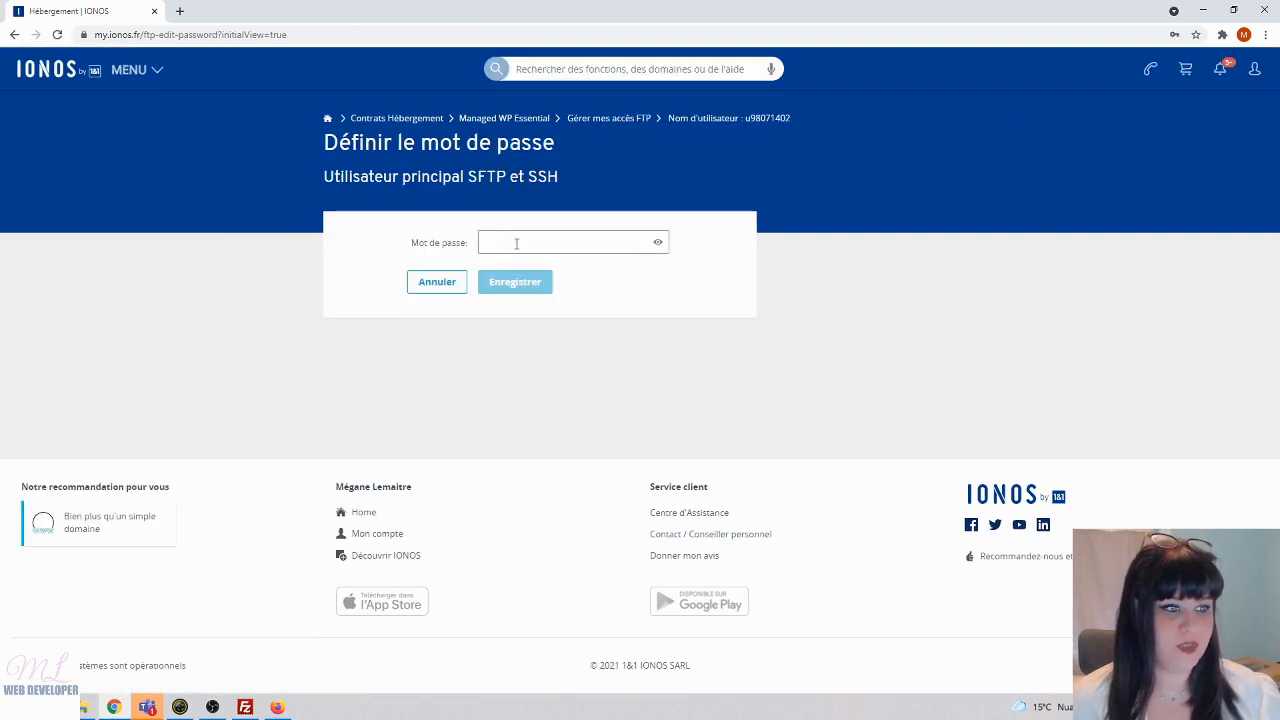
left_click(658, 244)
left_click(531, 246)
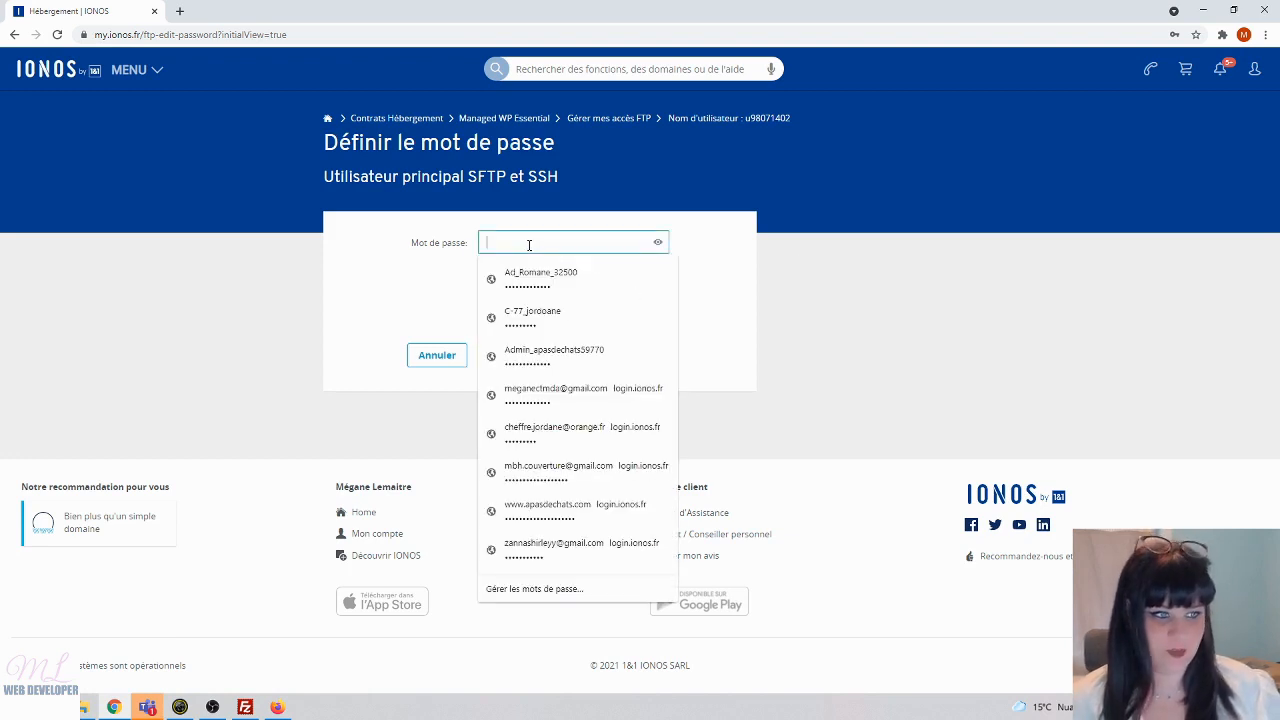
left_click(530, 245)
left_click(529, 245)
type("•")
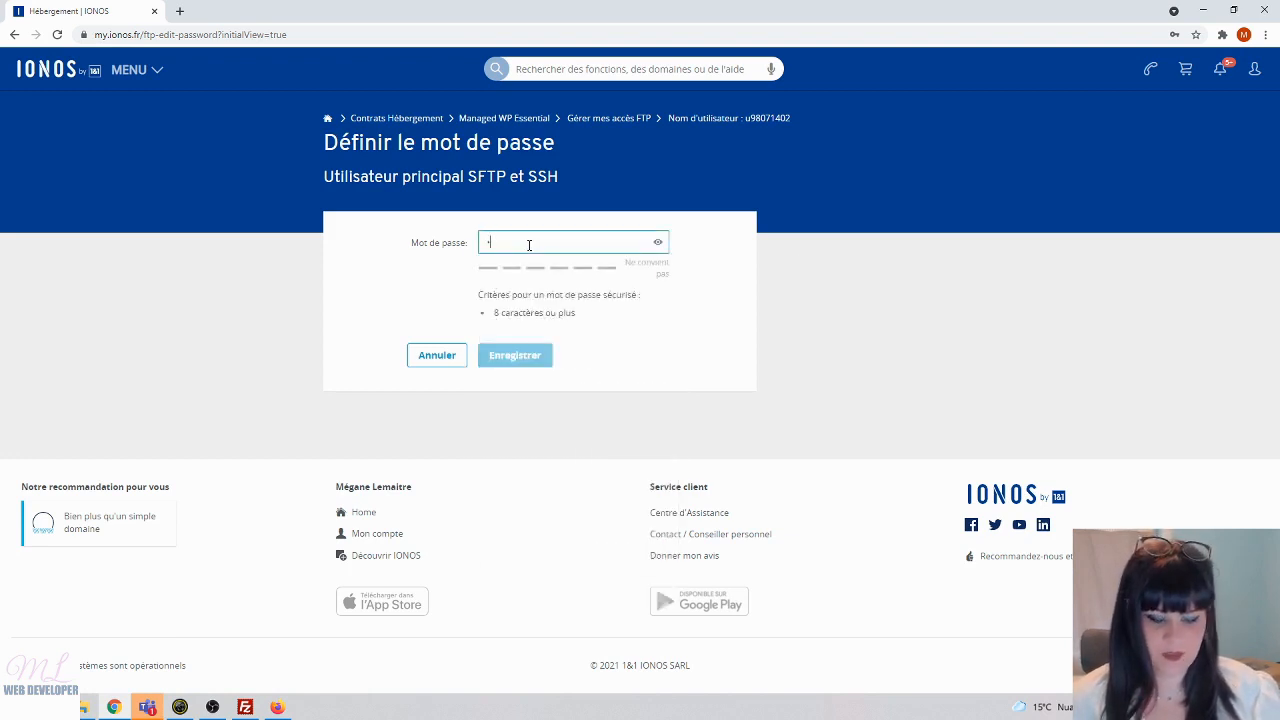
type("••••••••")
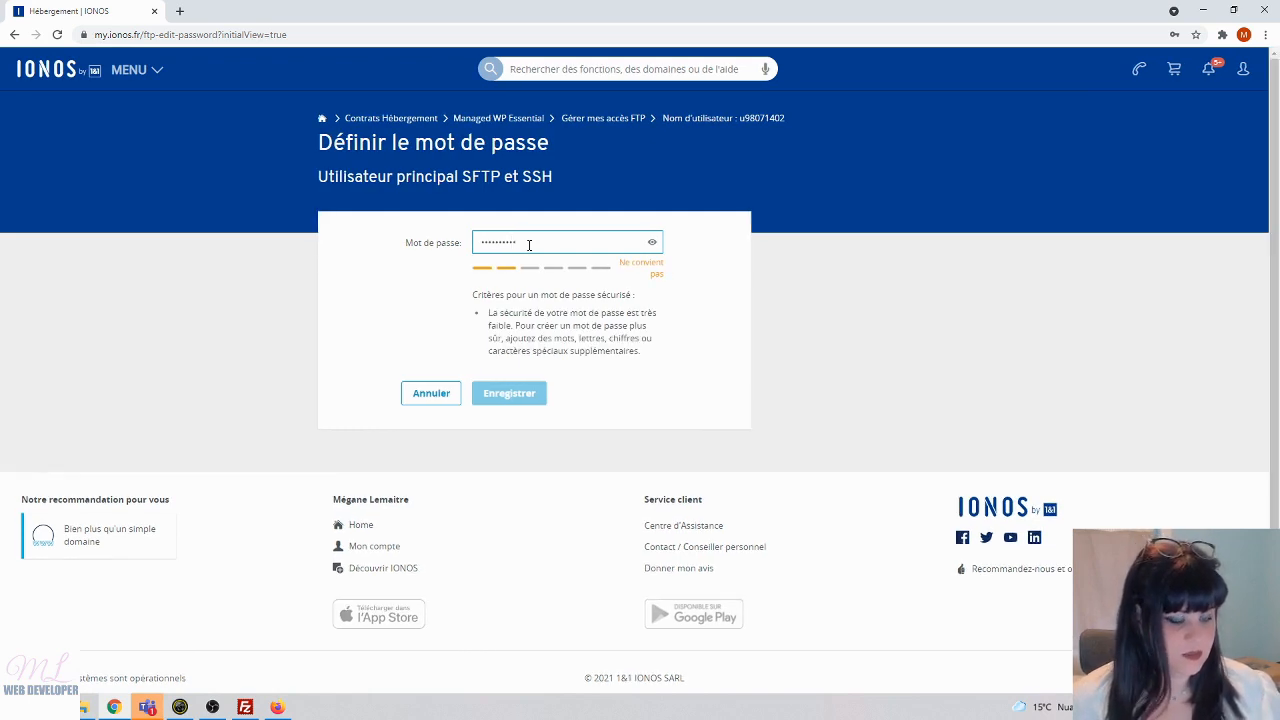
type("•")
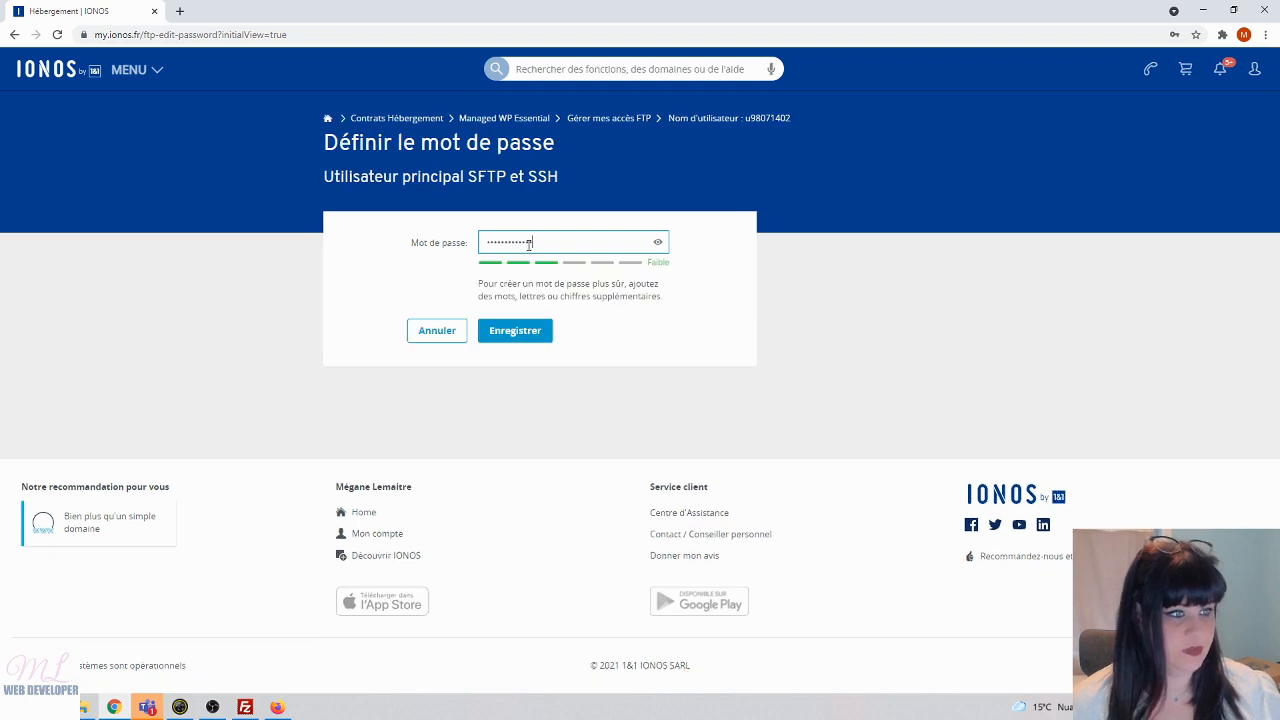
left_click(658, 242)
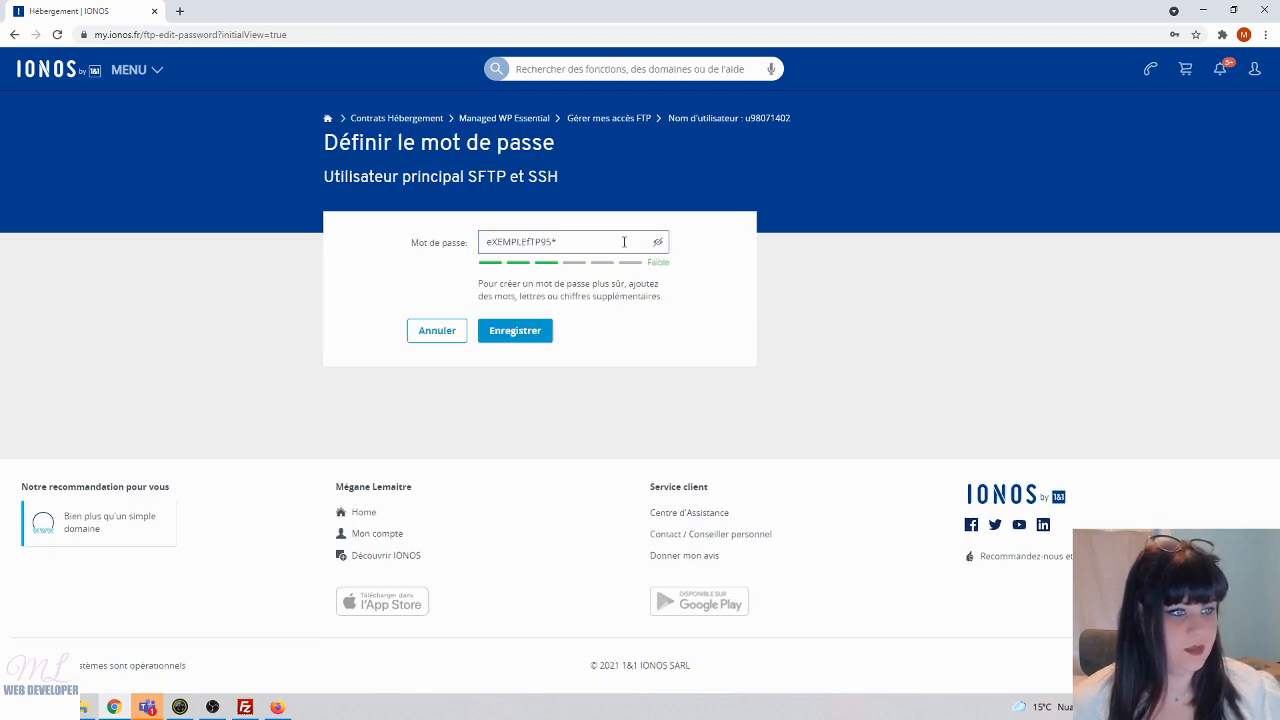
left_click_drag(624, 242, 444, 250)
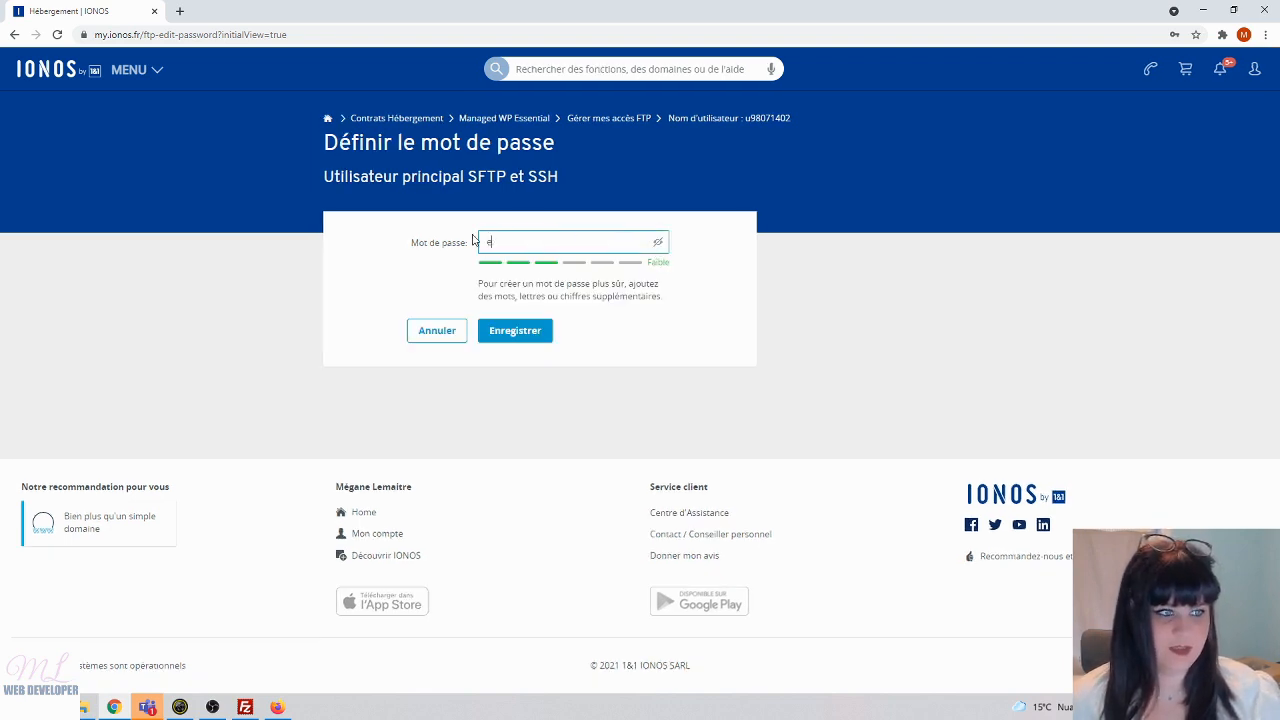
key("BackSpace")
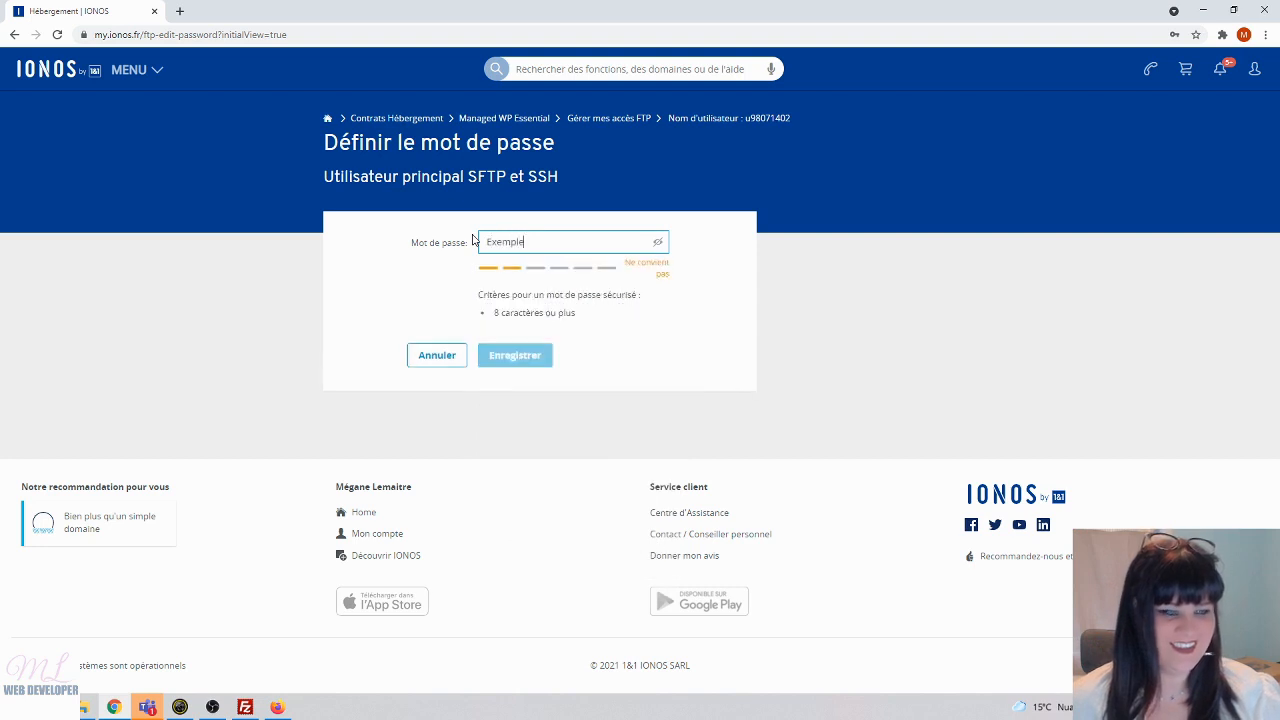
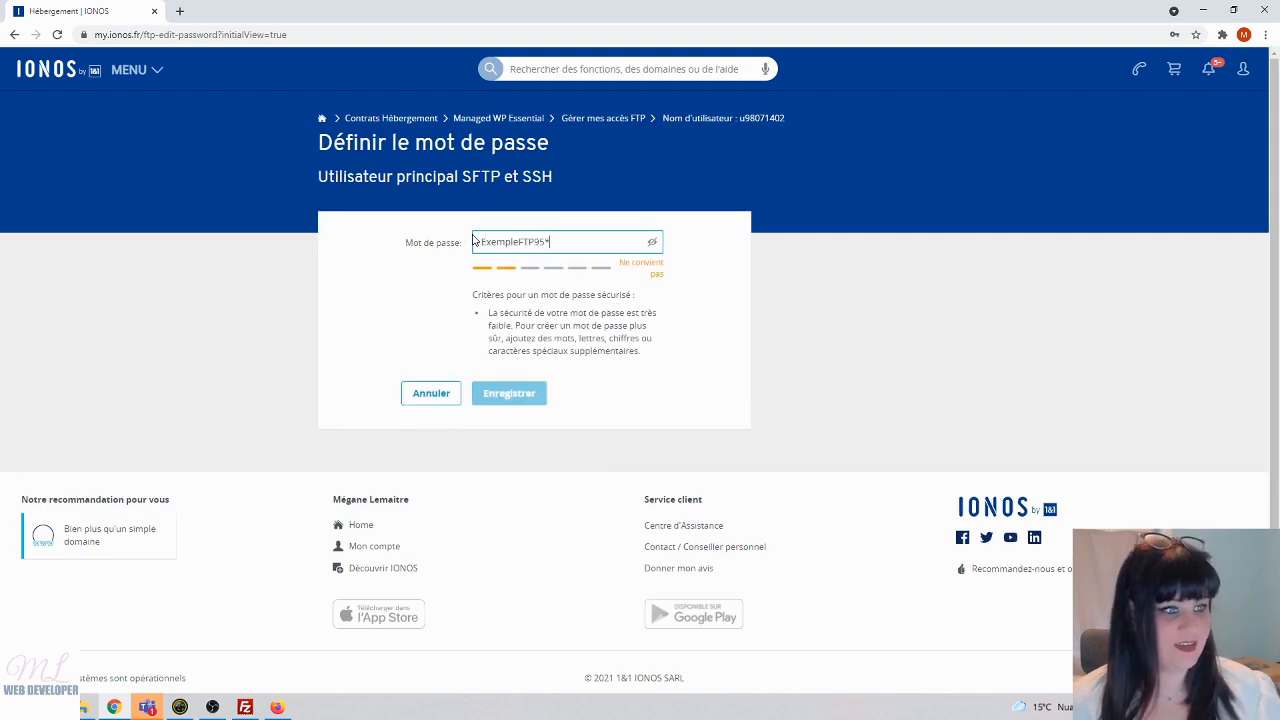
- Copy the new password, launch Bloc-notes, and save the password in IONOS
left_click_drag(572, 242, 447, 245)
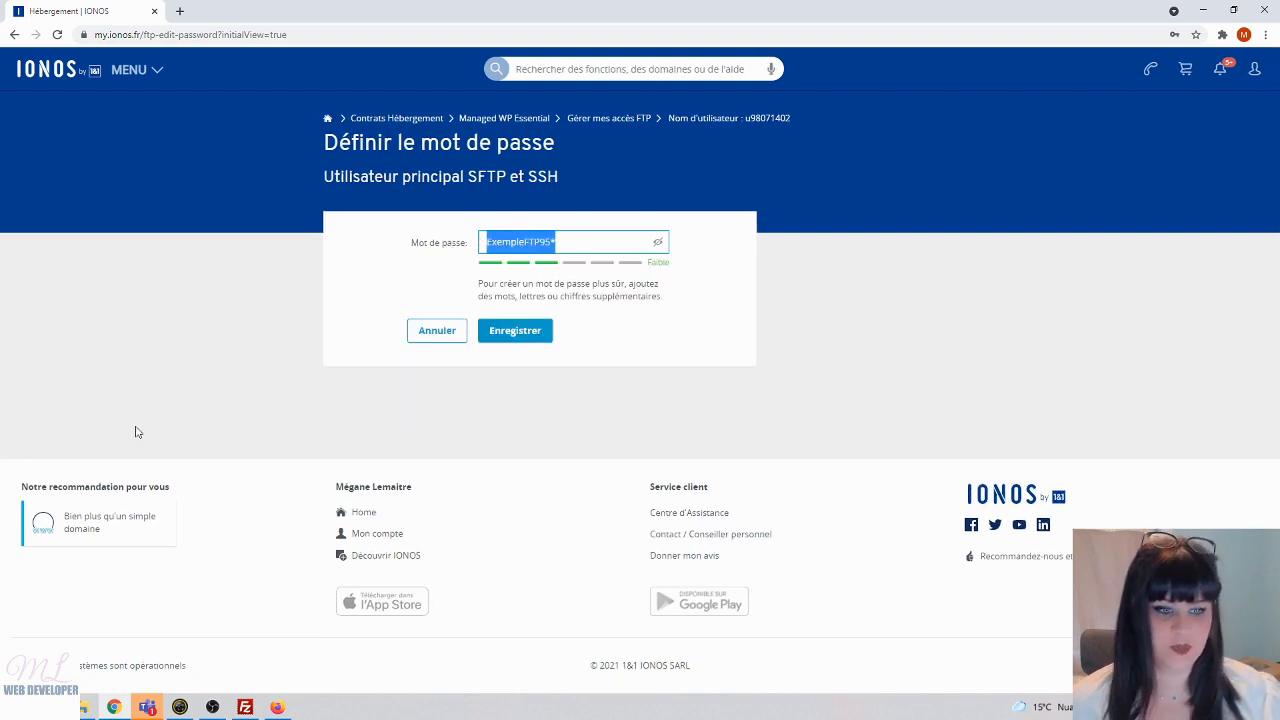
left_click(20, 707)
type("bl")
key("Return")
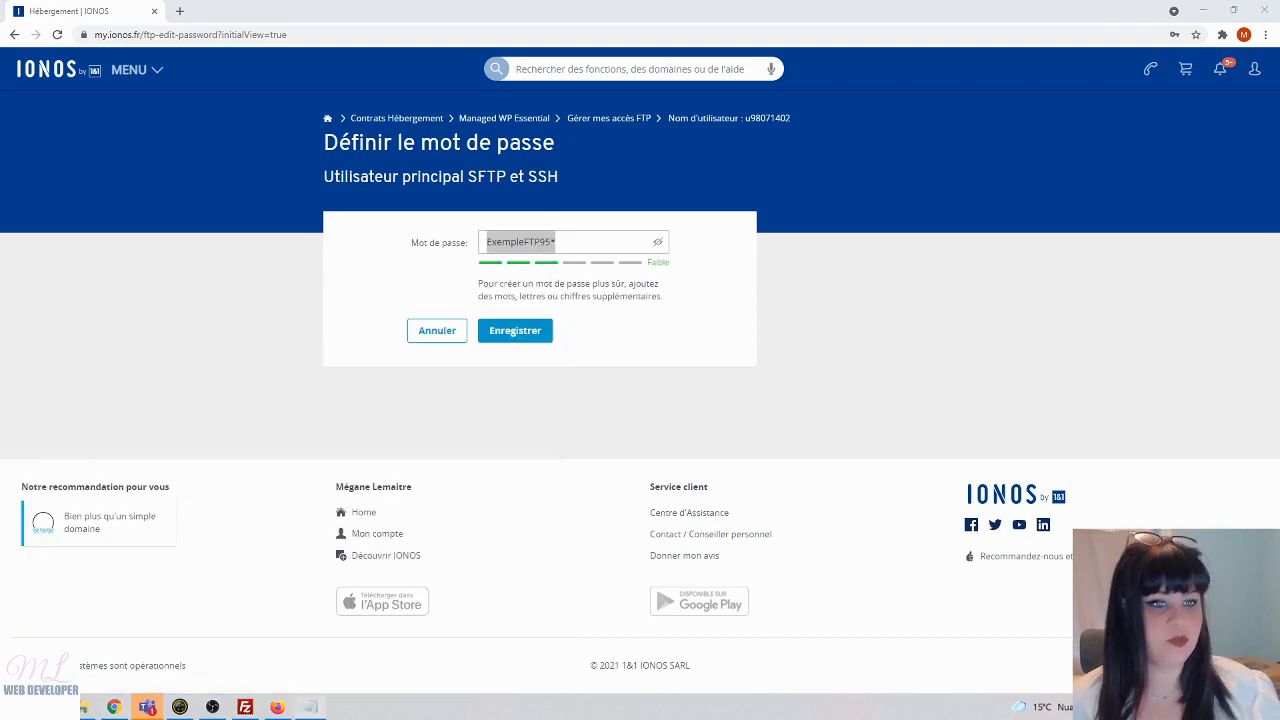
left_click(591, 369)
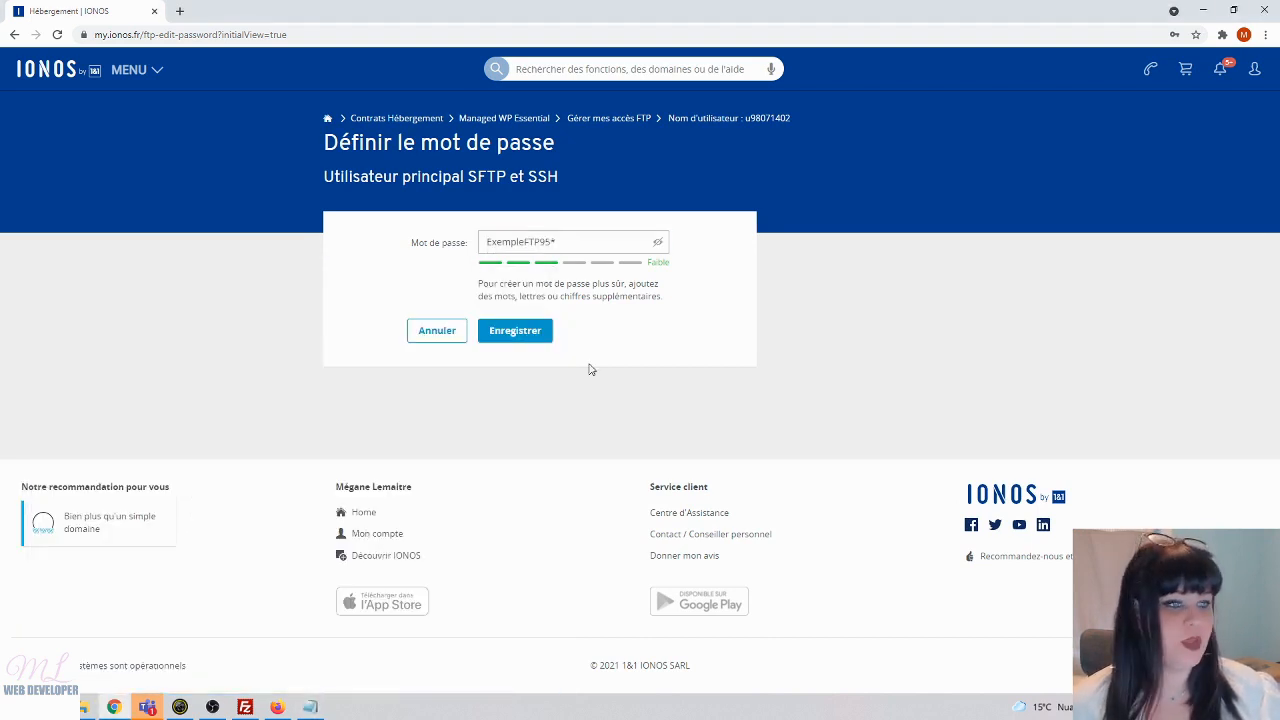
left_click(509, 338)
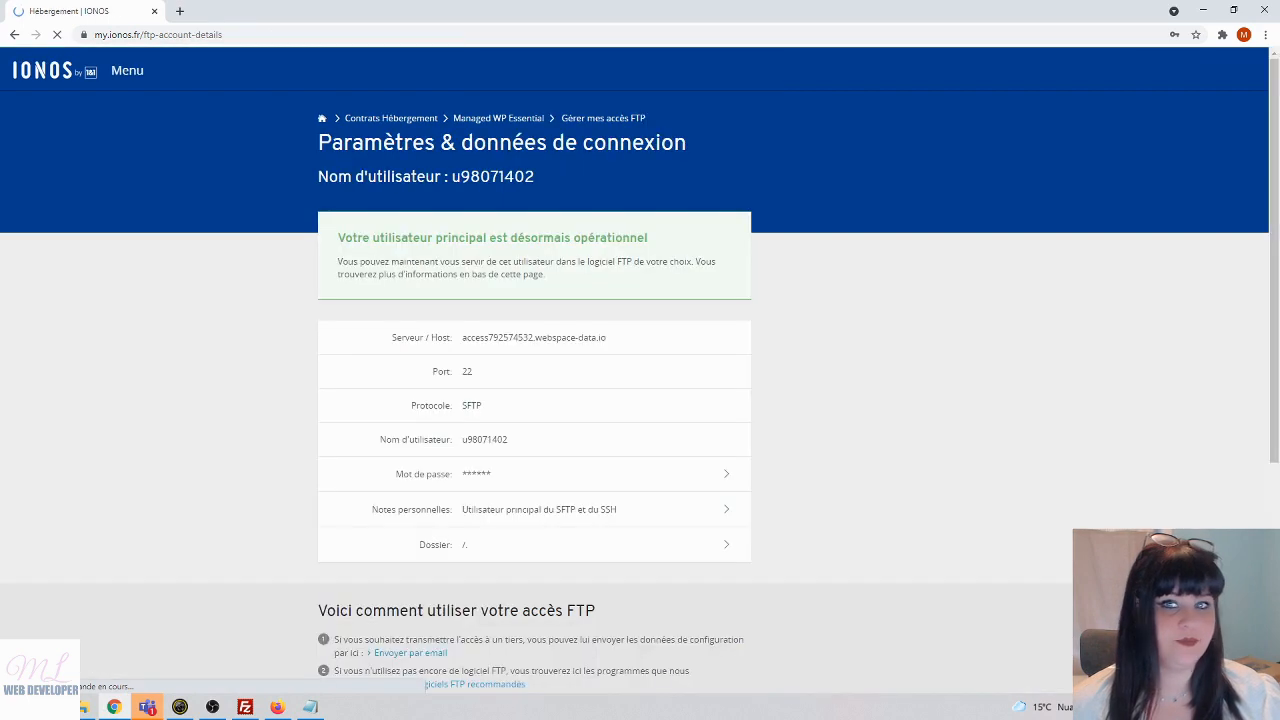
- Decline Chrome's password update offer and snap FileZilla to the right half of the screen
left_click(1166, 254)
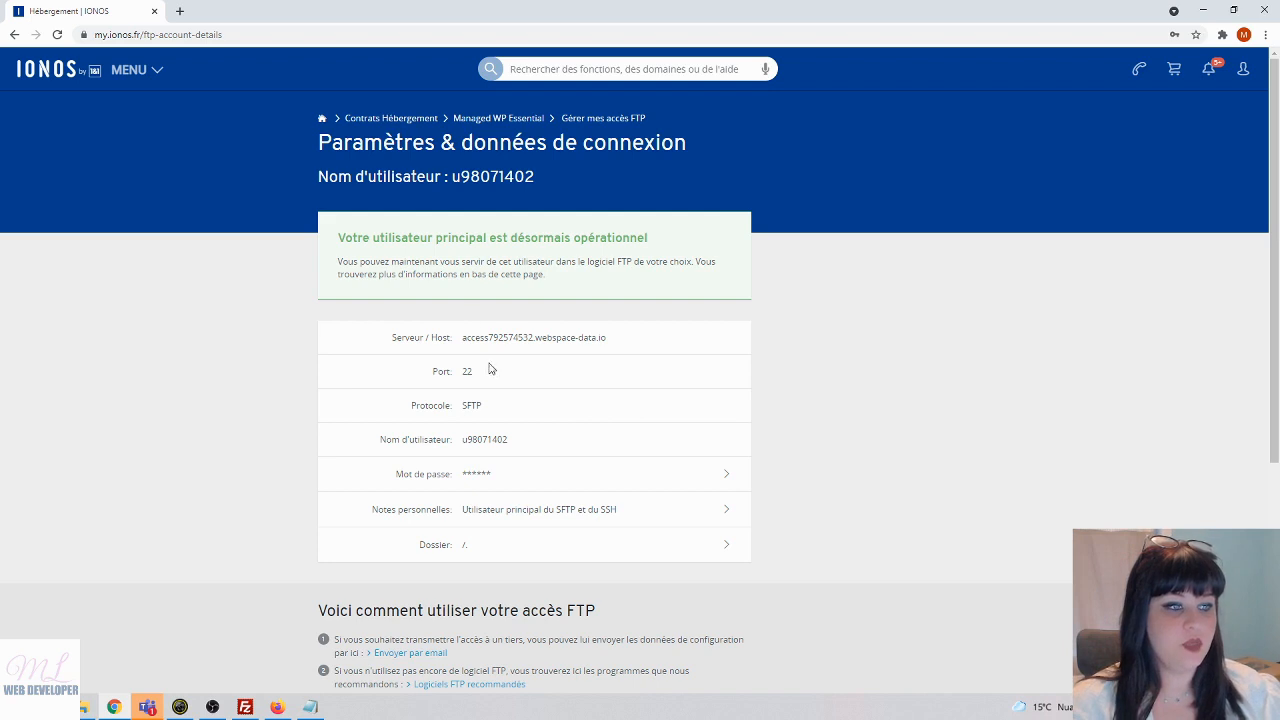
left_click(245, 707)
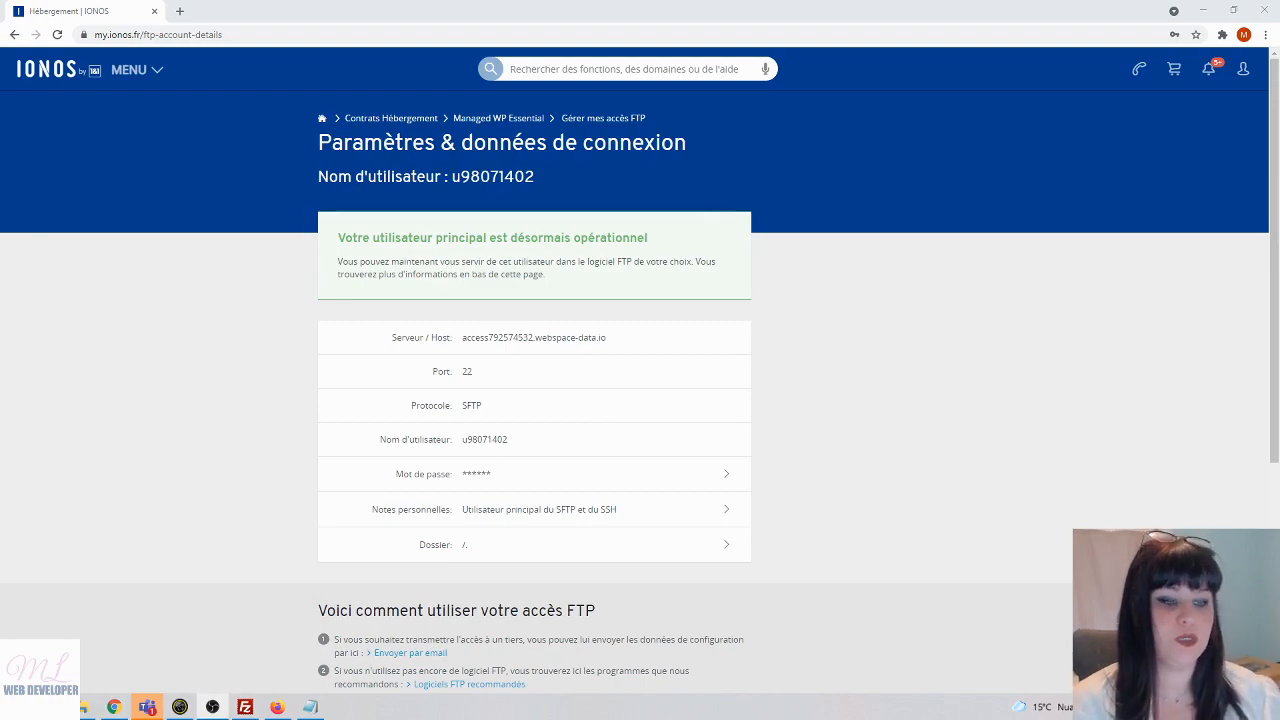
left_click(245, 707)
left_click_drag(474, 5, 1279, 133)
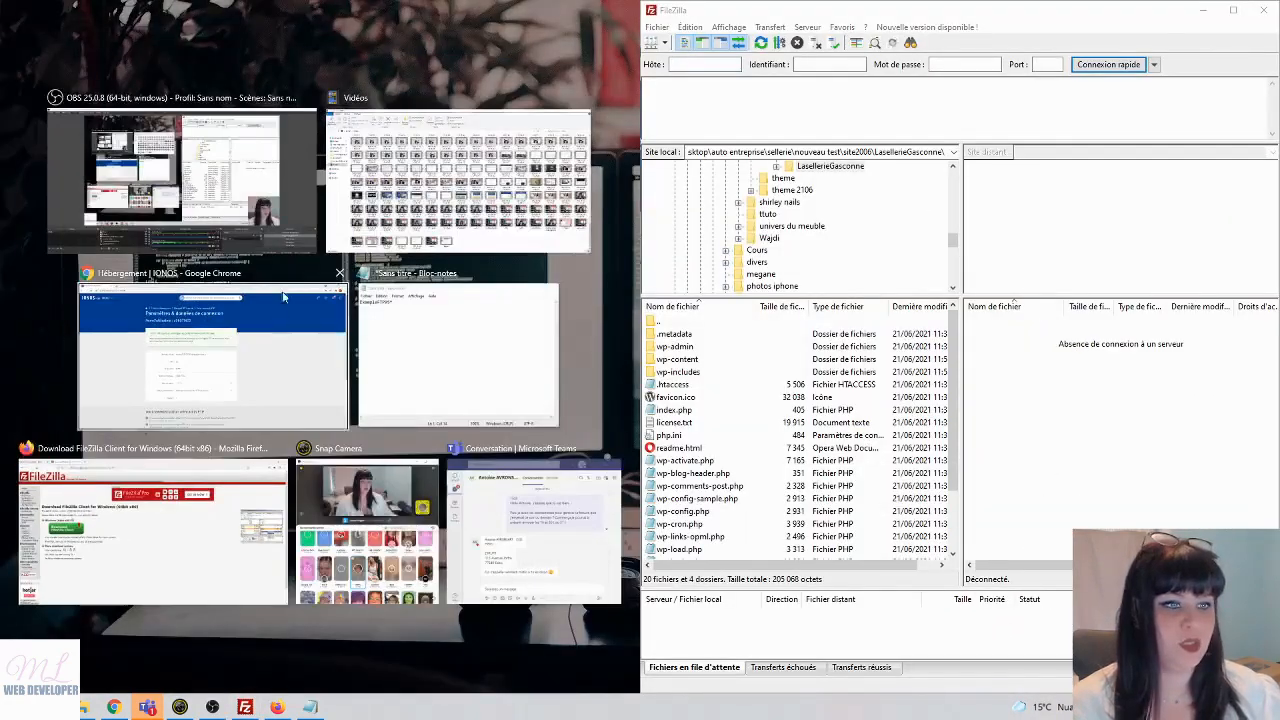
- Snap the IONOS connection details page to the left half and open FileZilla's Site Manager
left_click(283, 296)
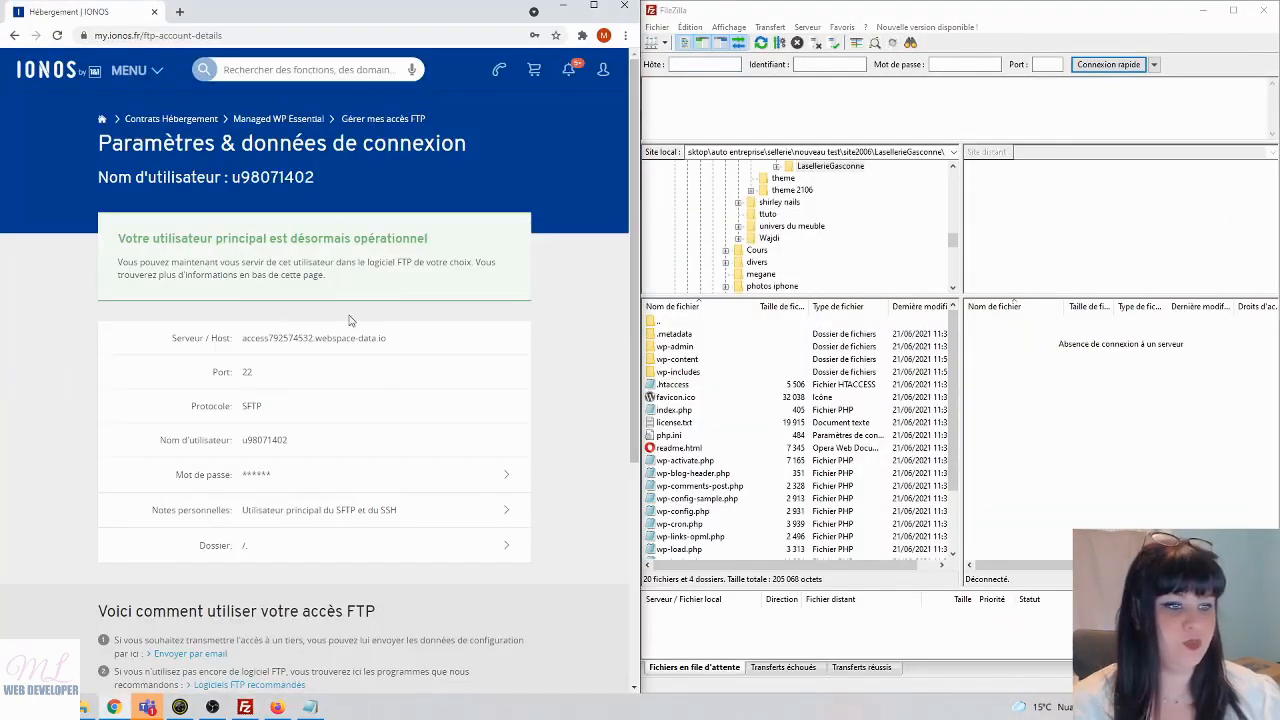
left_click(650, 45)
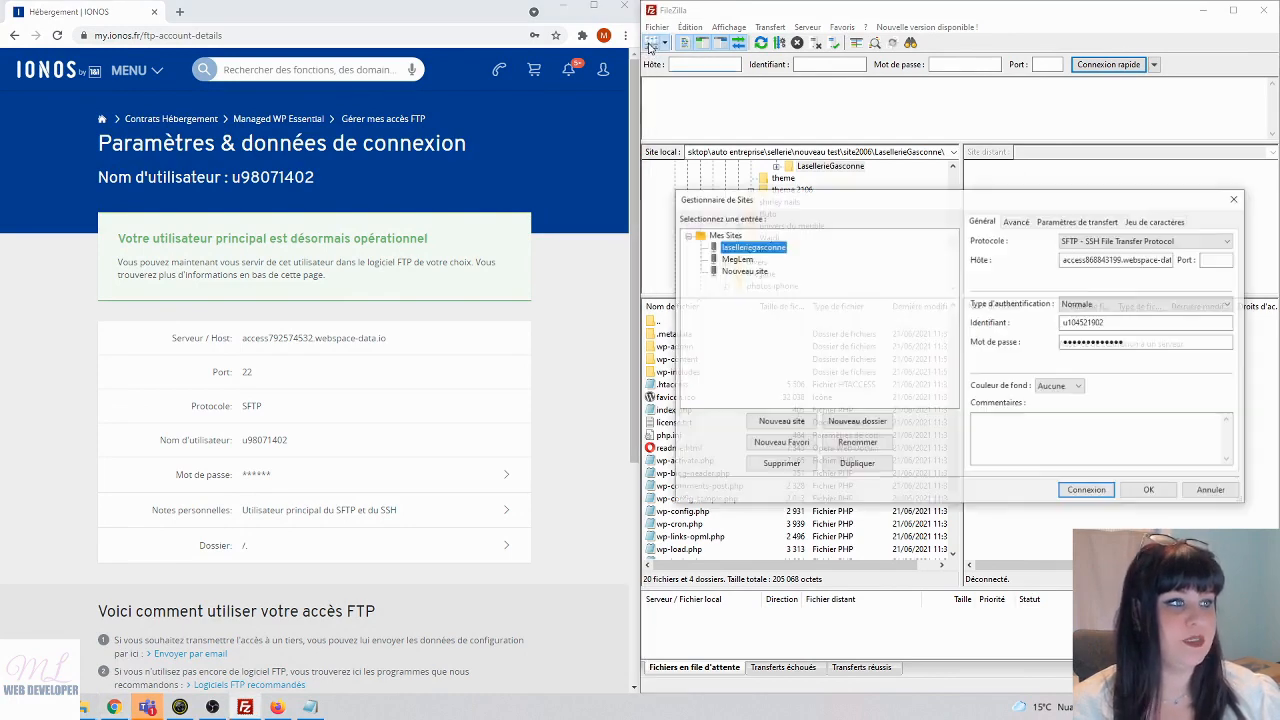
- Create a new site named CoursWebDev and check the SFTP protocol on the IONOS page
left_click(770, 422)
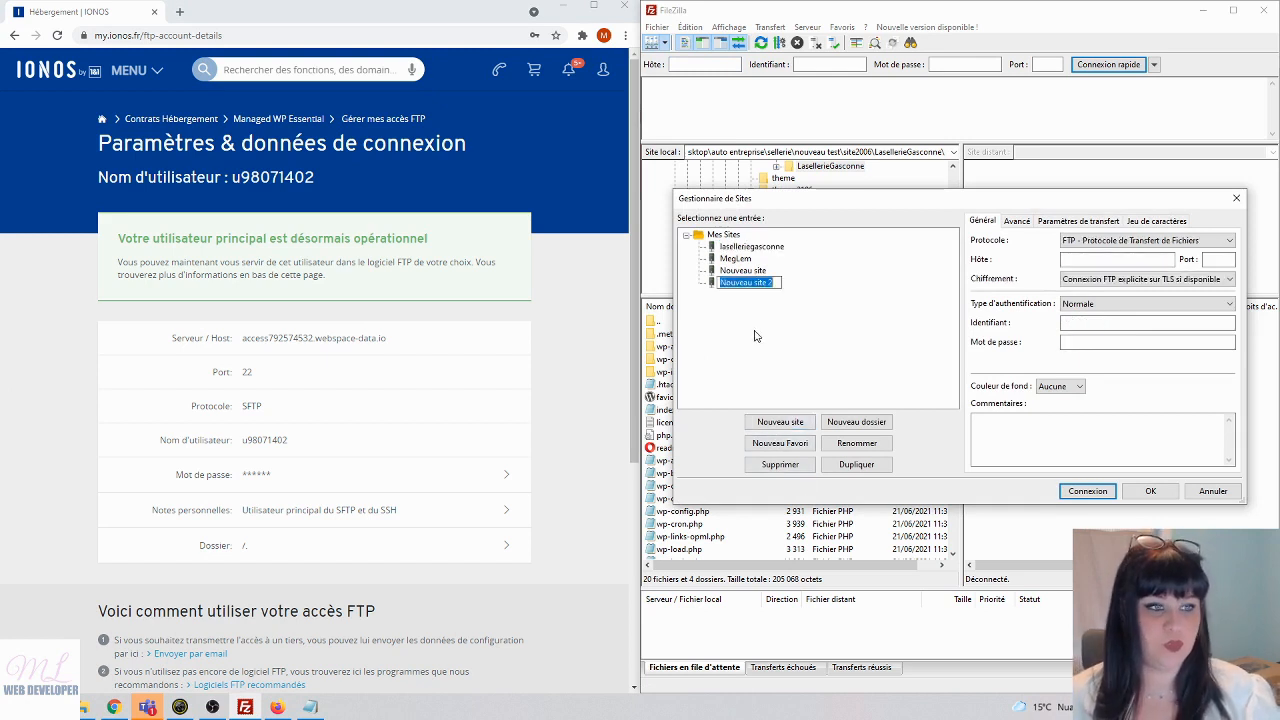
type("CoursWebDev")
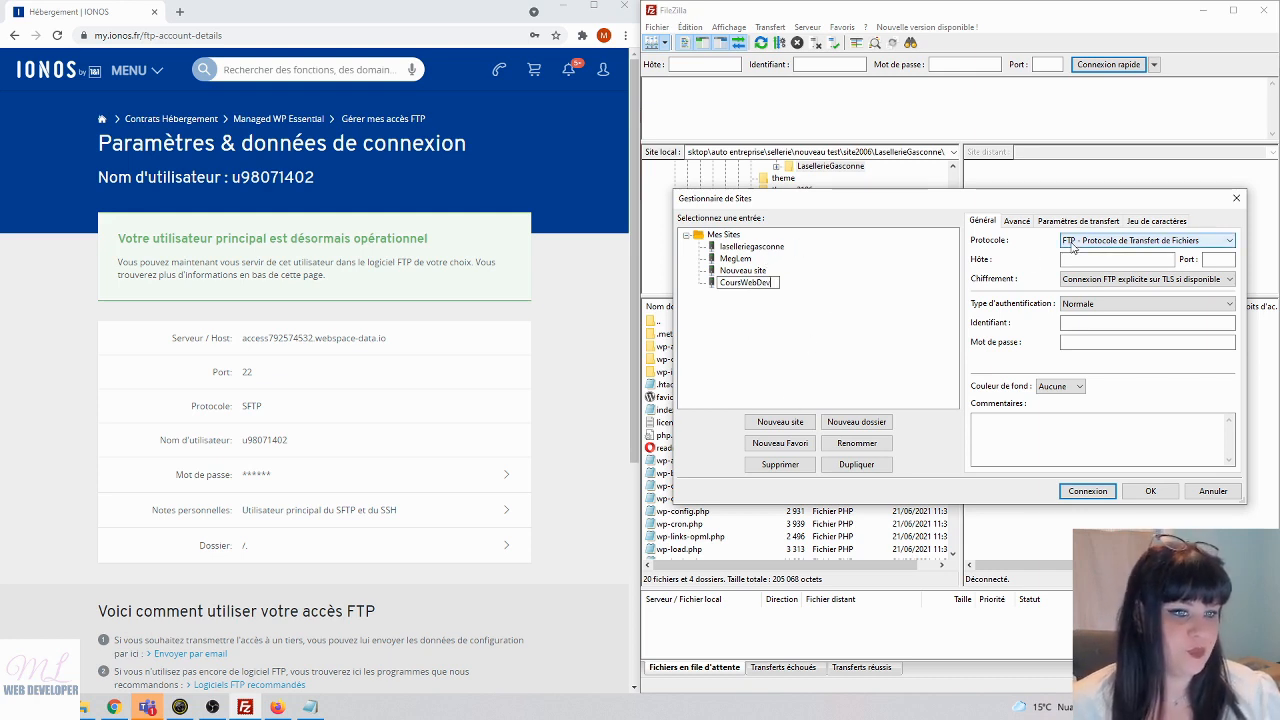
double_click(246, 407)
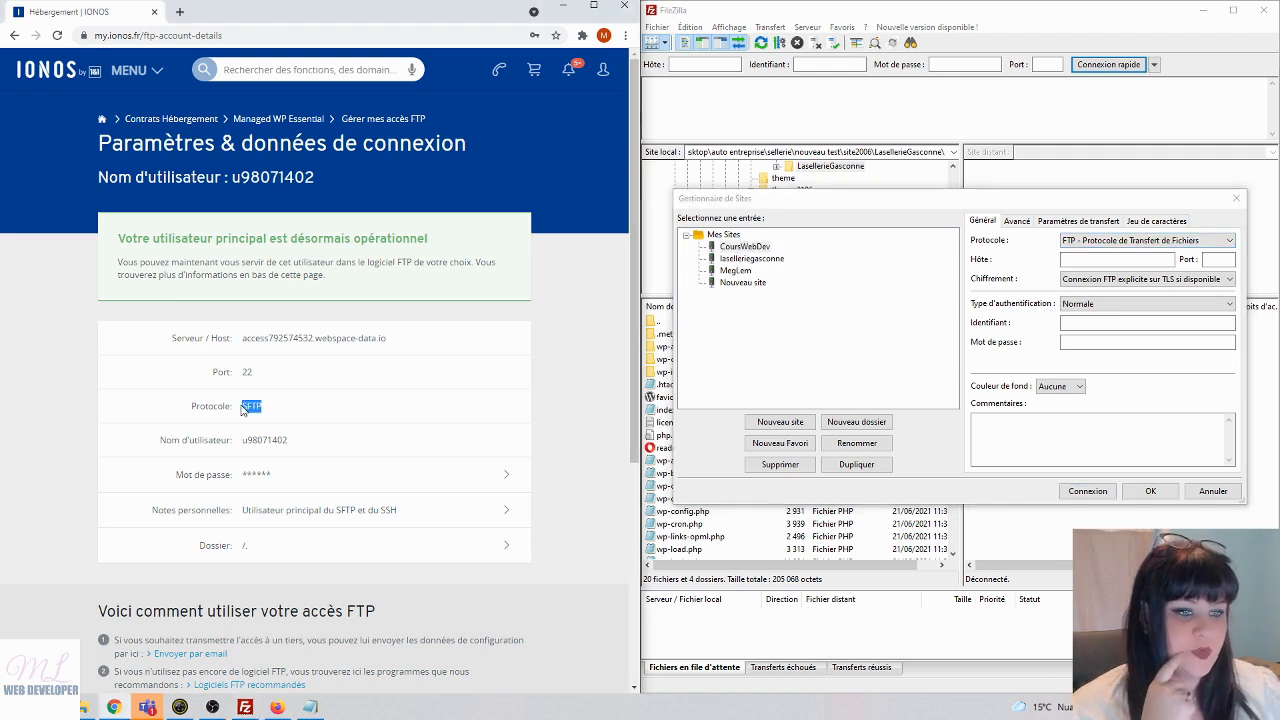
left_click(1145, 240)
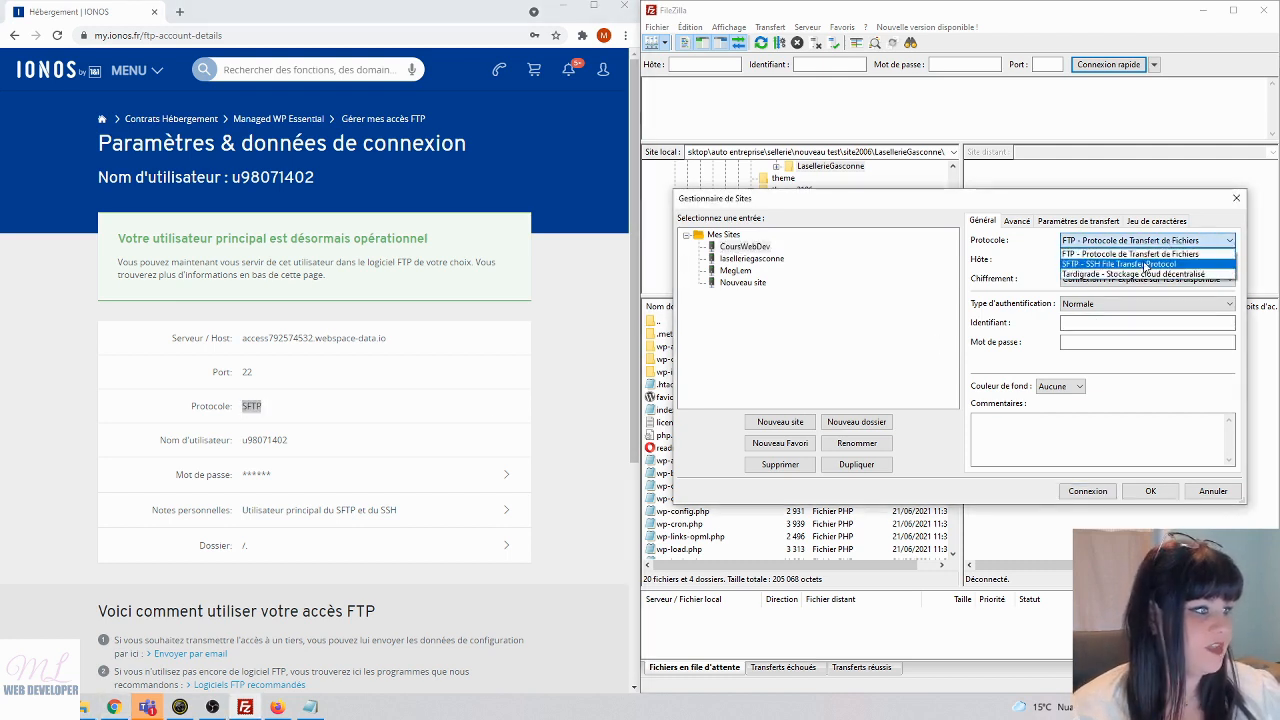
- Set CoursWebDev to SFTP, paste the IONOS host address and enter port 22
left_click(1139, 264)
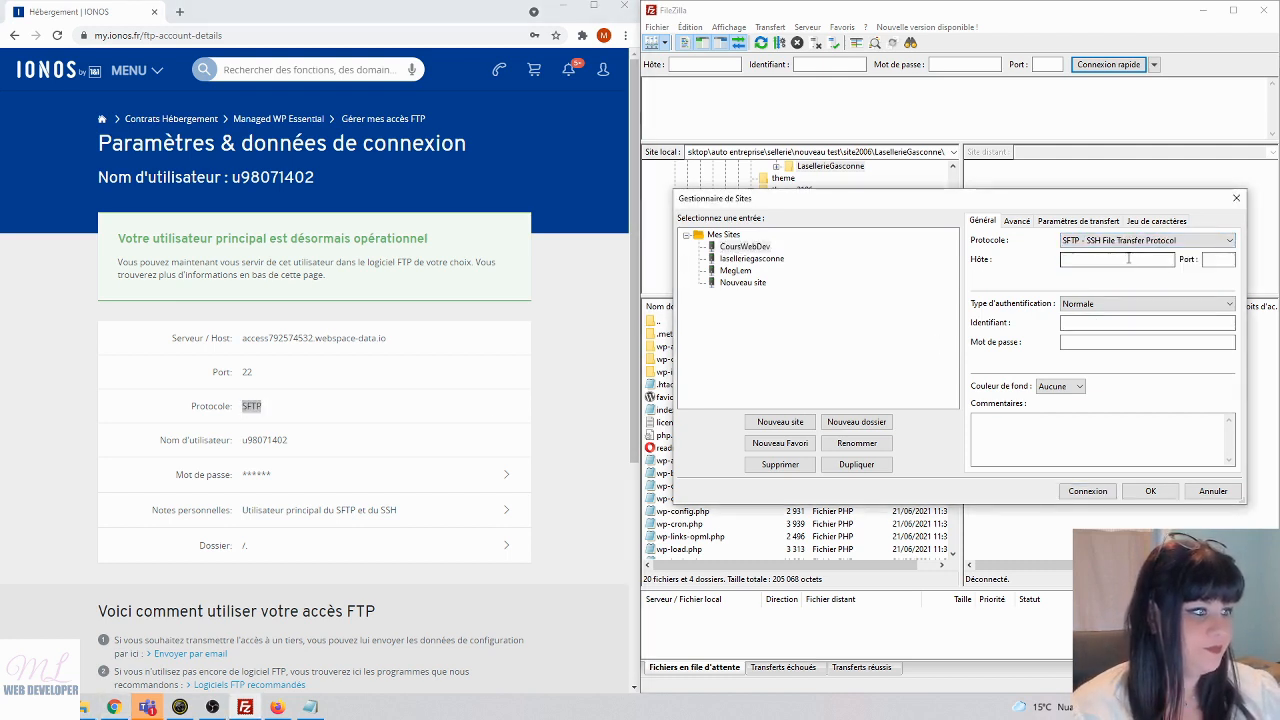
left_click(1129, 258)
left_click_drag(243, 340, 386, 338)
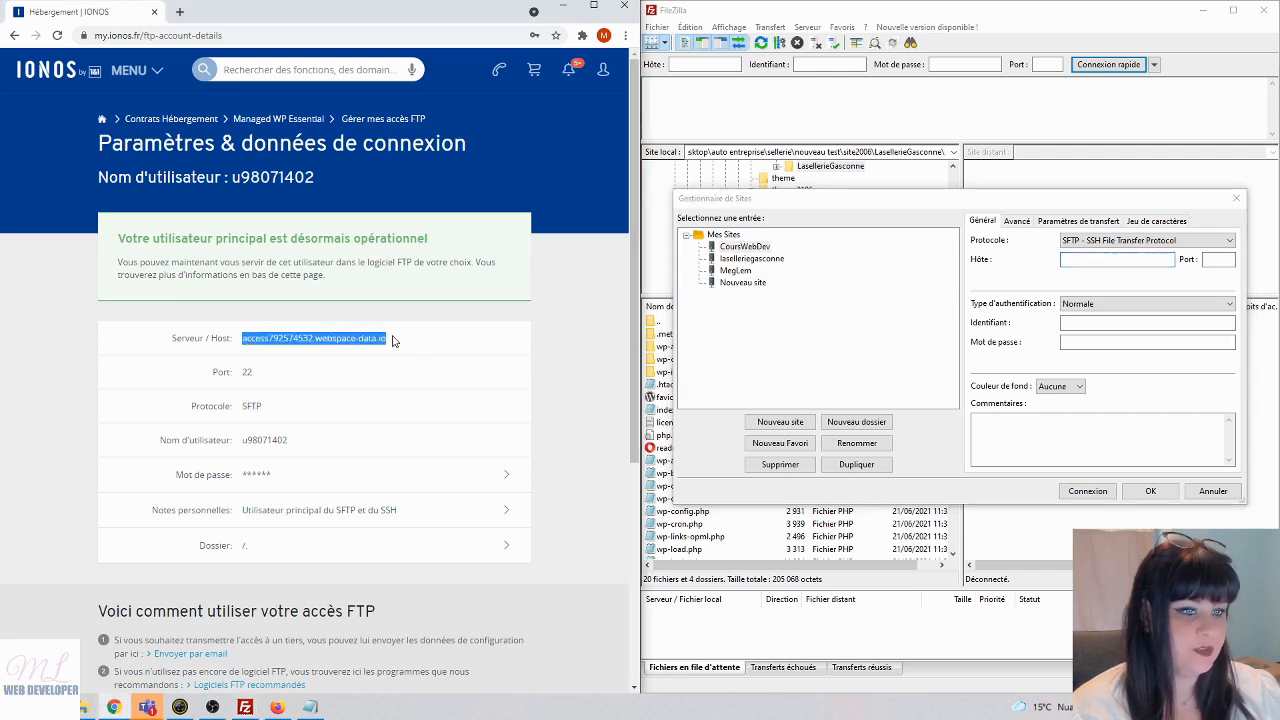
right_click(386, 338)
left_click(410, 346)
left_click(1106, 258)
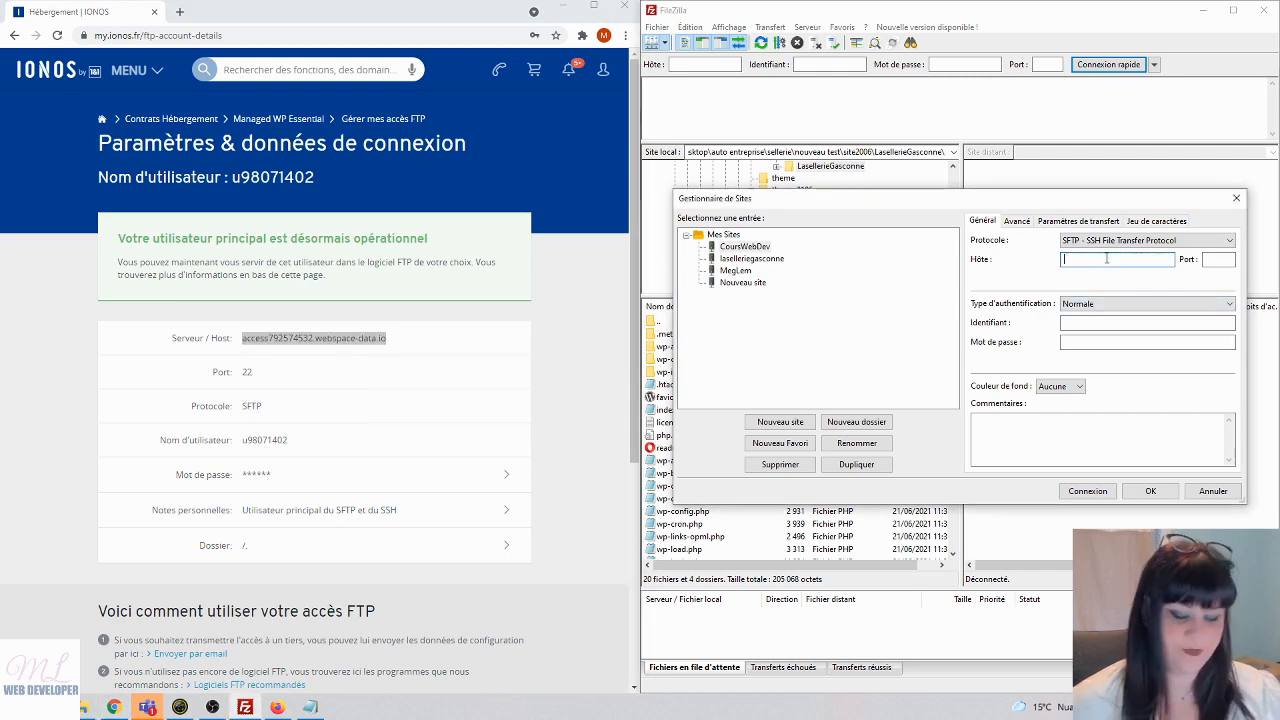
key("ctrl+v")
left_click(1218, 259)
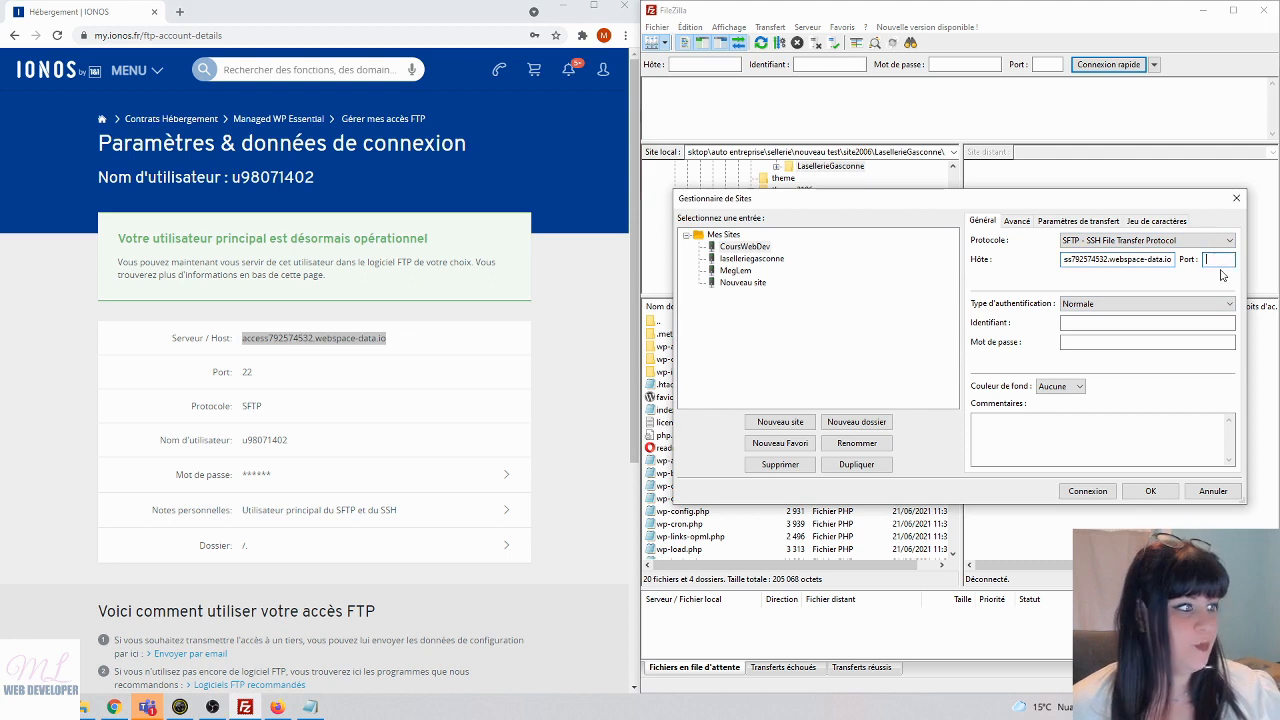
type("22")
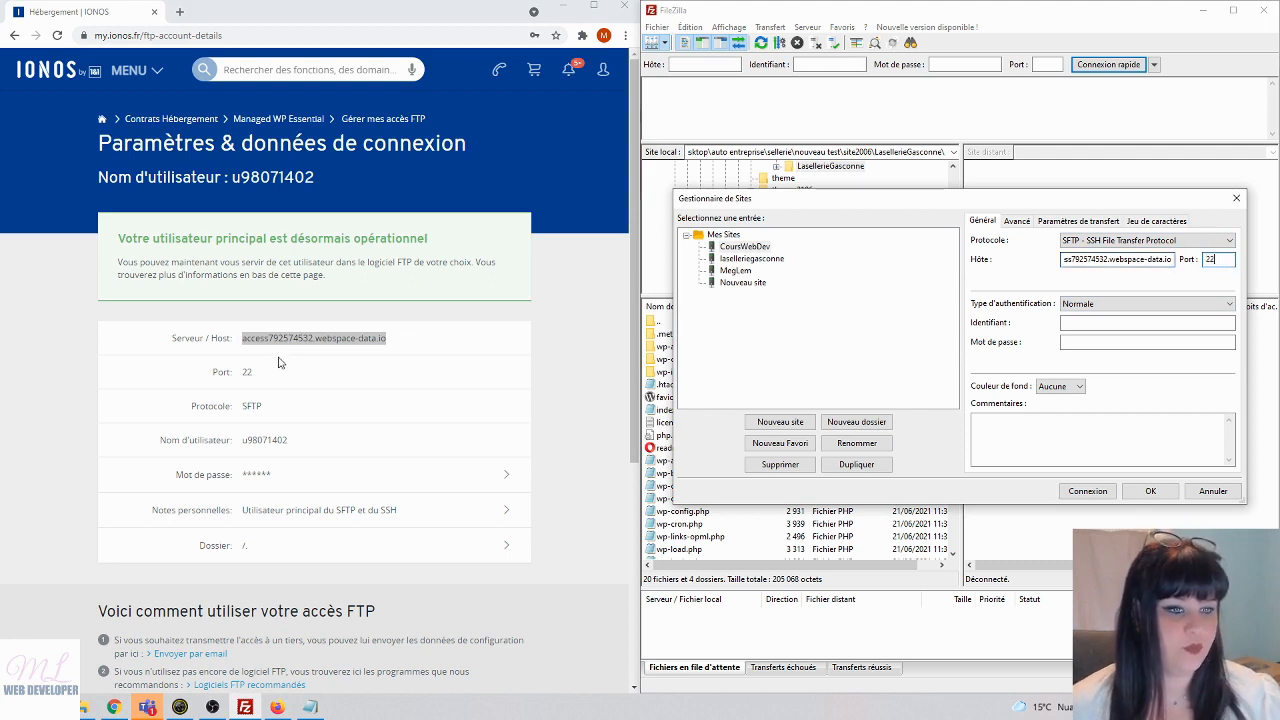
left_click(246, 372)
double_click(246, 372)
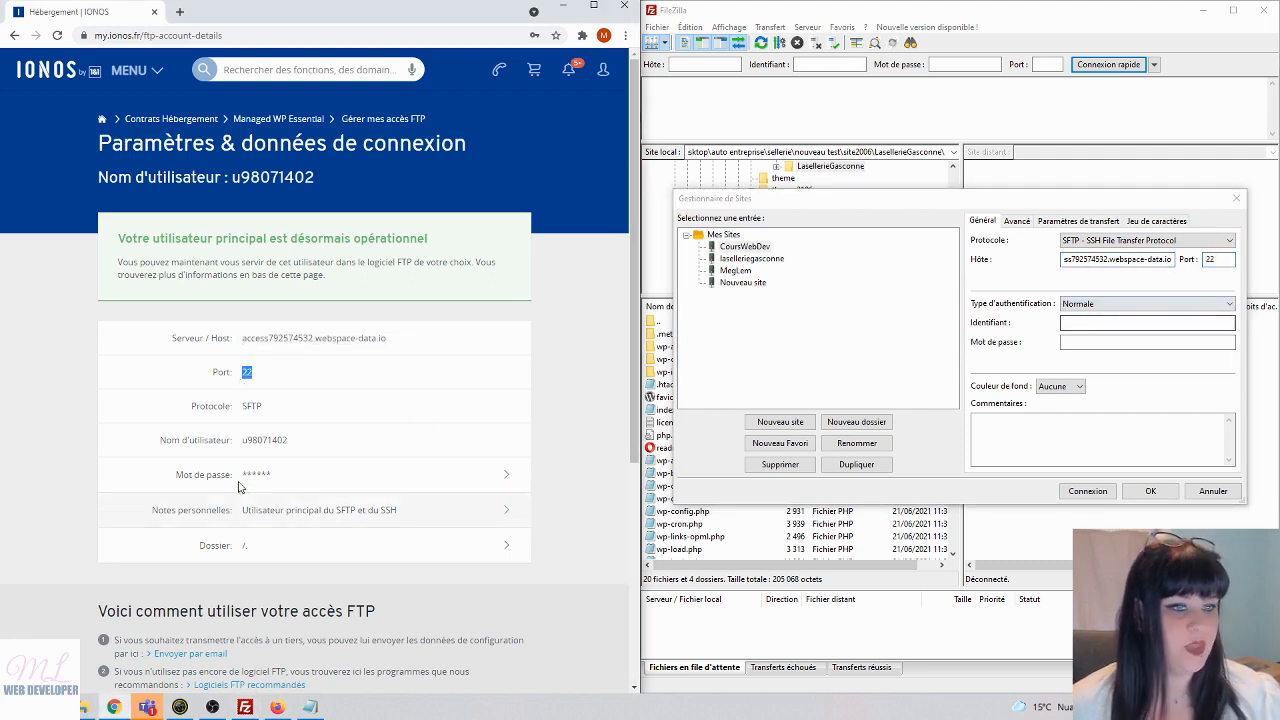
- Fill in the IONOS username and the password from Notepad, keeping SFTP as protocol
left_click_drag(240, 446, 306, 444)
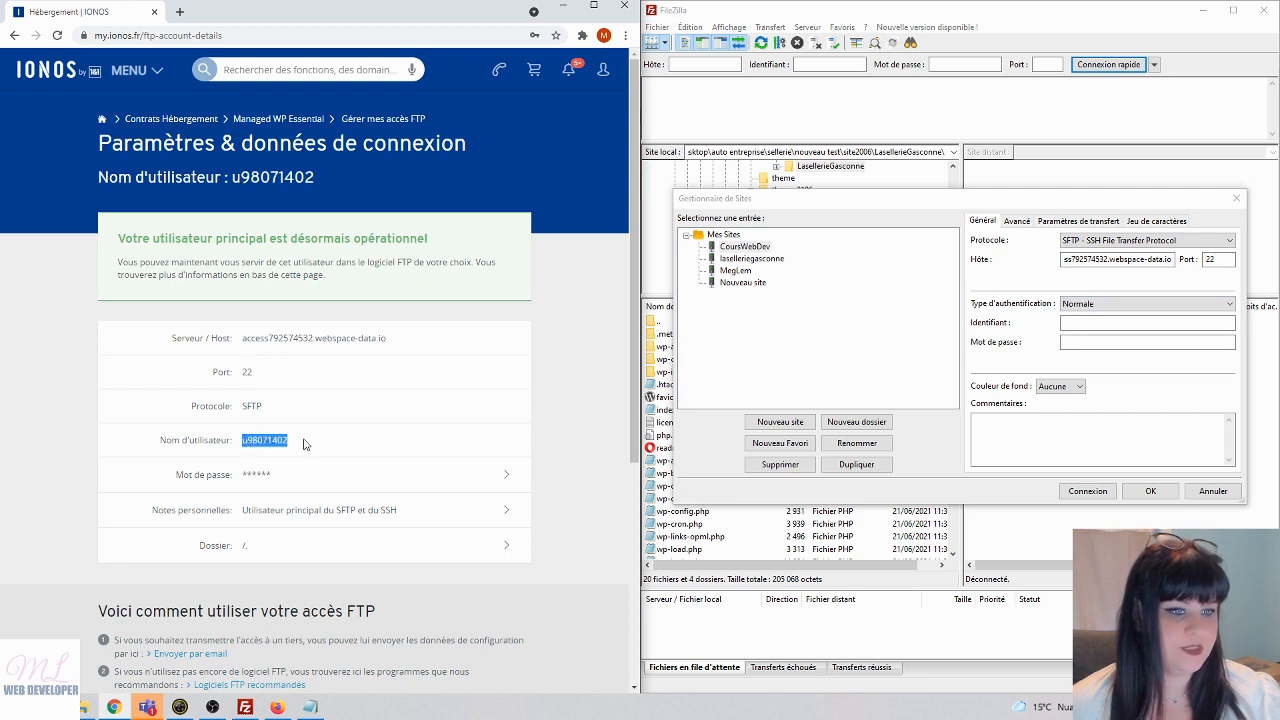
left_click(1100, 323)
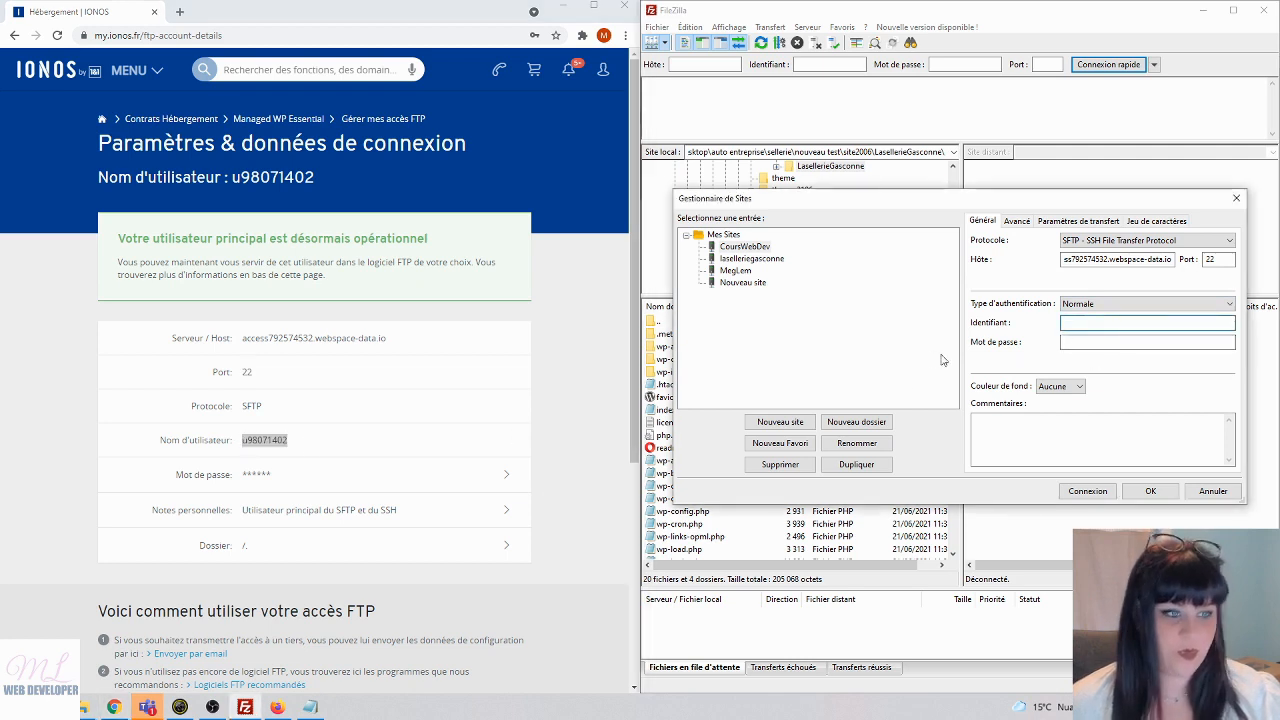
key("ctrl+v")
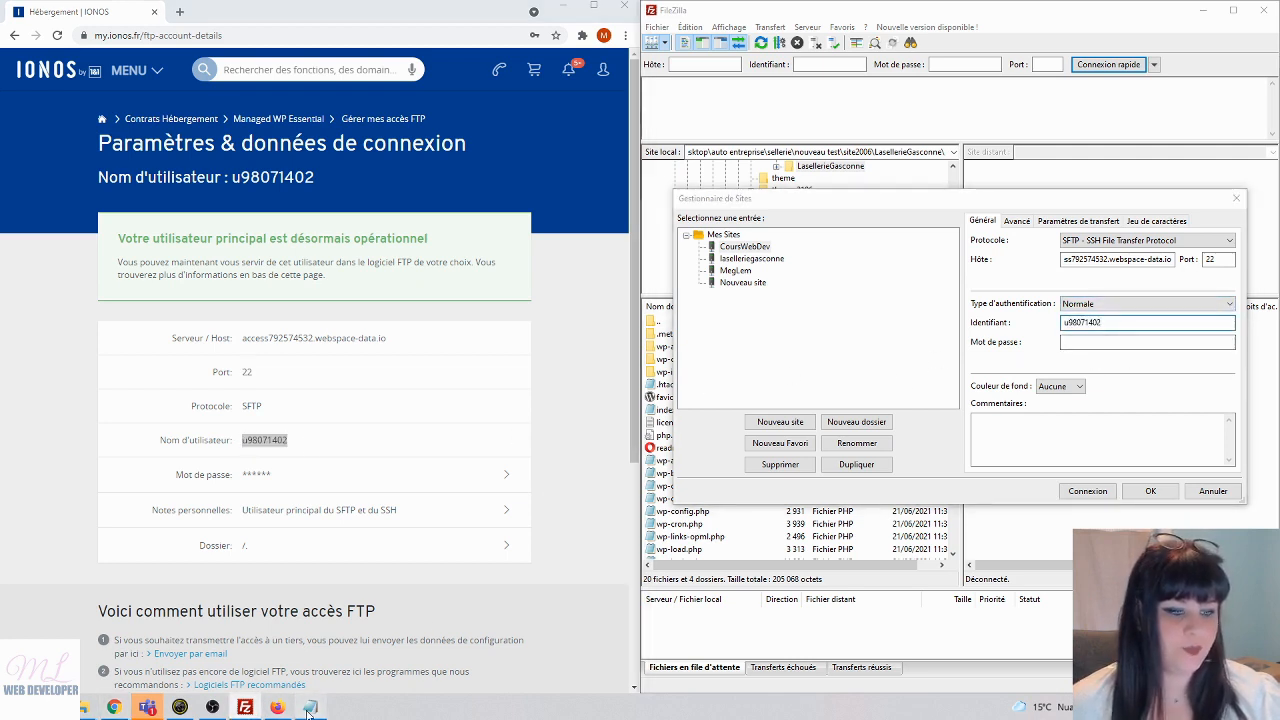
left_click_drag(0, 158, 416, 165)
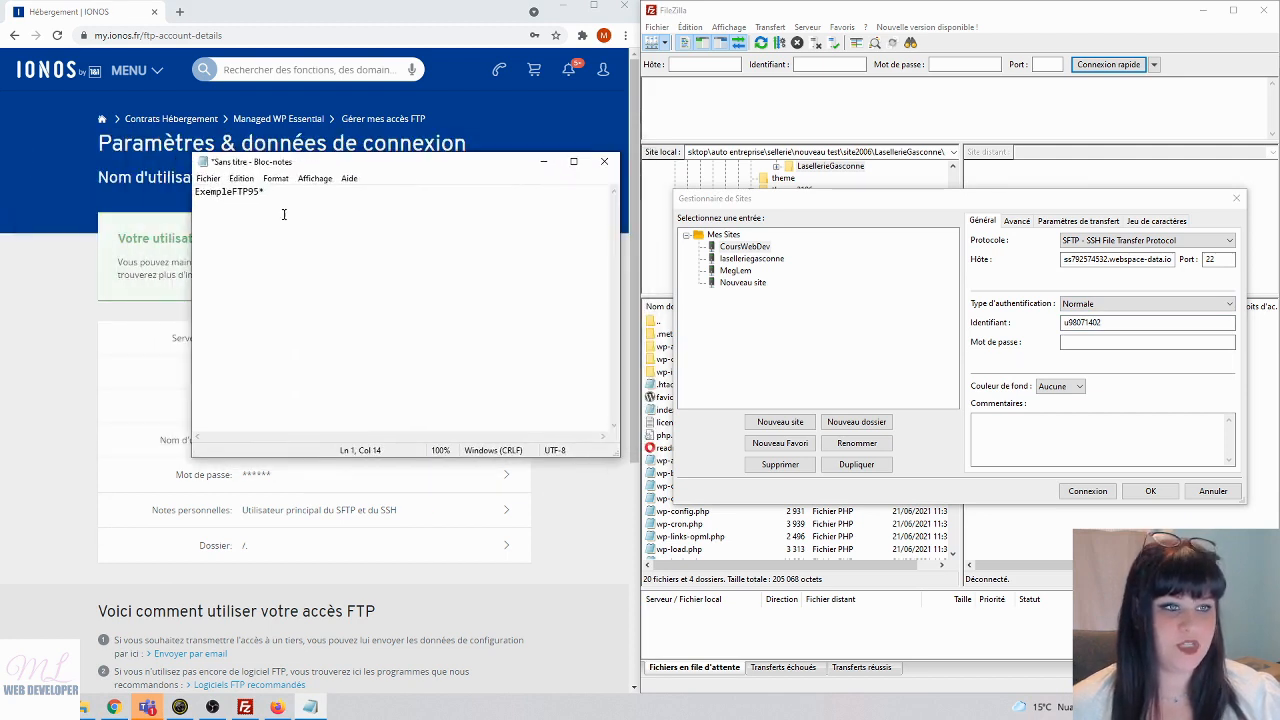
left_click_drag(282, 198, 188, 192)
key("ctrl+c")
left_click(1147, 342)
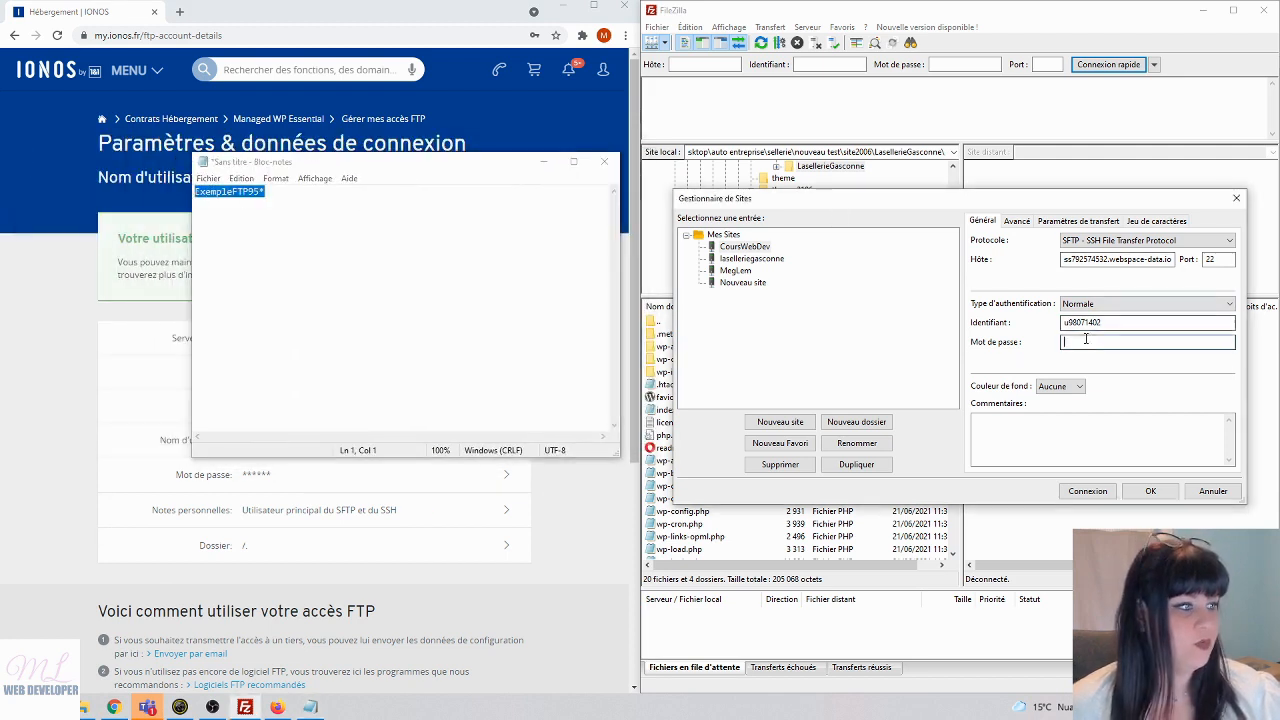
key("ctrl+v")
left_click(544, 166)
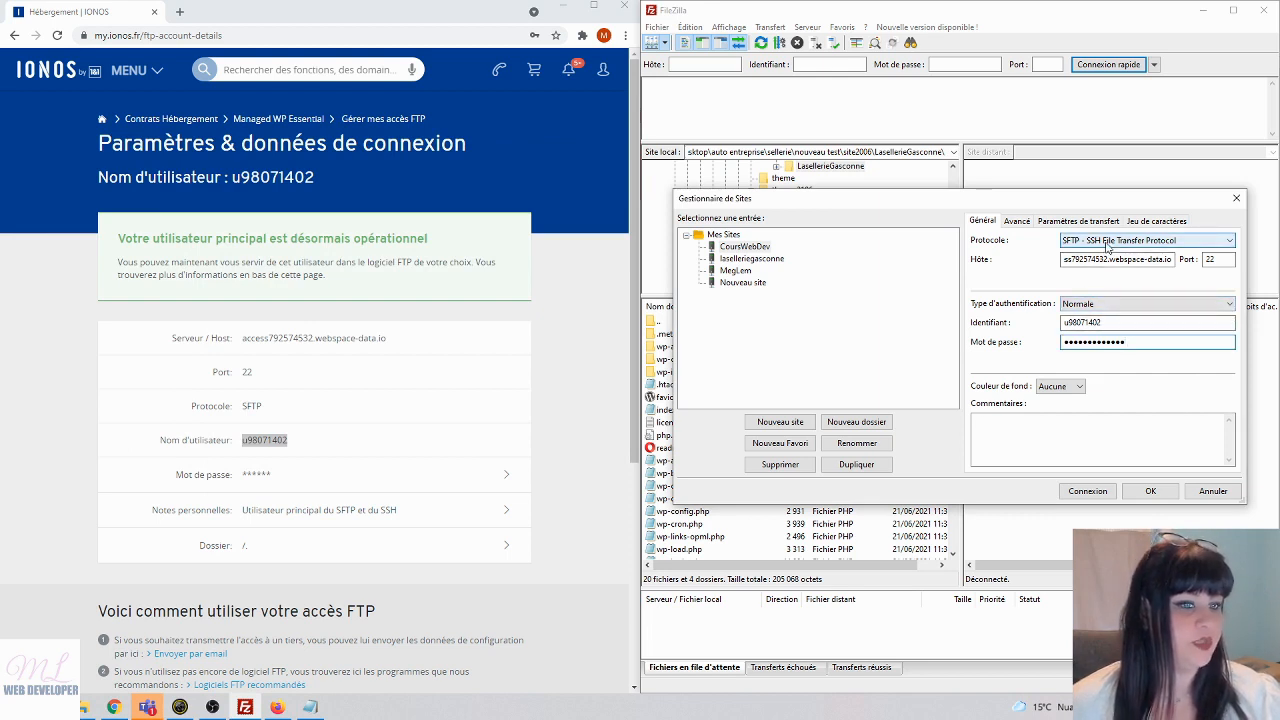
left_click(1110, 242)
left_click(1100, 263)
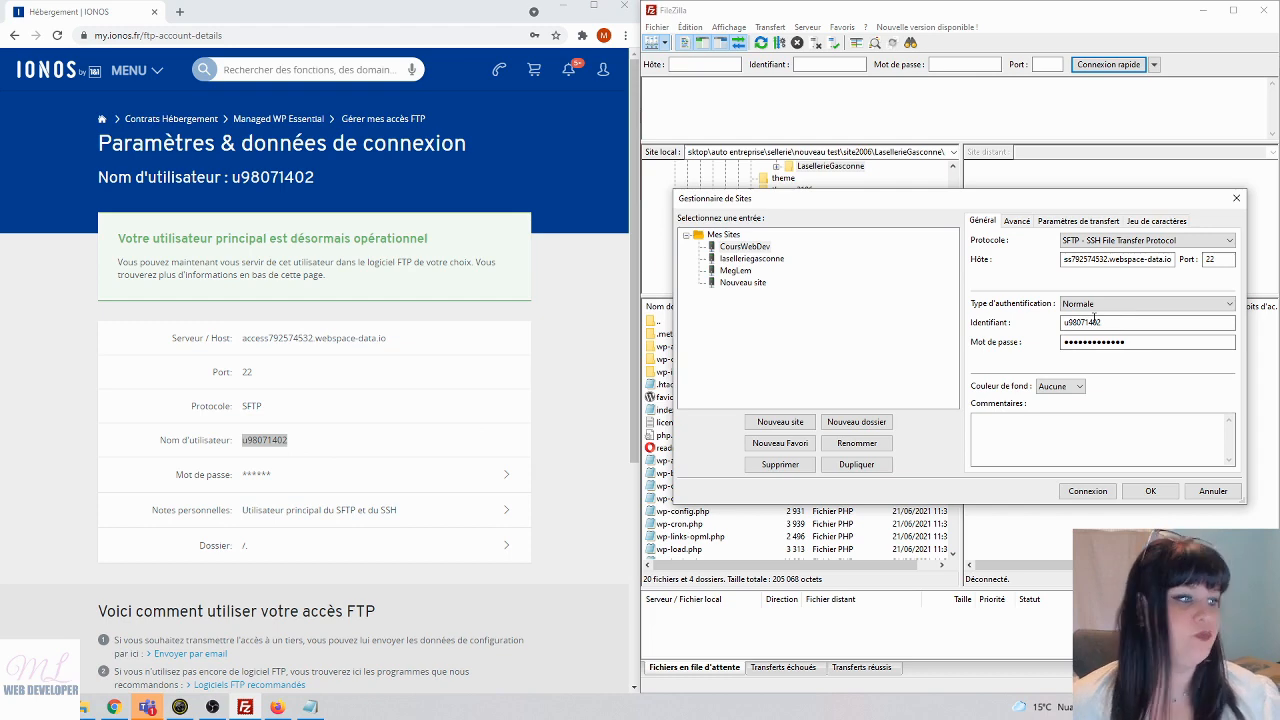
- Connect to CoursWebDev, accept the unknown host key, and maximize FileZilla
left_click(1087, 492)
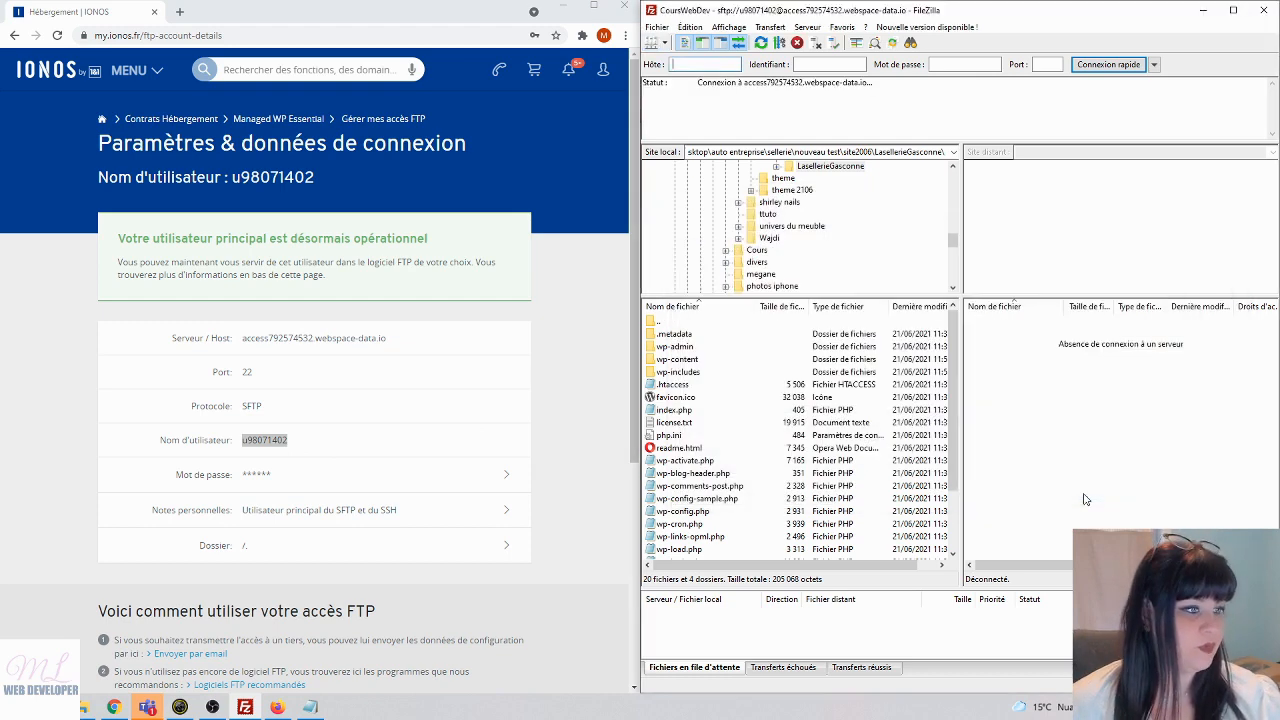
left_click(1054, 415)
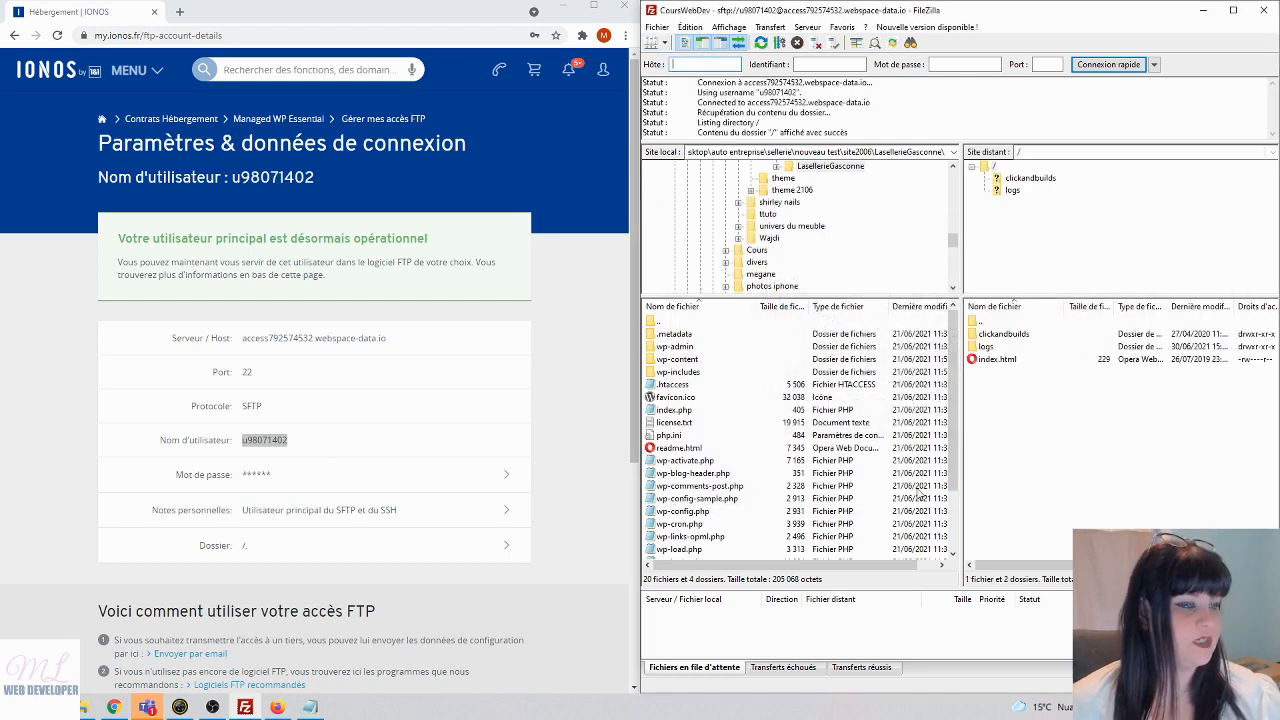
left_click(1233, 10)
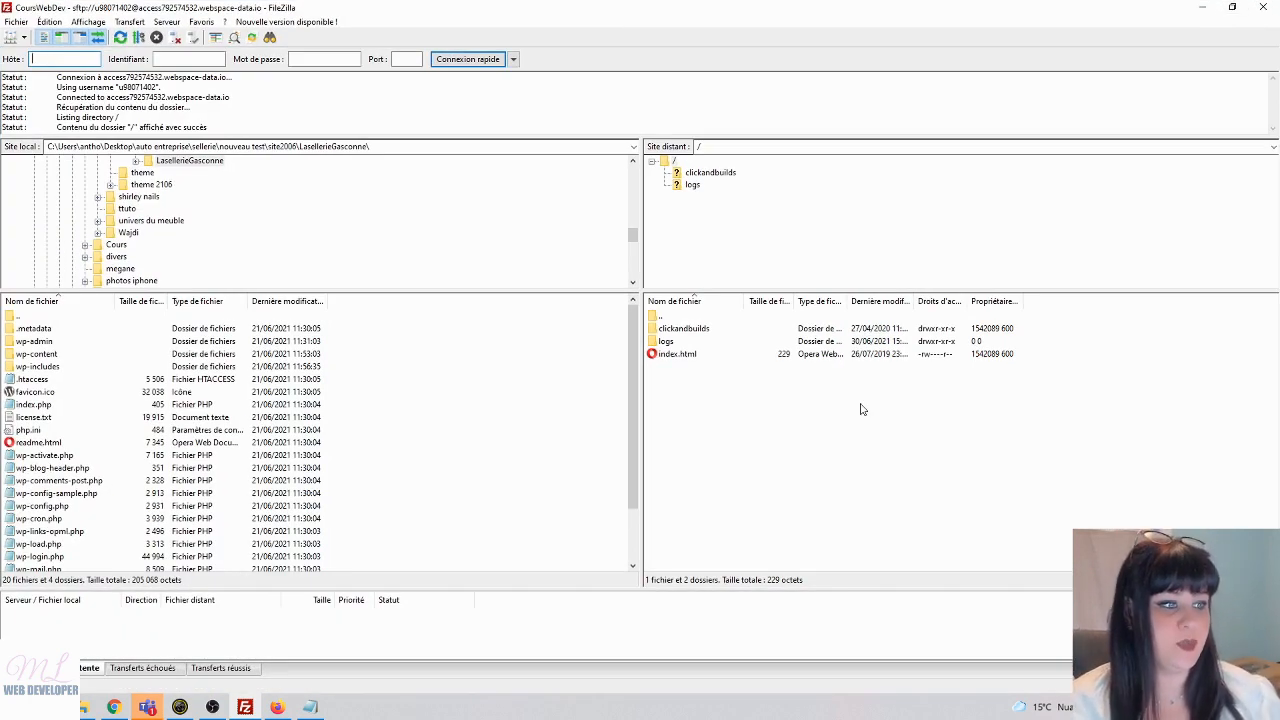
- Open the remote clickandbuilds/Crersonsiteinternet folder, then open File Explorer
double_click(694, 329)
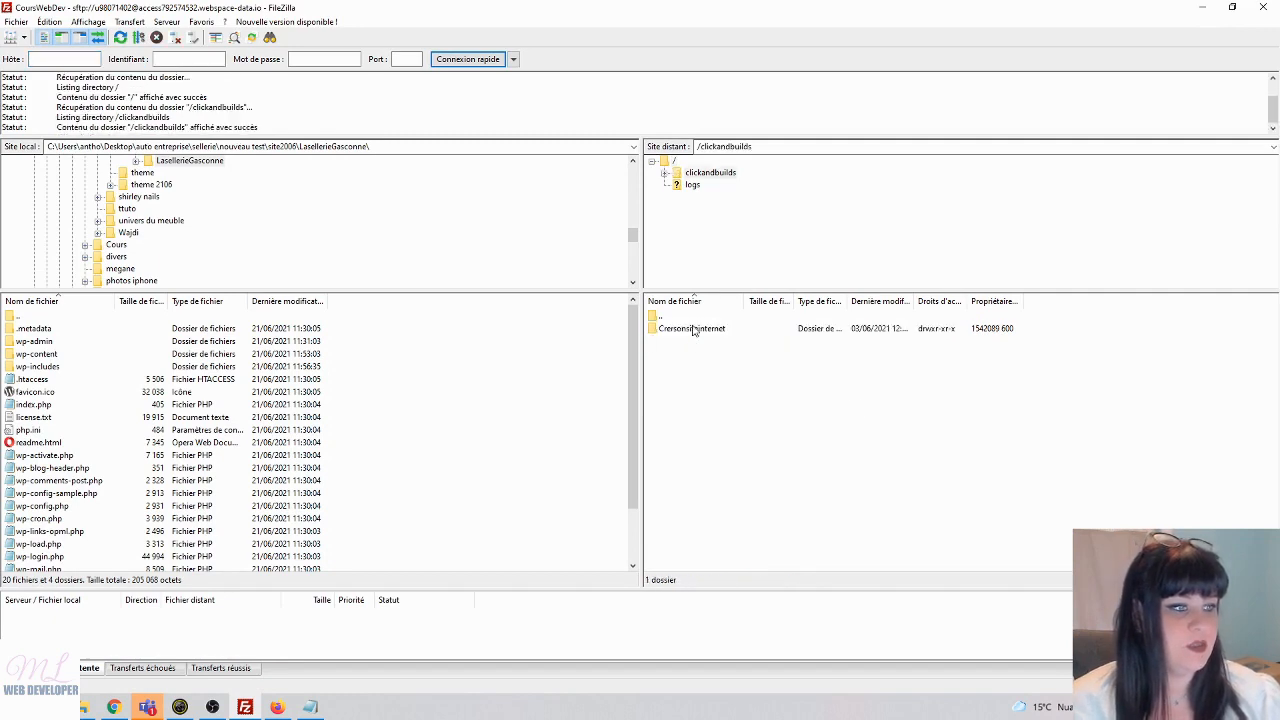
left_click(692, 330)
double_click(692, 330)
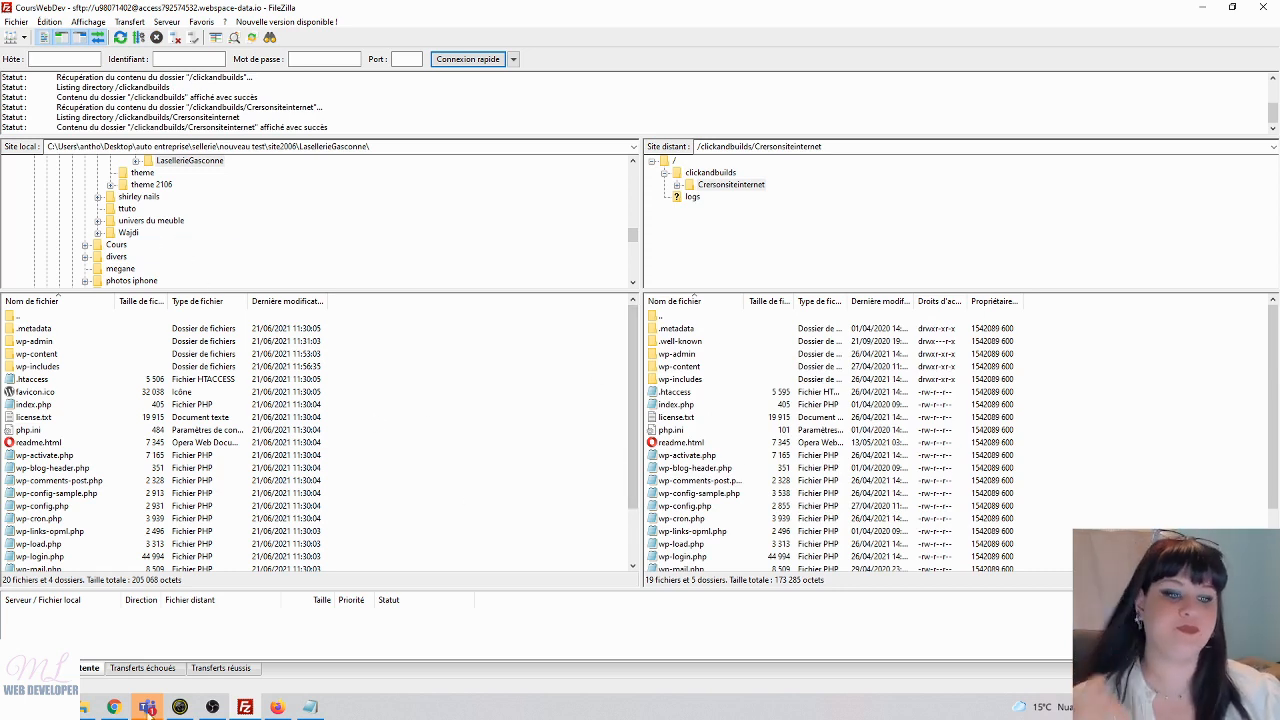
left_click(148, 707)
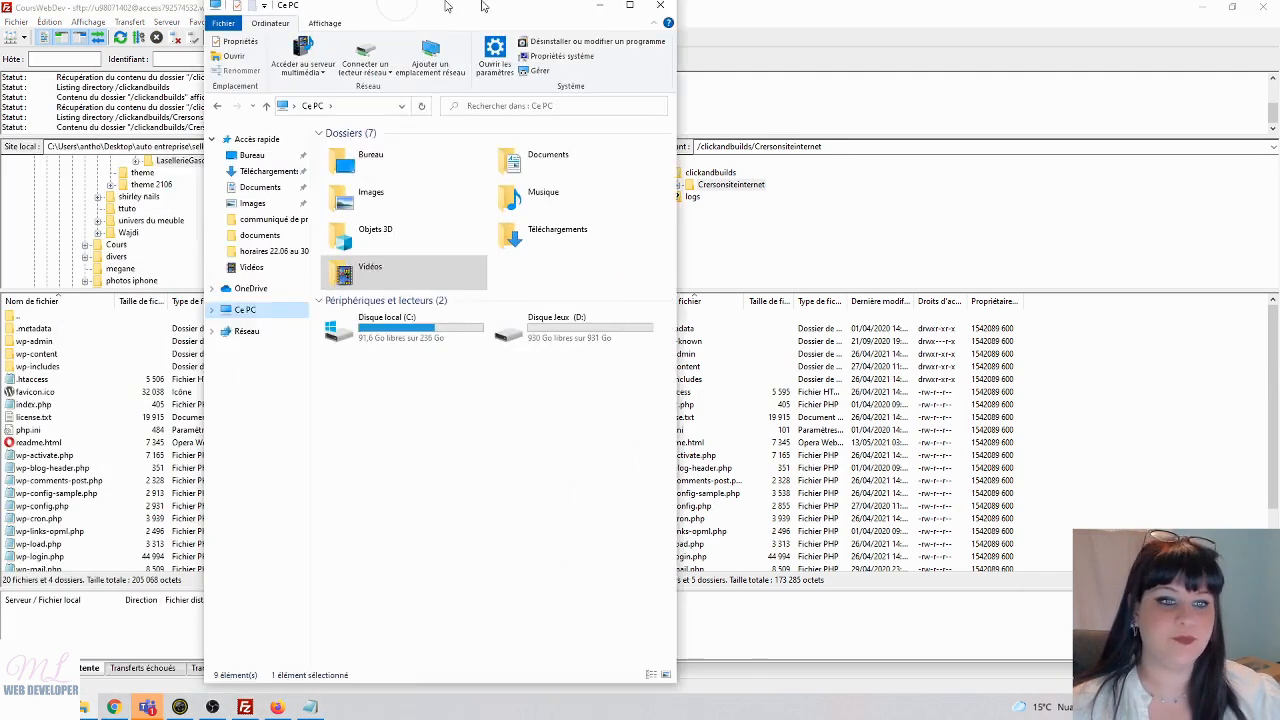
- Browse File Explorer to C:\wamp64\www and add a new folder named courswebdev
left_click(193, 259)
double_click(193, 259)
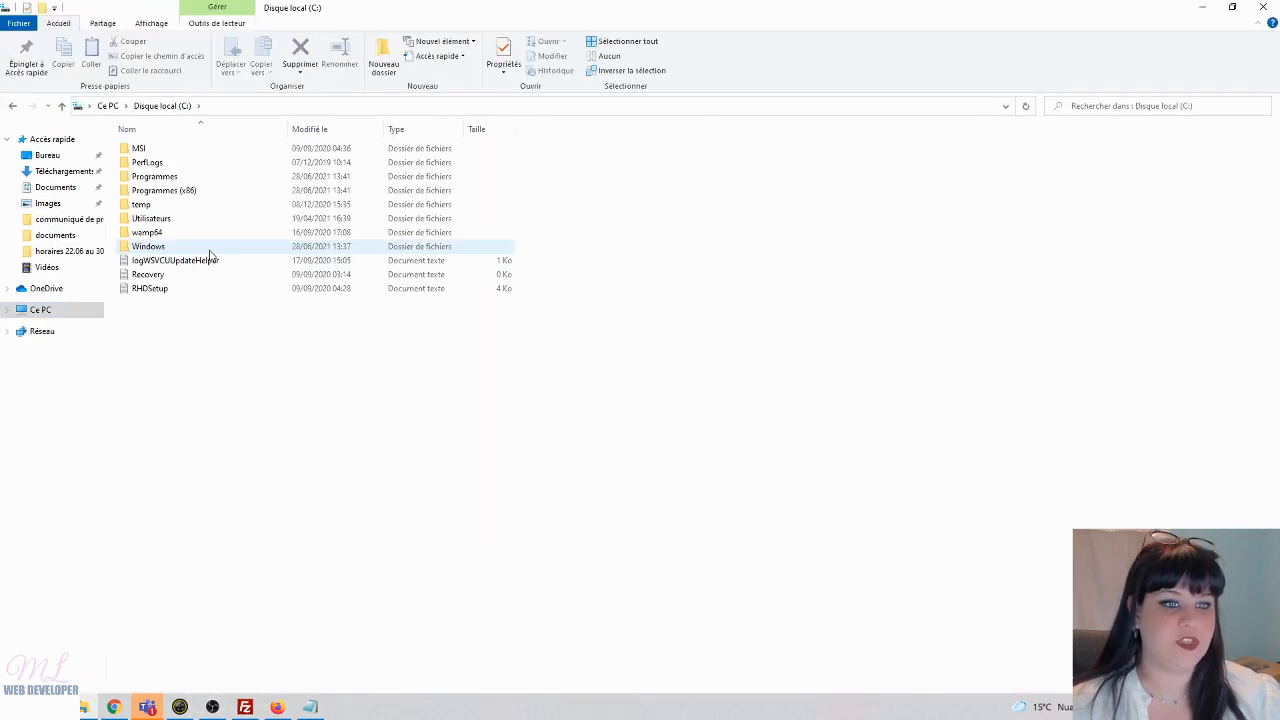
double_click(197, 234)
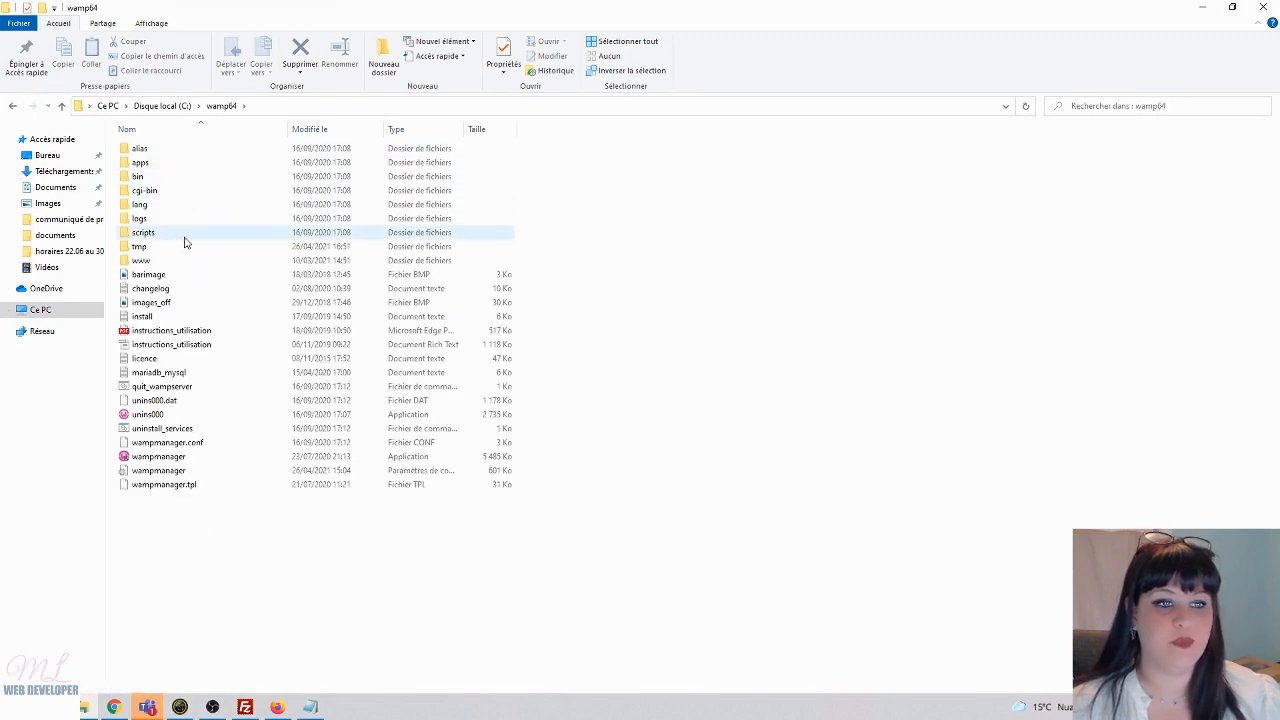
double_click(190, 262)
right_click(252, 601)
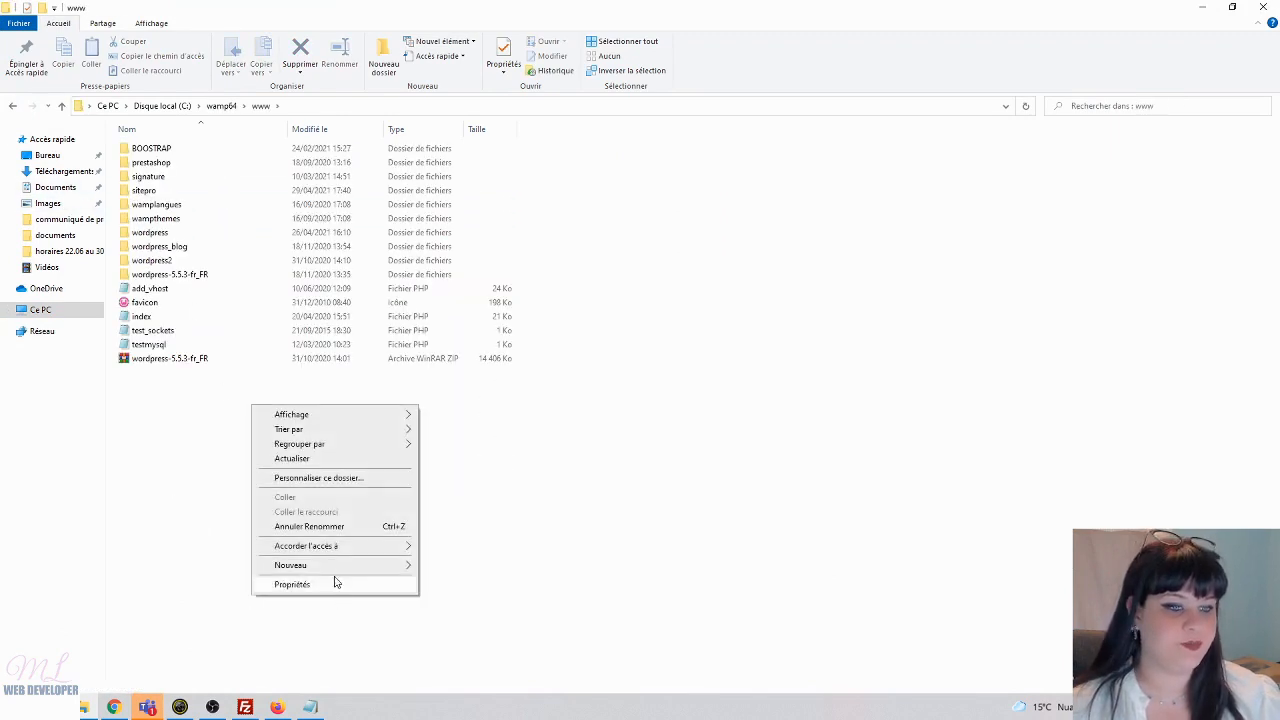
mouse_move(372, 563)
left_click(438, 410)
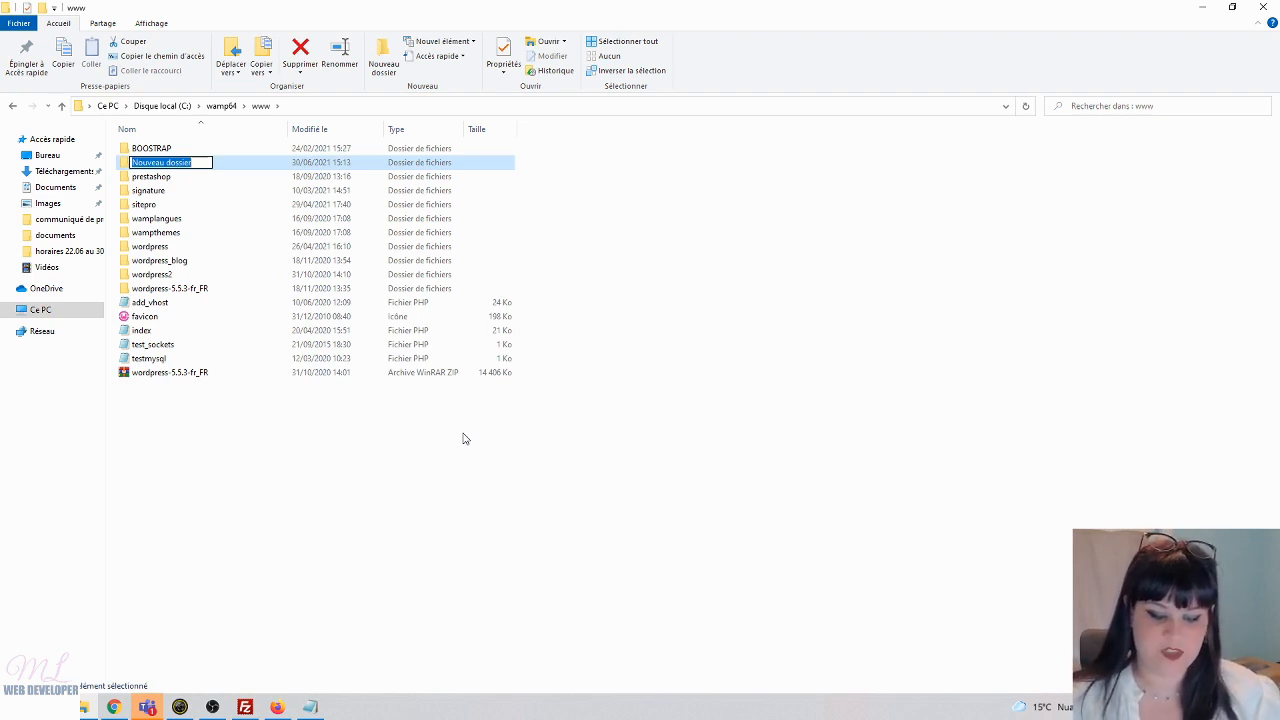
type("courswebdev")
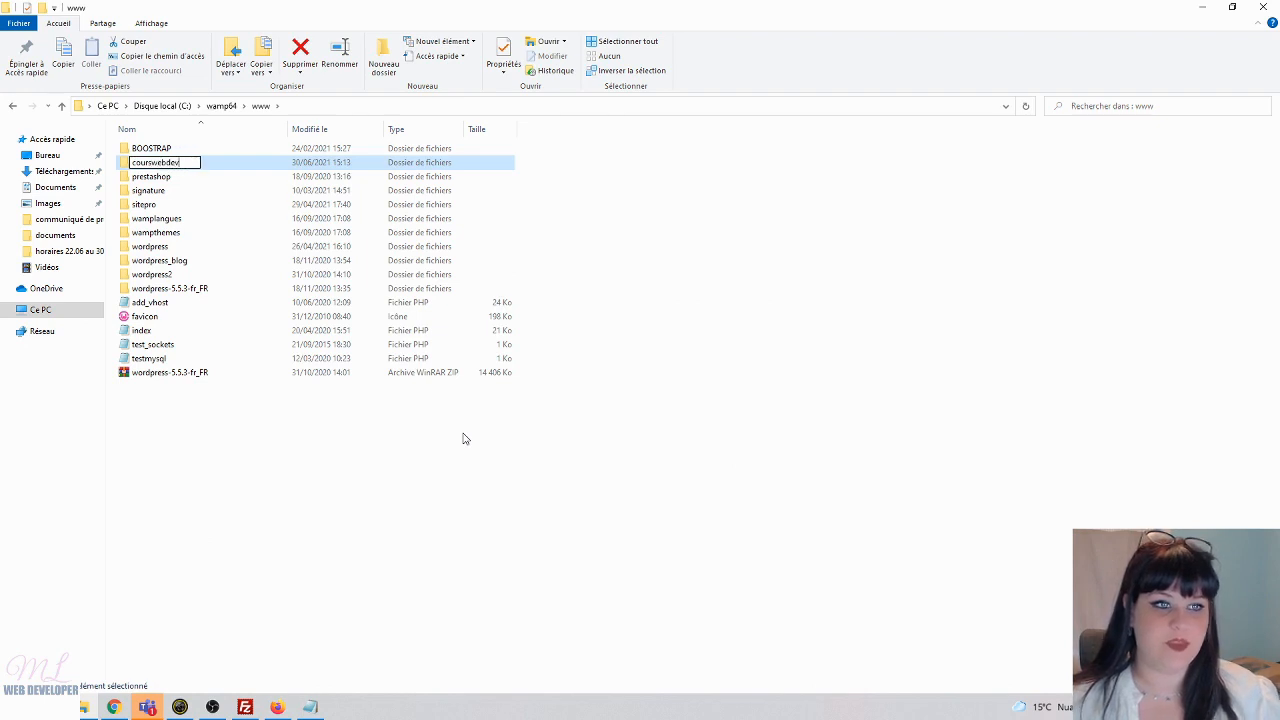
key("Return")
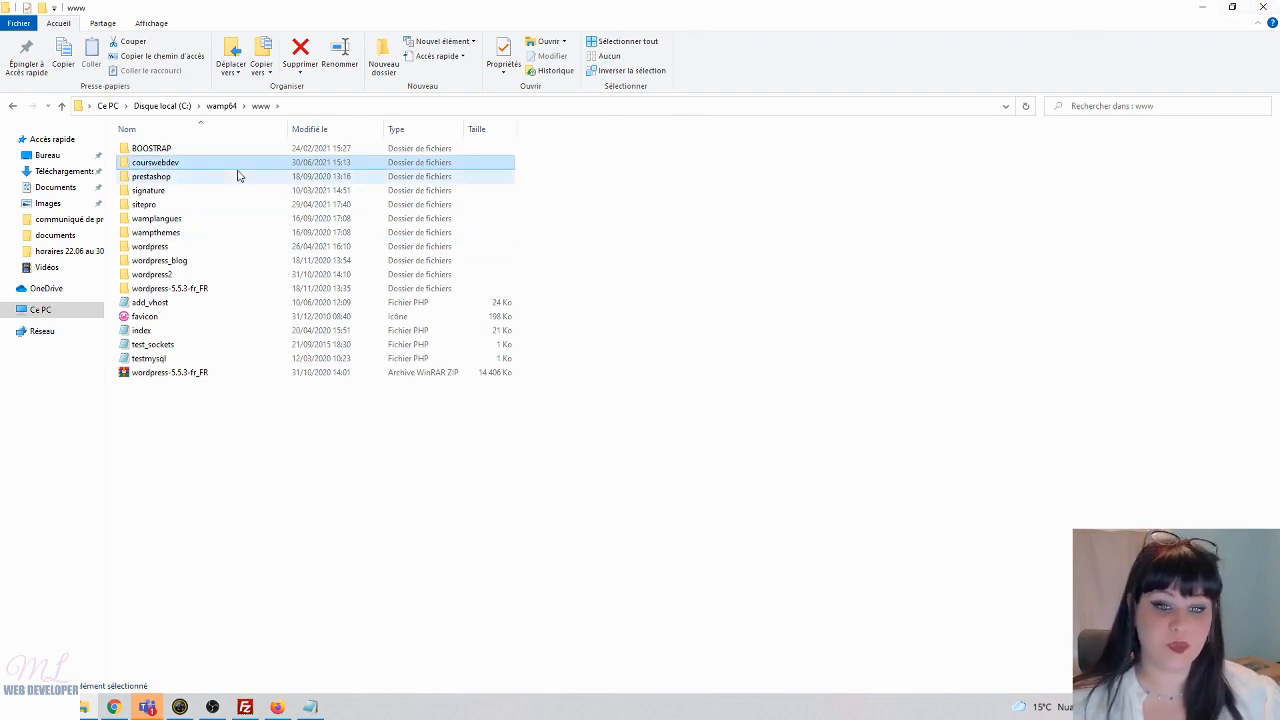
- Back in FileZilla, browse the local pane from the Desktop down toward the wamp64 folder
left_click(1202, 7)
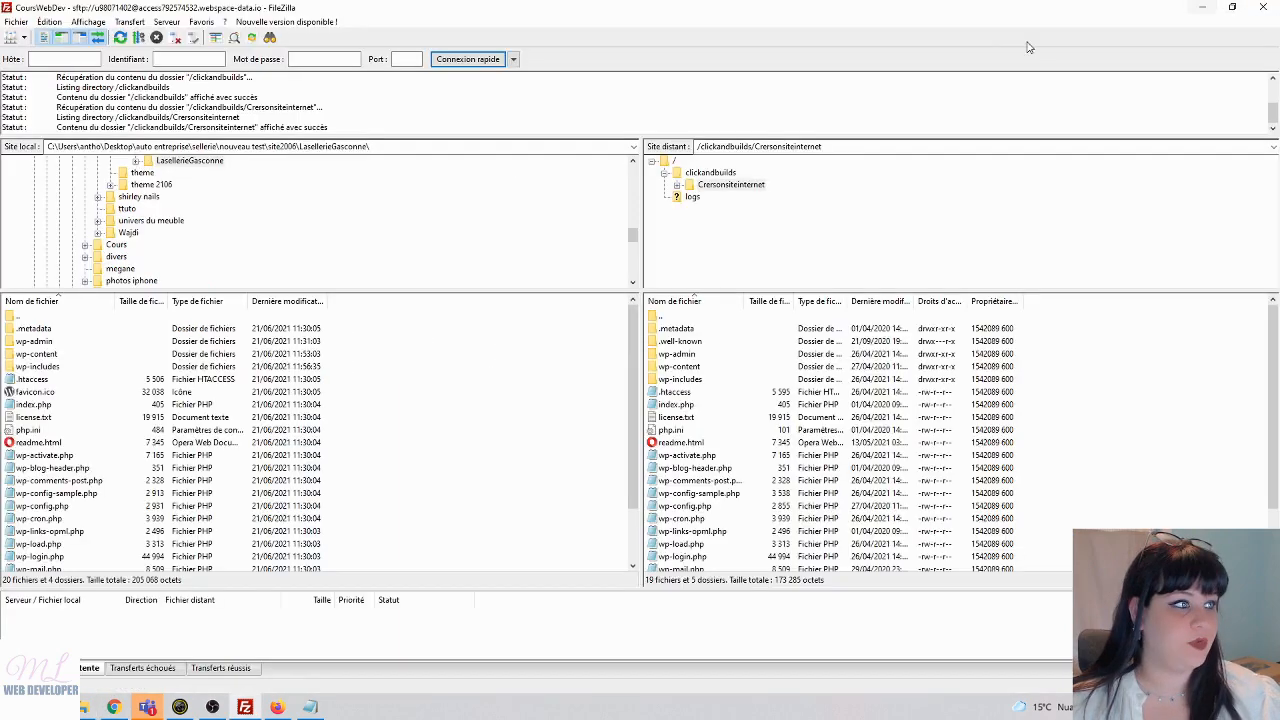
scroll(150, 237, "up", 10)
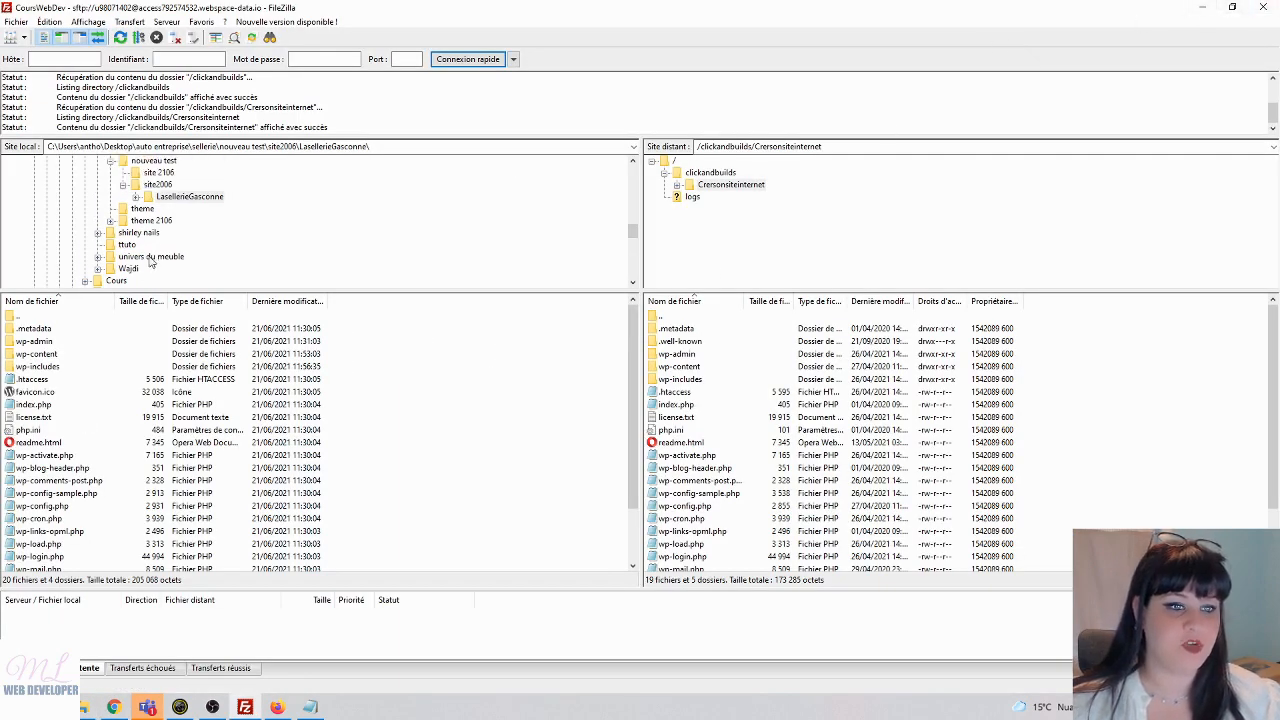
scroll(118, 232, "up", 3)
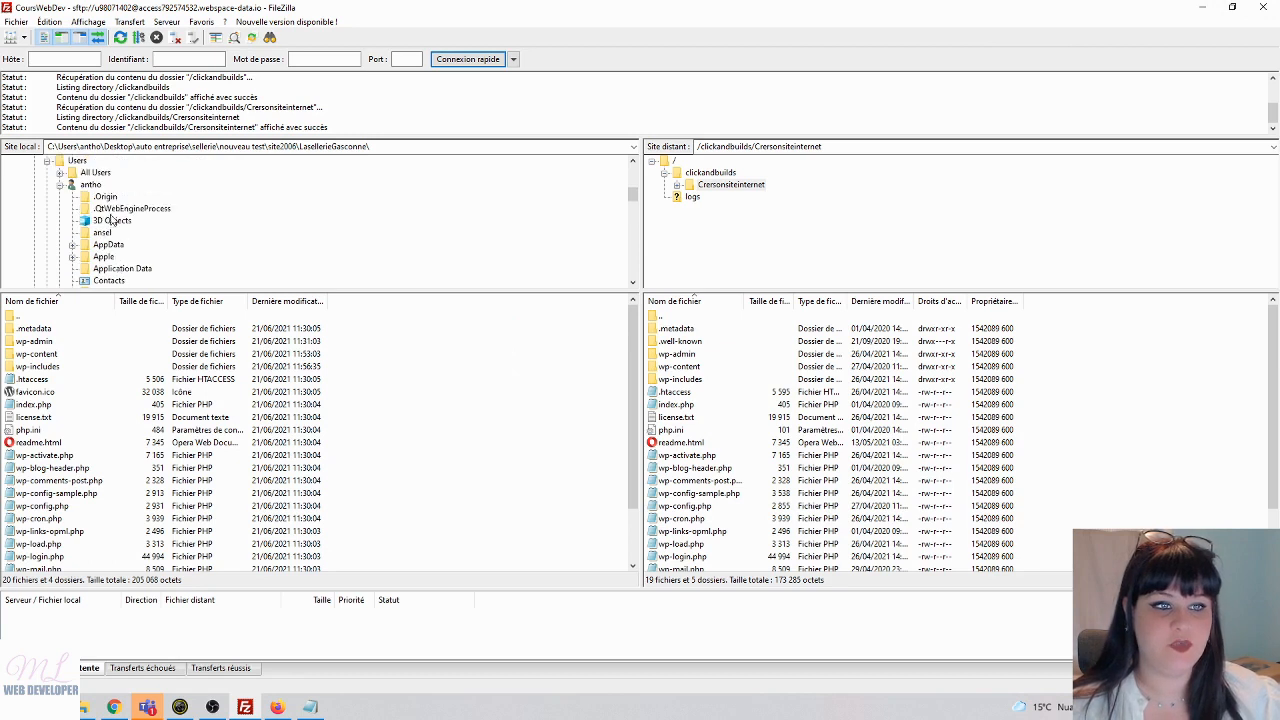
scroll(99, 249, "down", 2)
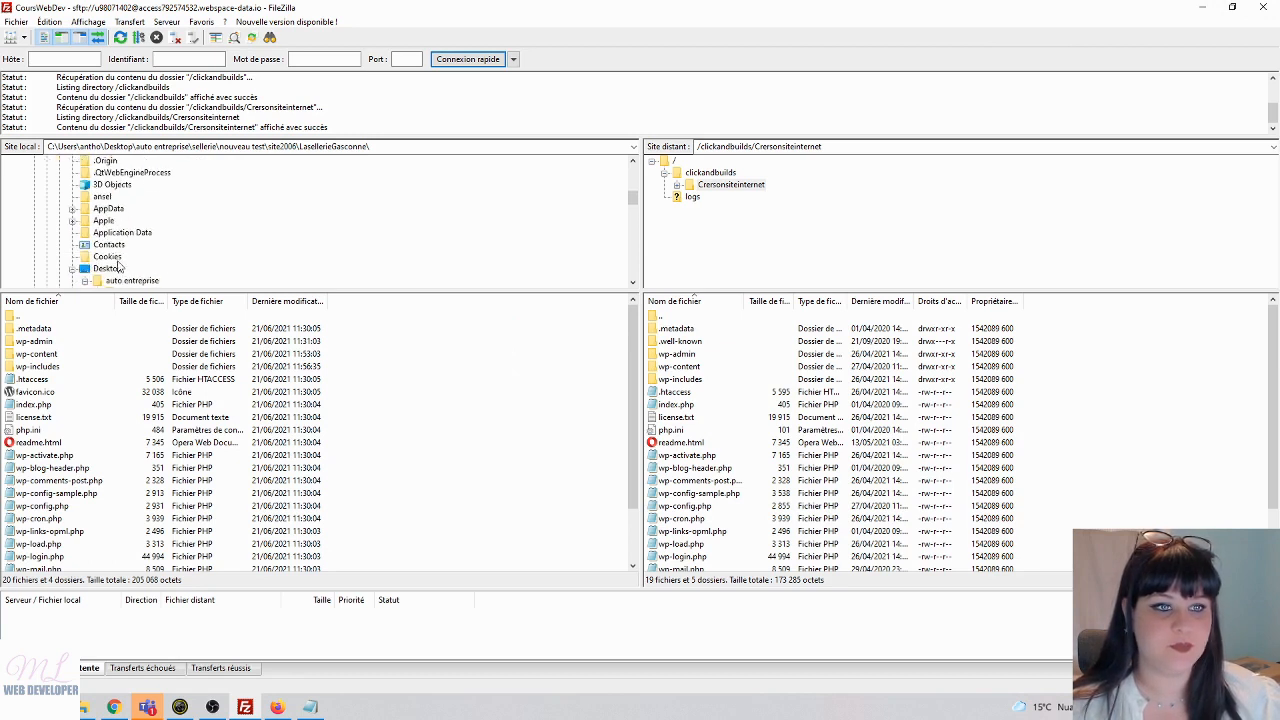
left_click(107, 232)
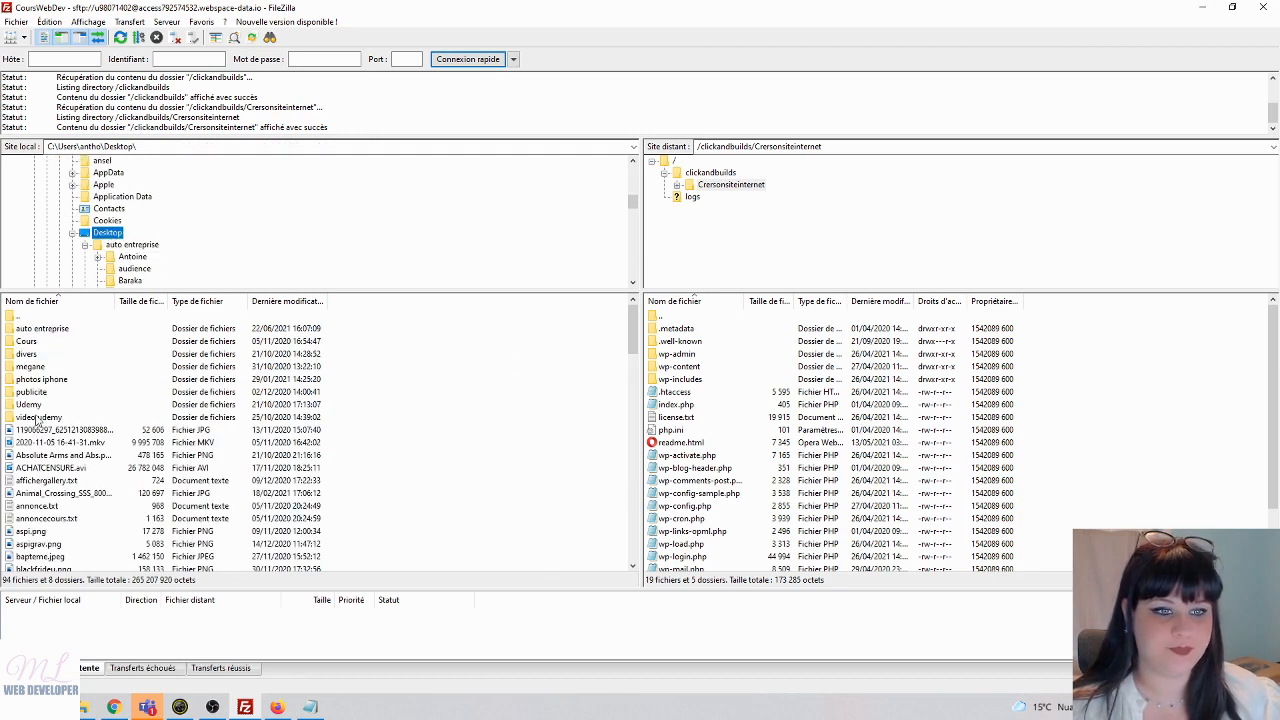
scroll(102, 196, "up", 10)
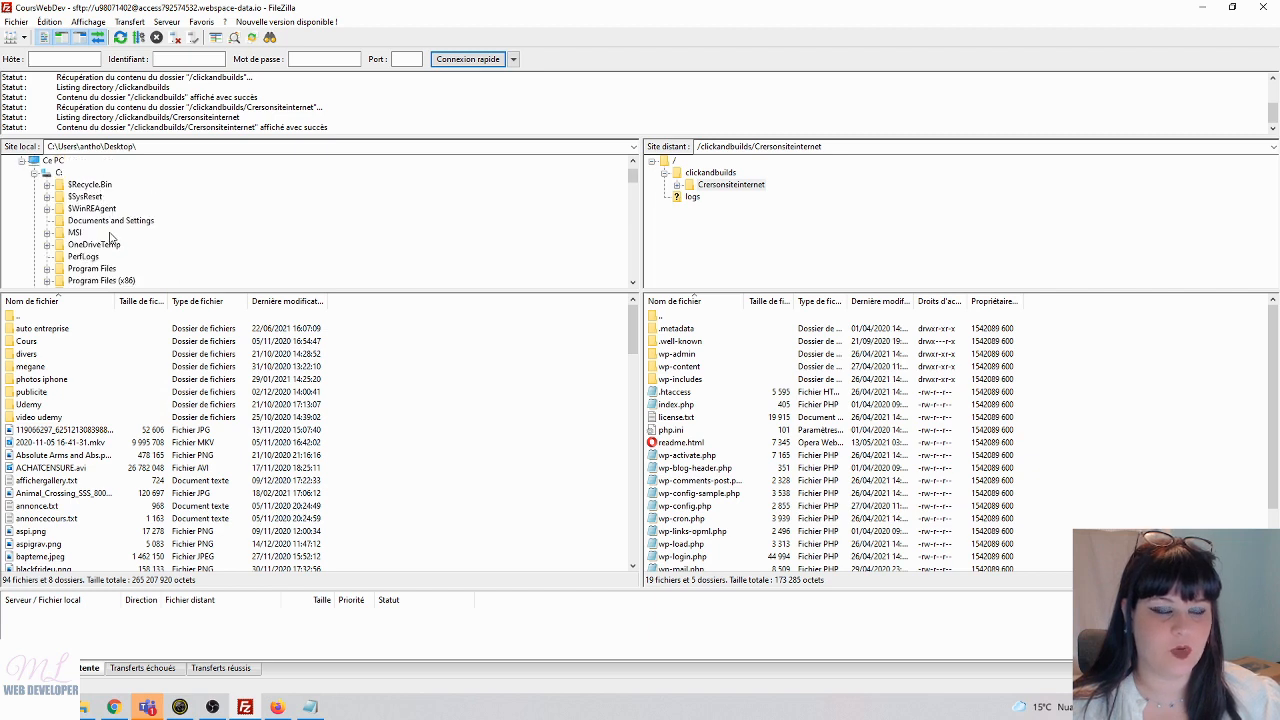
scroll(110, 236, "down", 2)
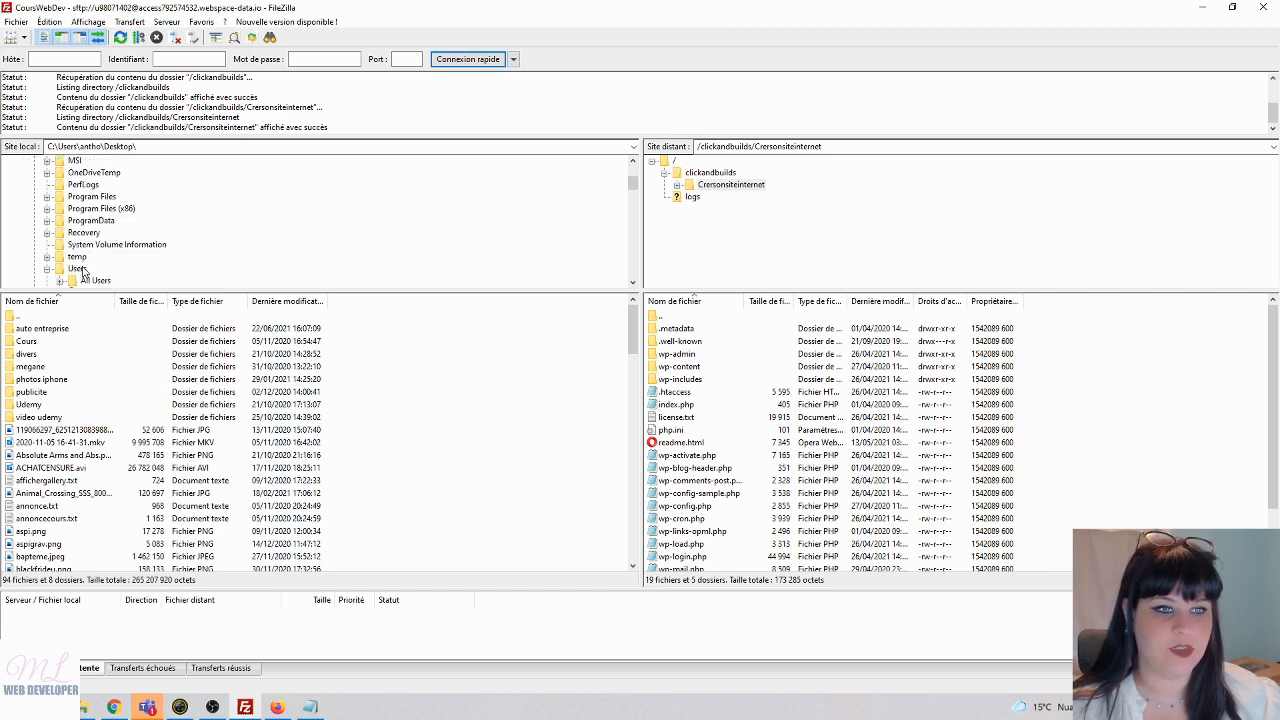
scroll(84, 271, "down", 3)
scroll(128, 232, "down", 8)
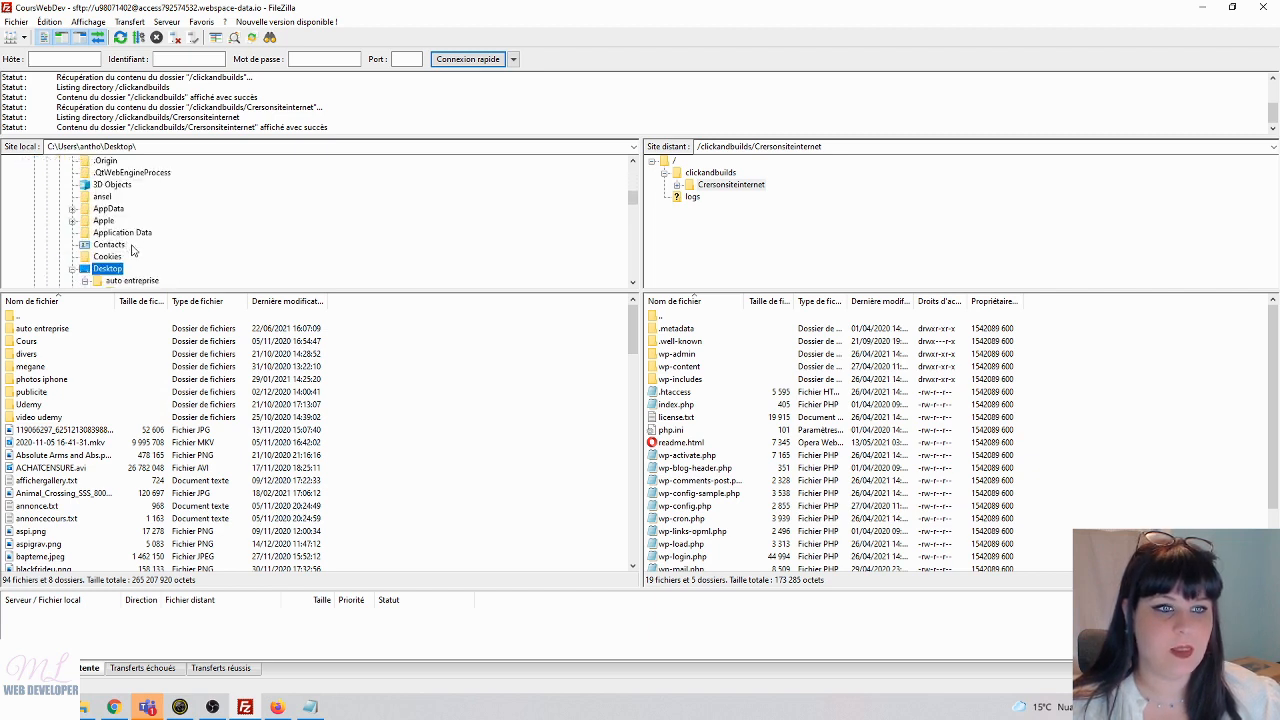
scroll(134, 252, "down", 6)
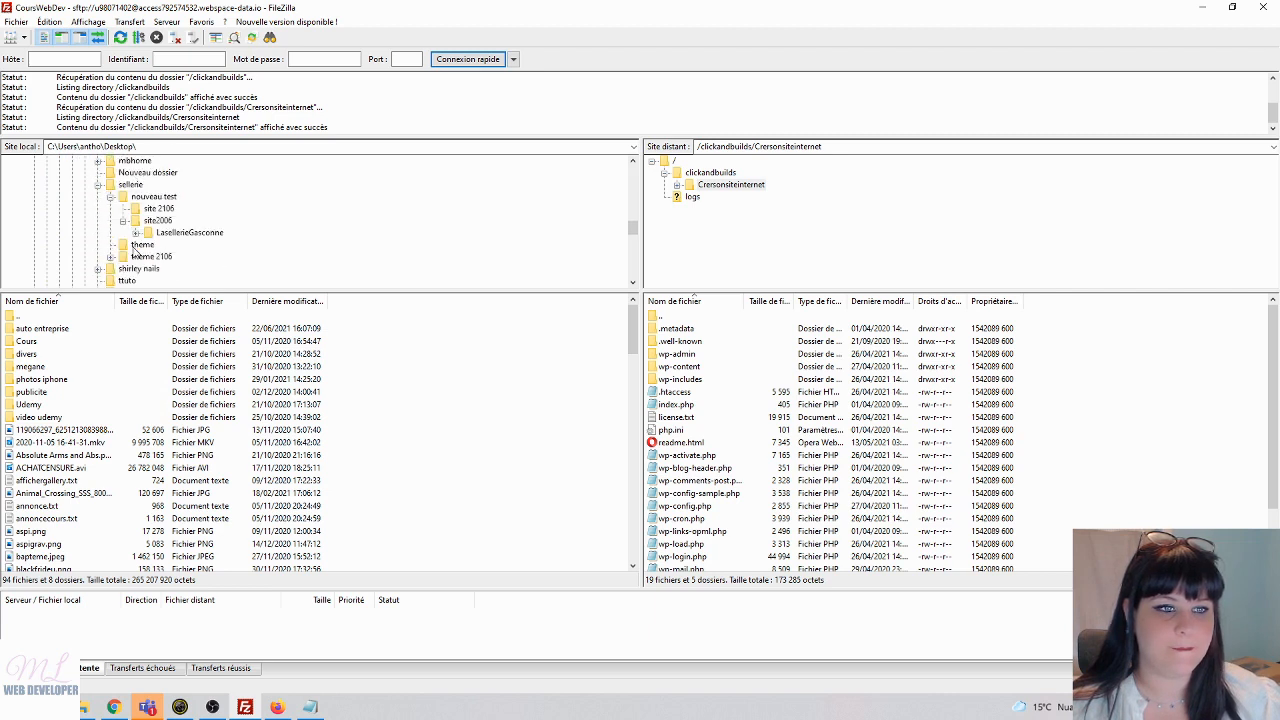
scroll(136, 255, "down", 5)
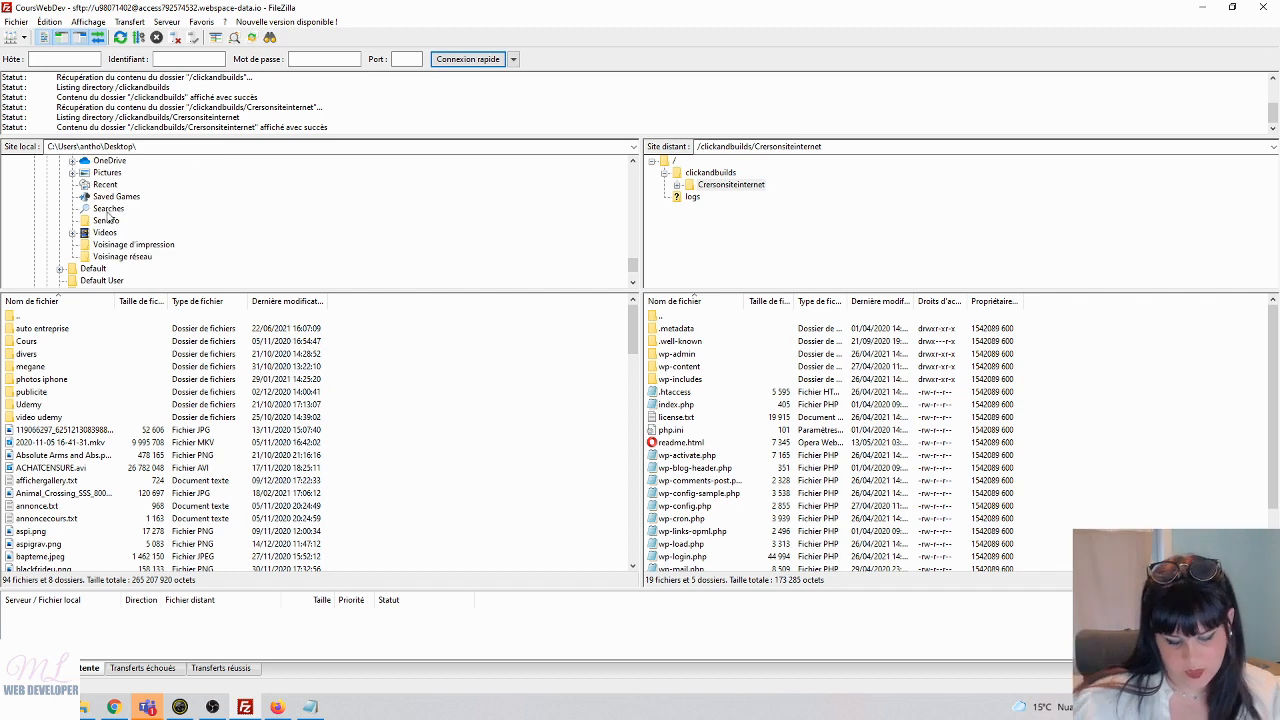
scroll(104, 255, "down", 2)
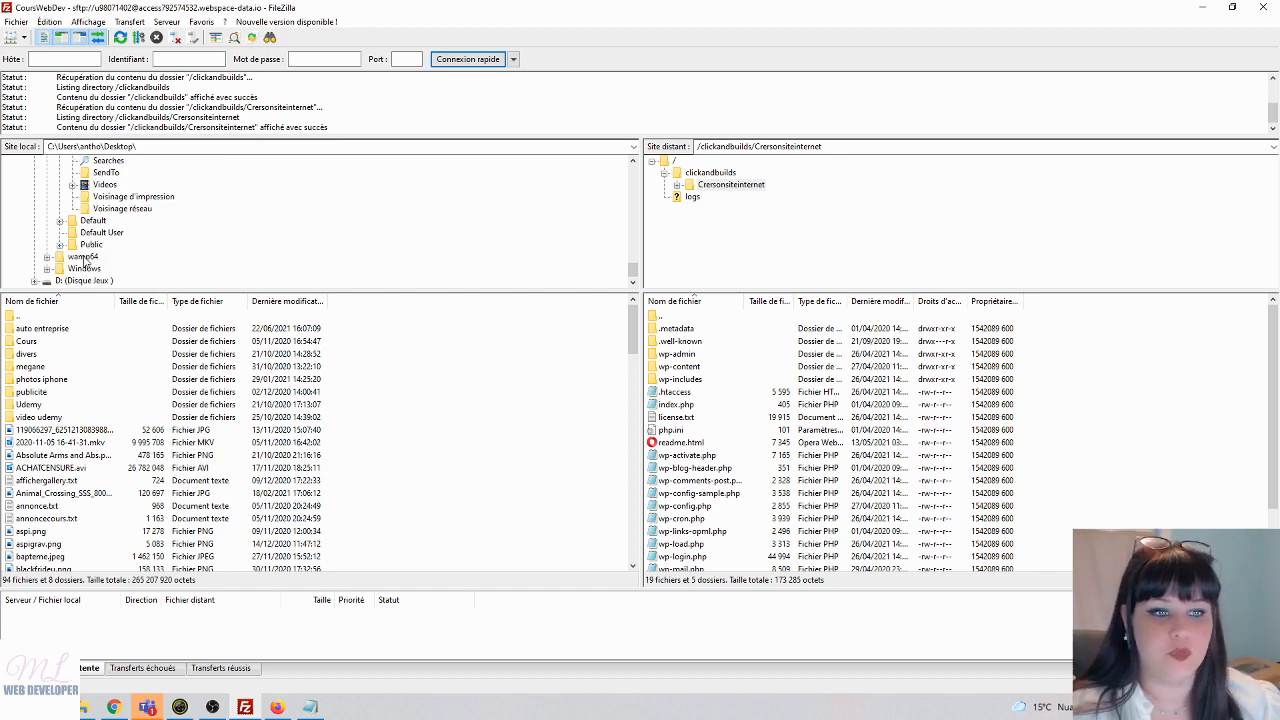
- Open local wamp64\www\courswebdev and download the server's .htaccess (5 595 bytes) into it
left_click(84, 258)
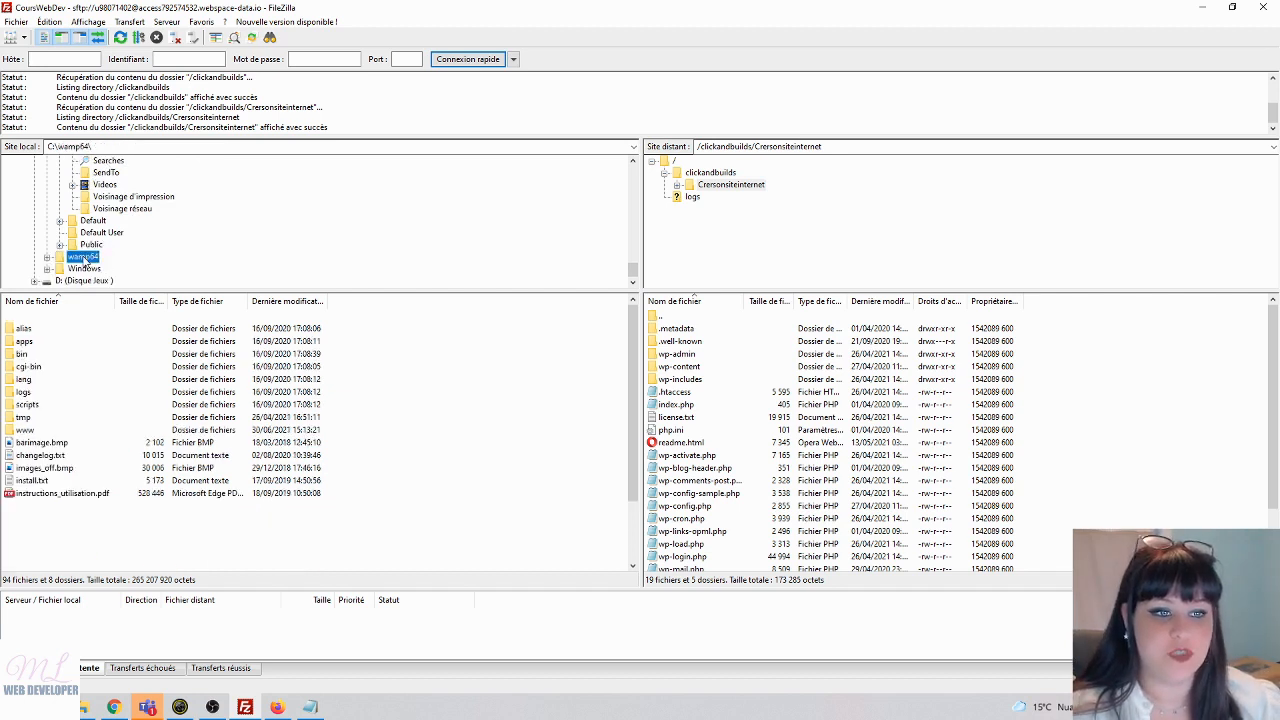
double_click(24, 430)
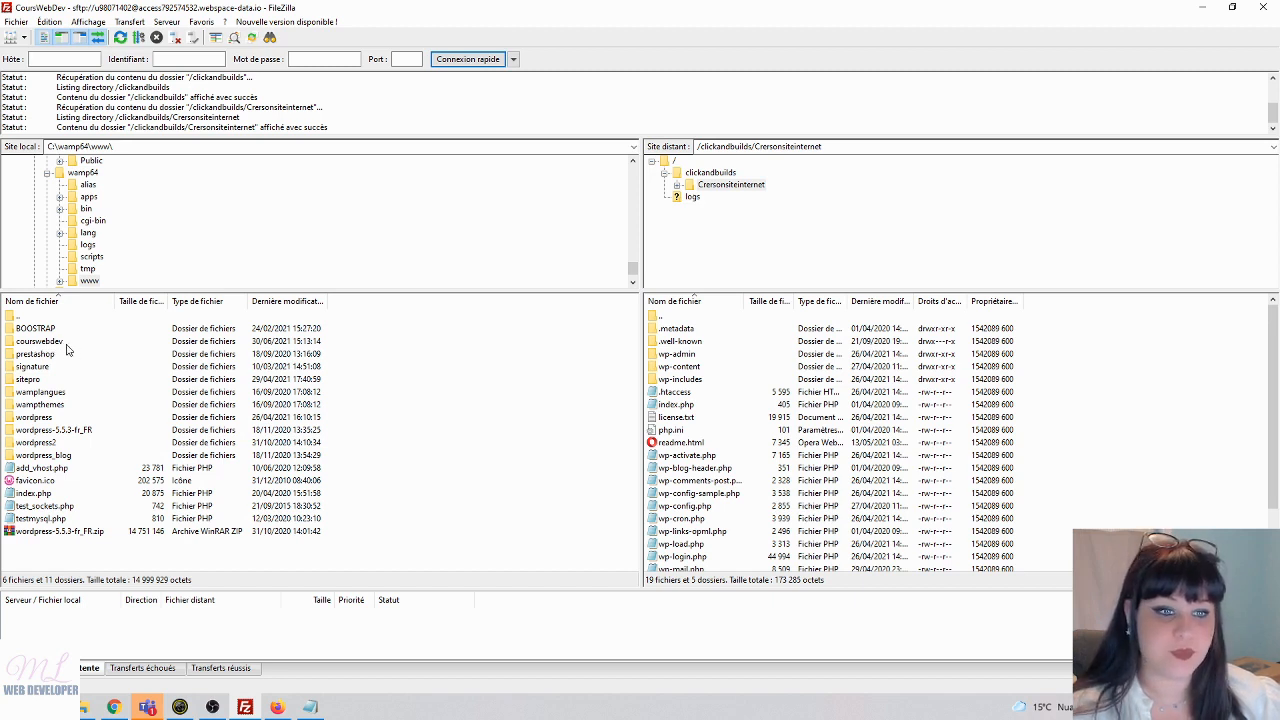
double_click(29, 341)
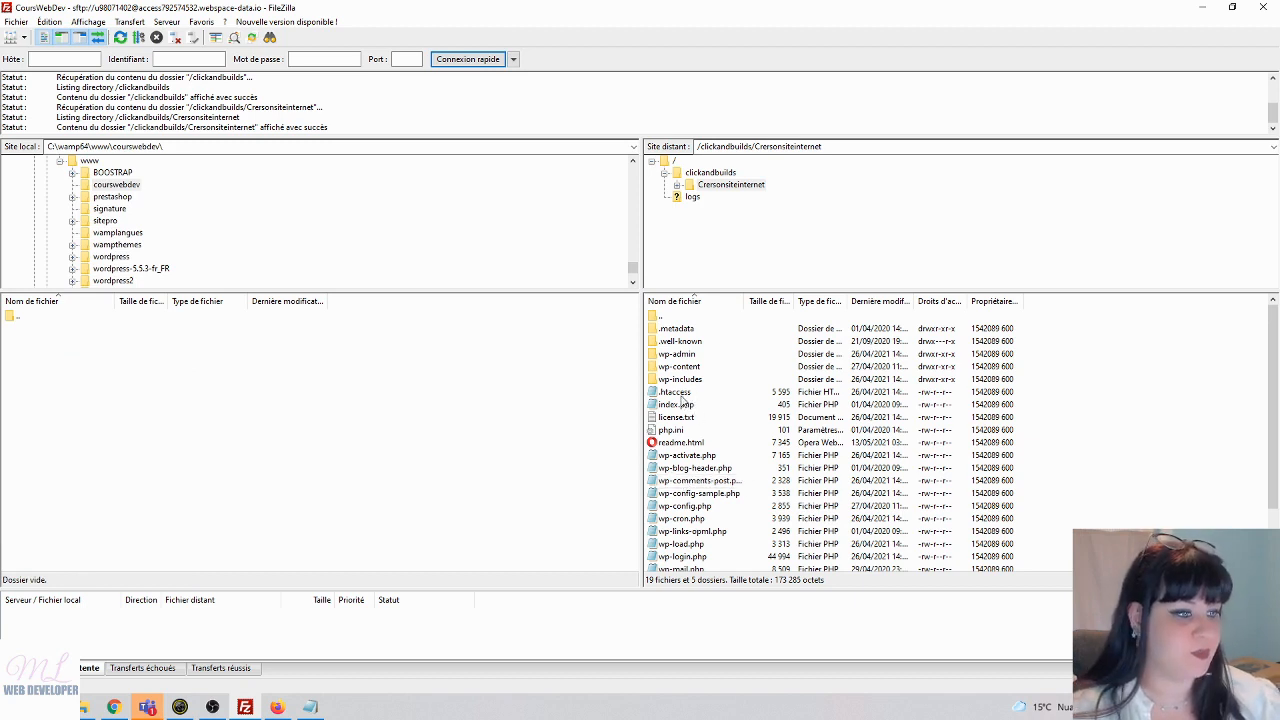
left_click_drag(680, 392, 210, 388)
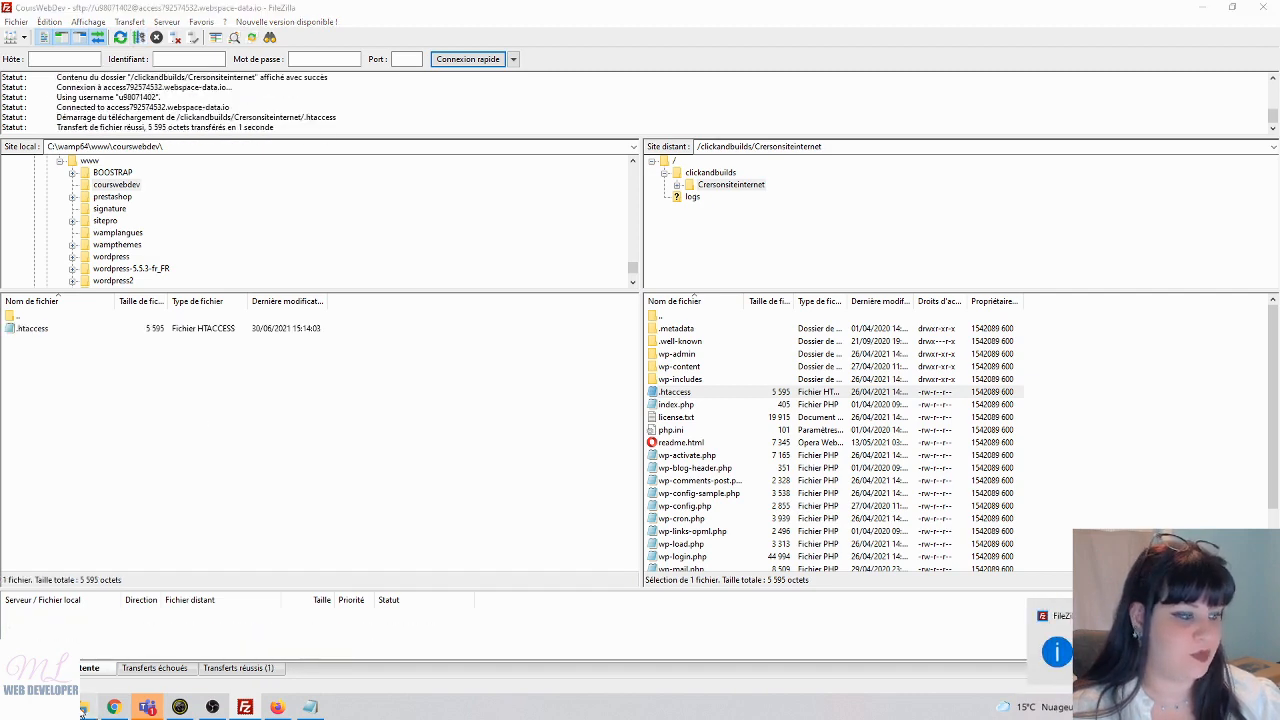
left_click(84, 707)
- Open courswebdev and try opening .htaccess with Sublime Text 3, cancelling its installer
double_click(177, 163)
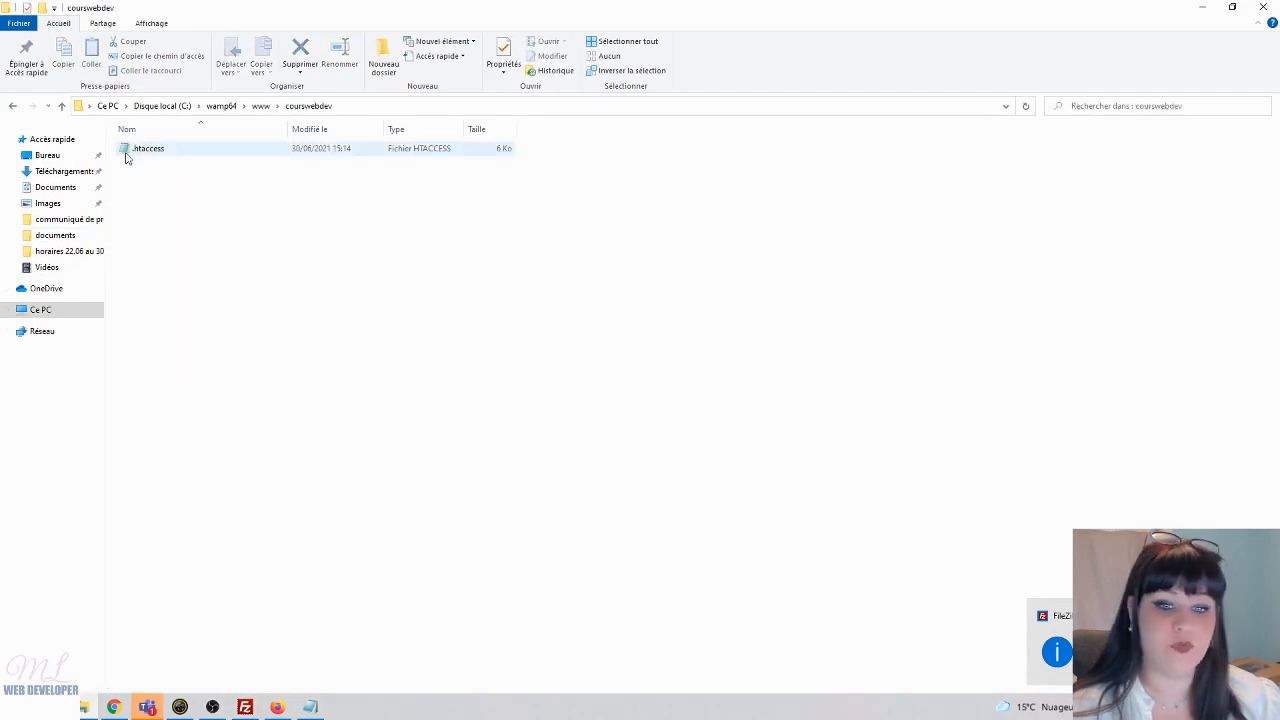
right_click(162, 150)
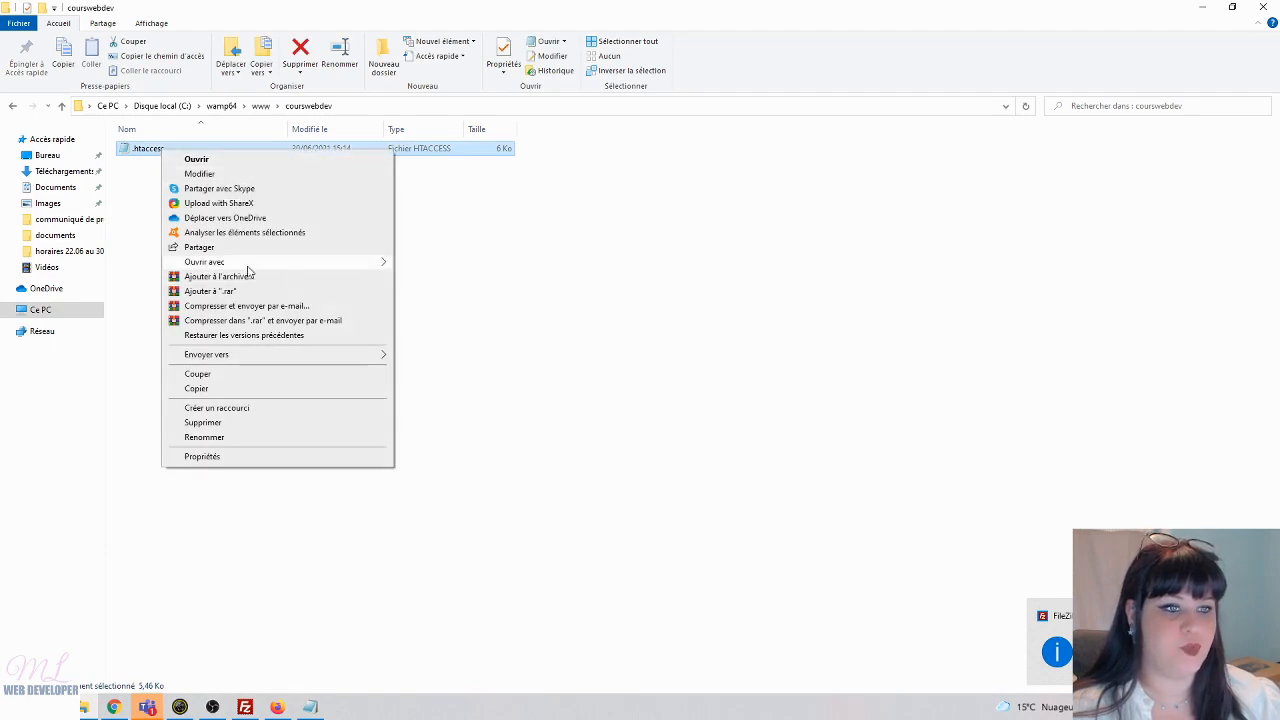
mouse_move(240, 262)
left_click(448, 278)
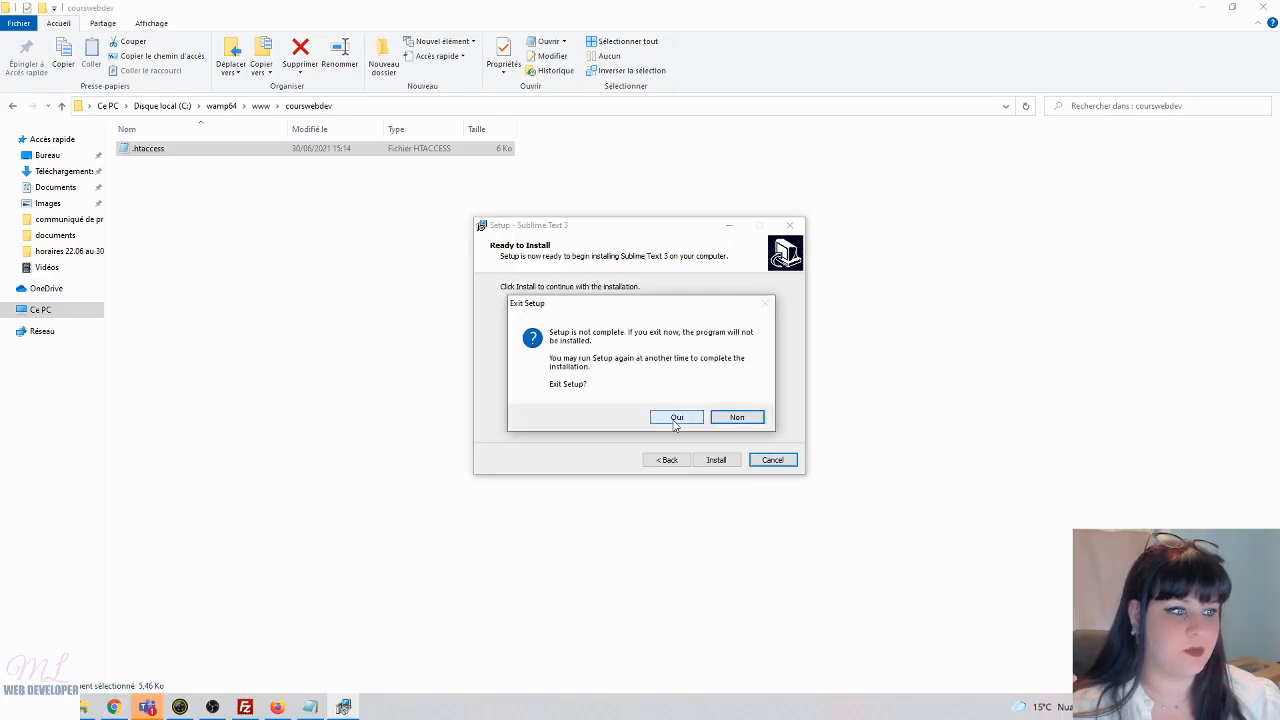
left_click(677, 418)
- Dismiss the .htaccess action list and bring up the Start menu
right_click(337, 151)
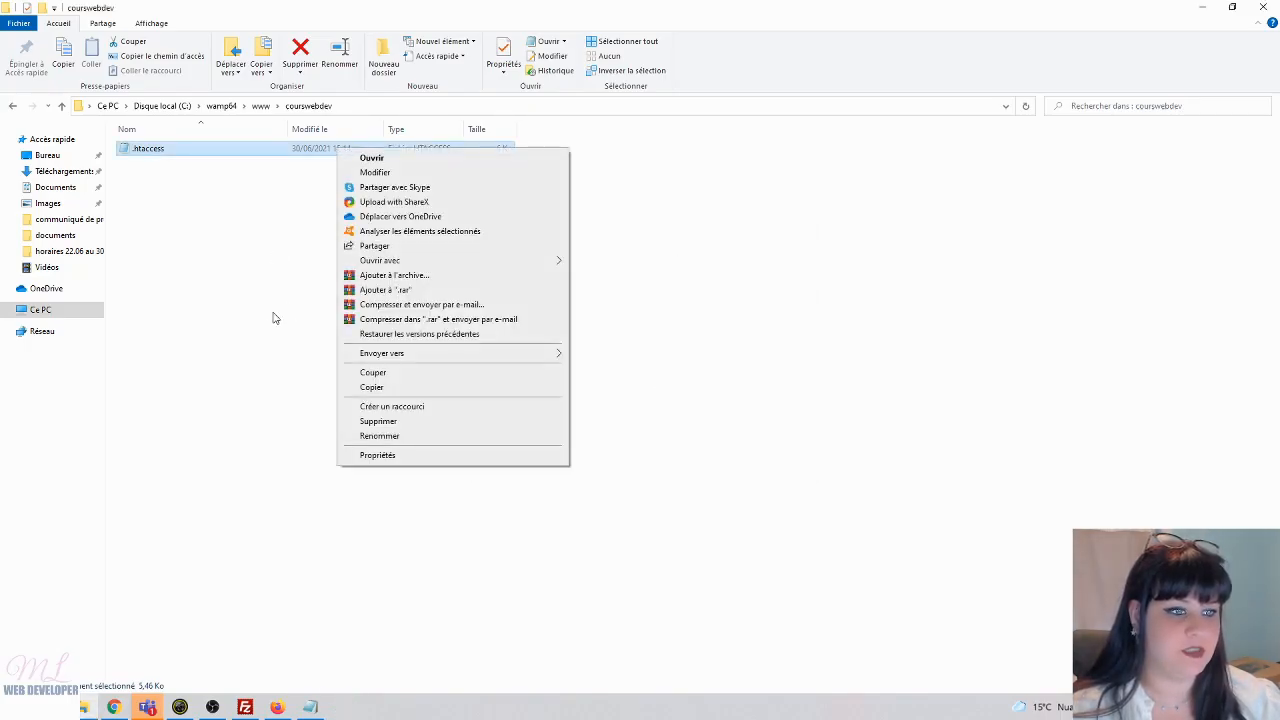
left_click(262, 355)
key("super")
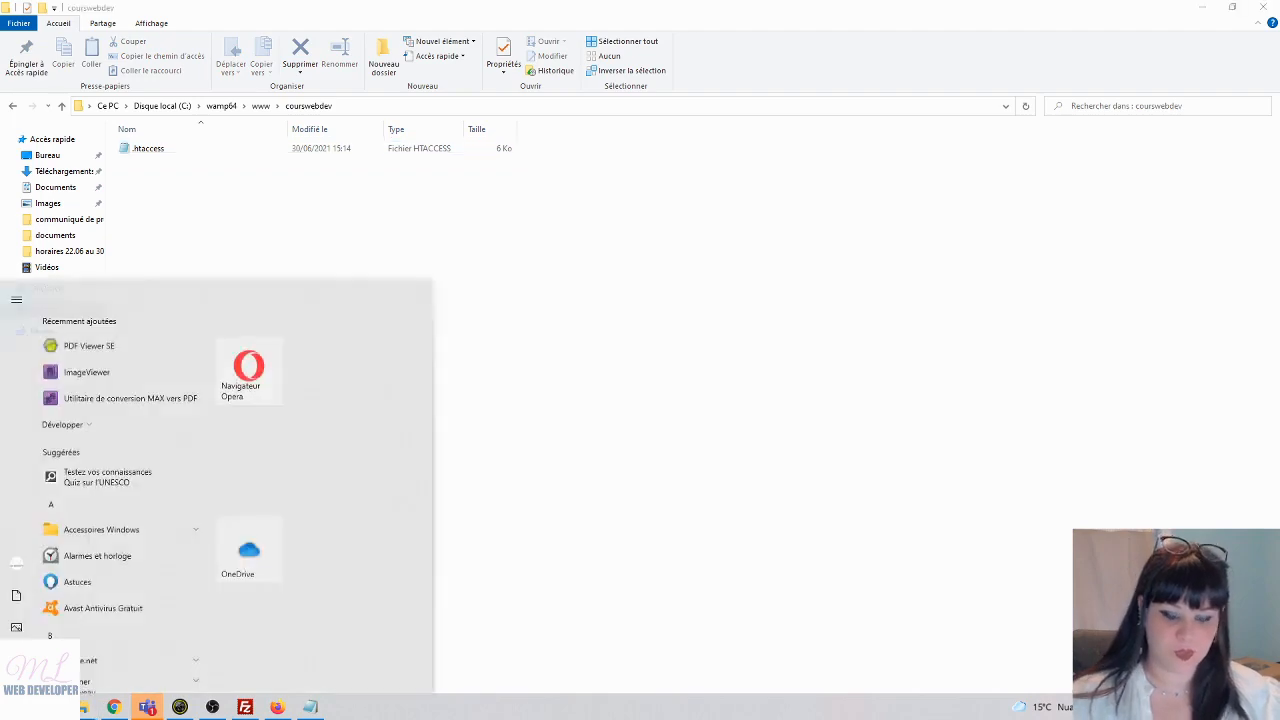
type("su")
key("Return")
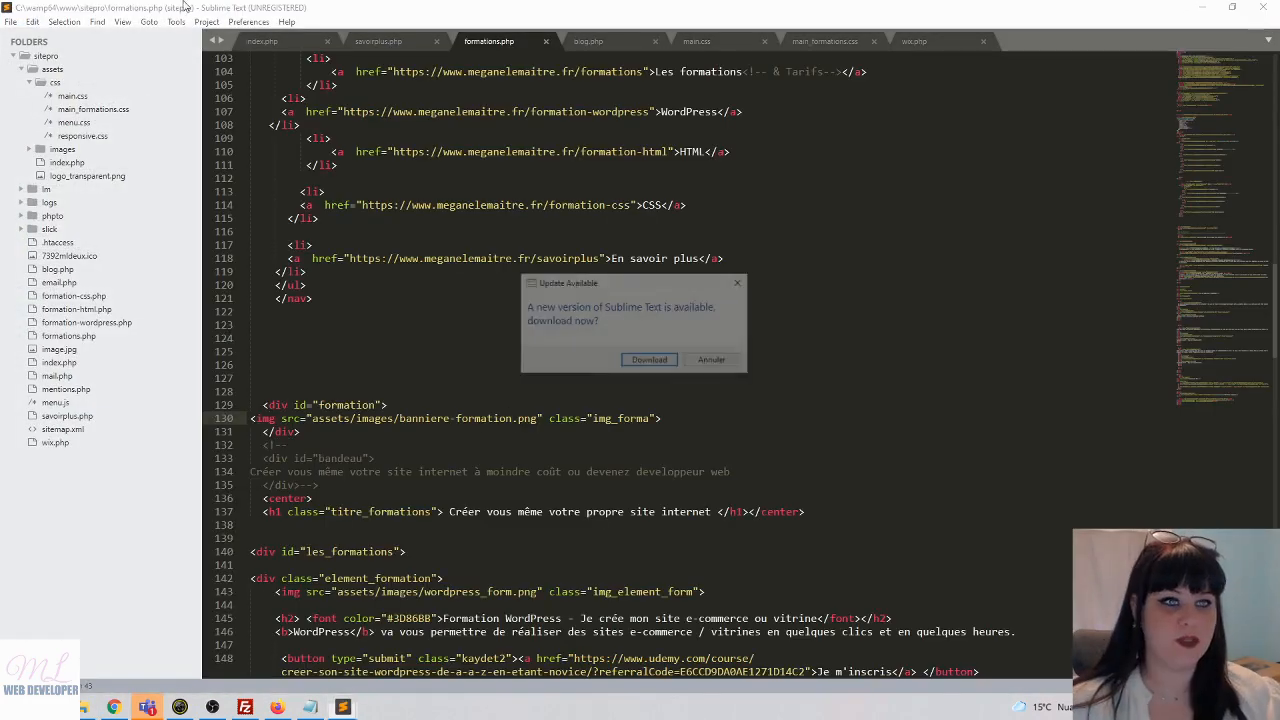
left_click(741, 282)
left_click(10, 21)
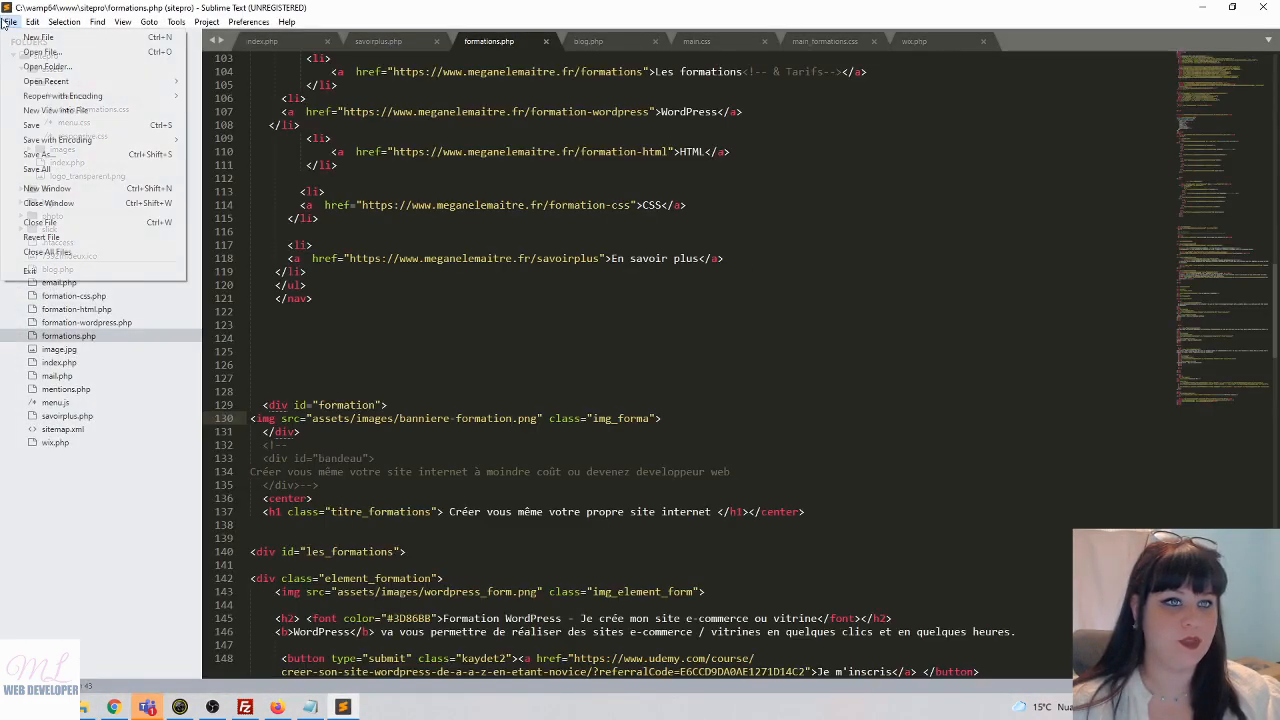
mouse_move(32, 21)
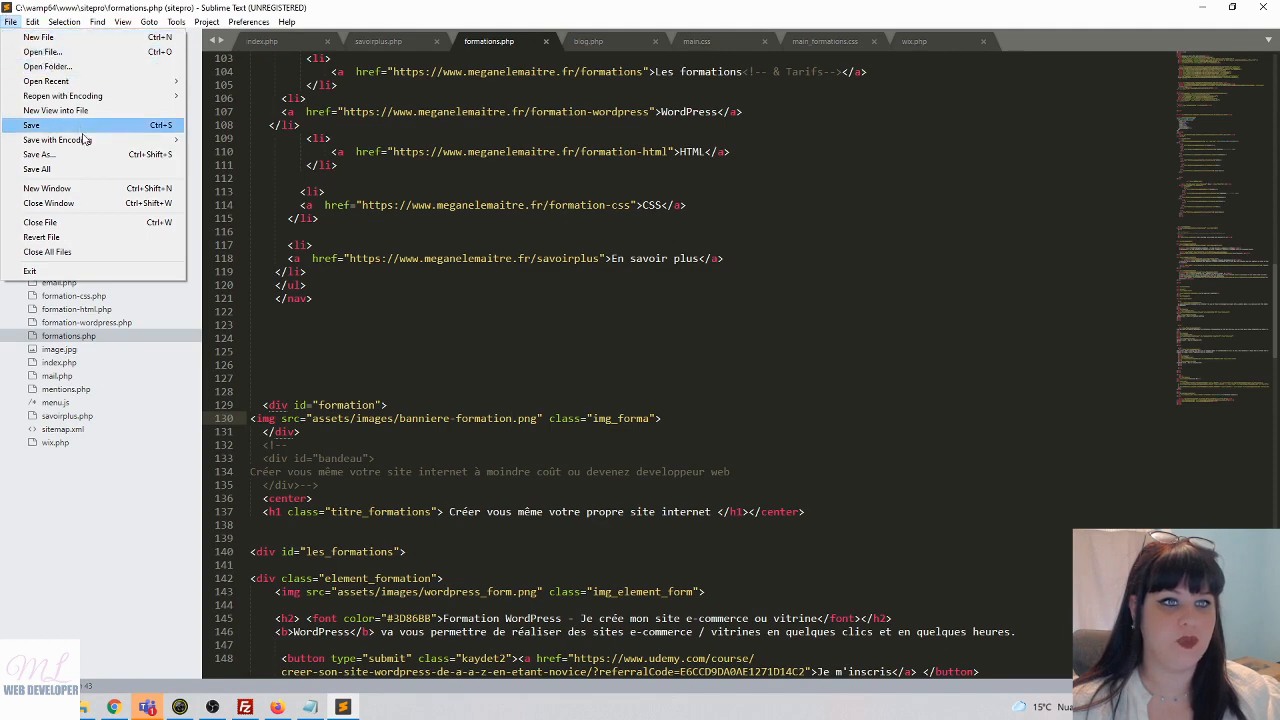
left_click(60, 188)
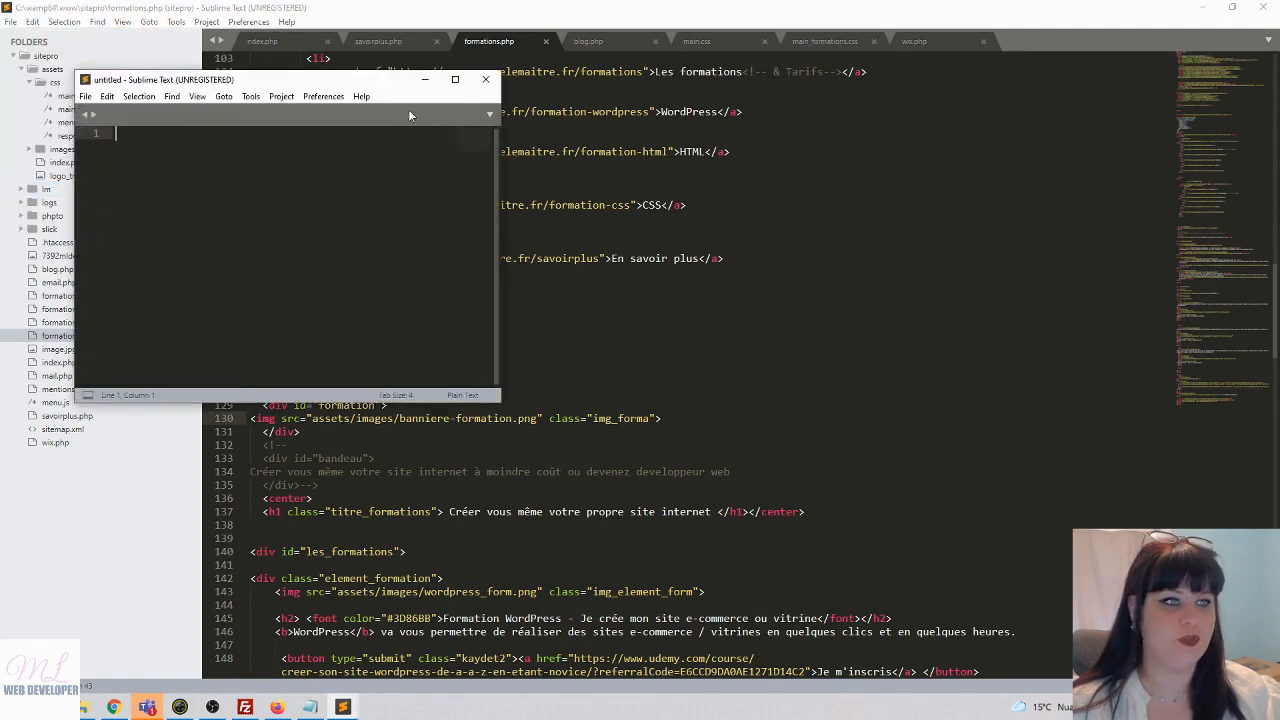
left_click(10, 21)
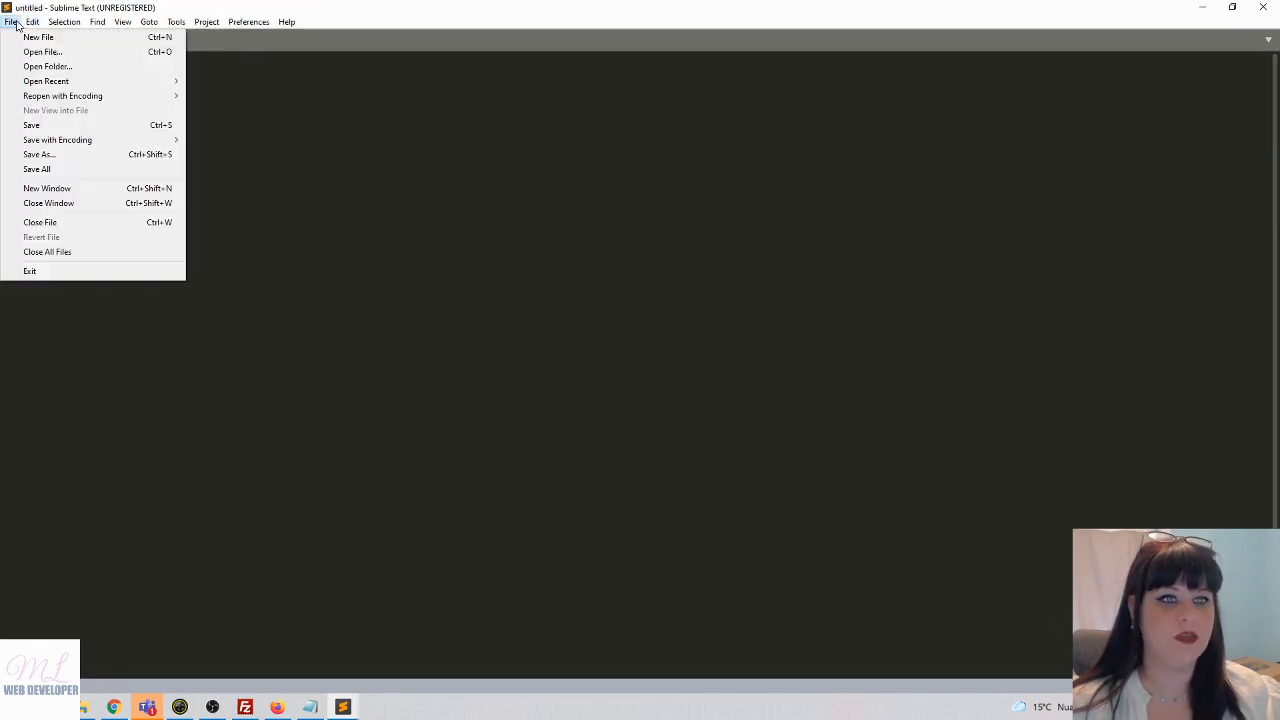
left_click(35, 51)
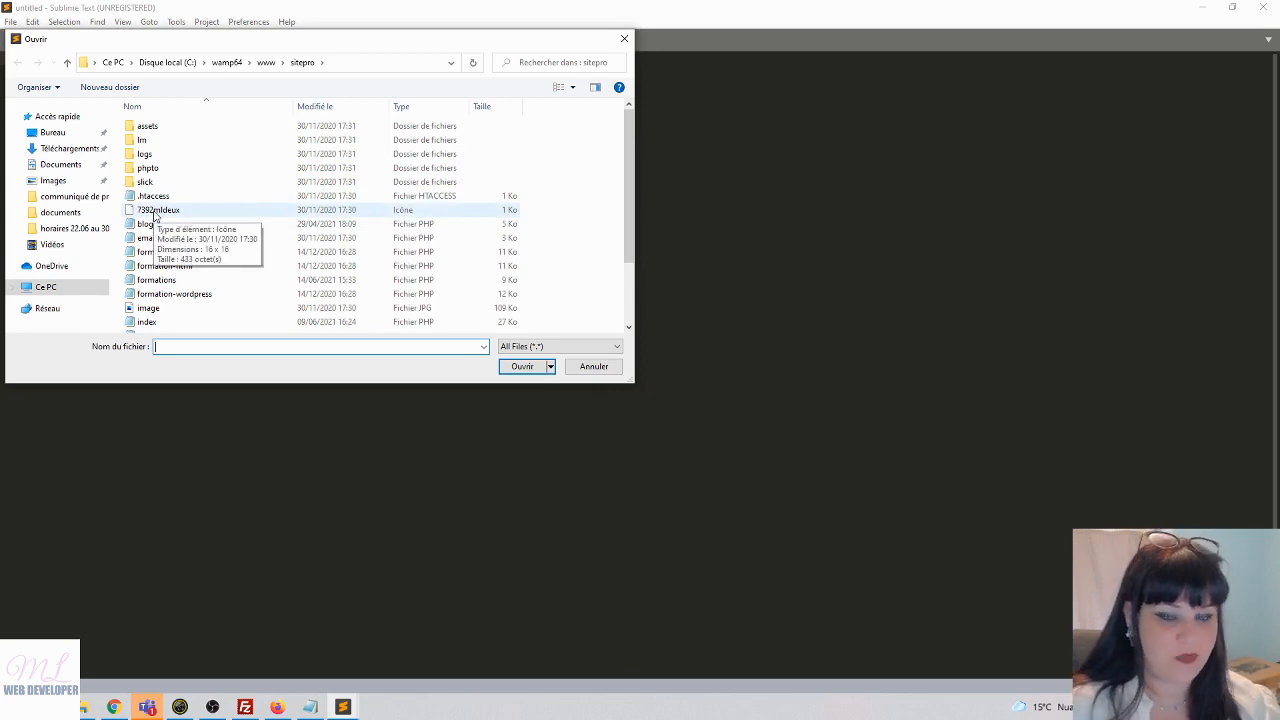
left_click(226, 62)
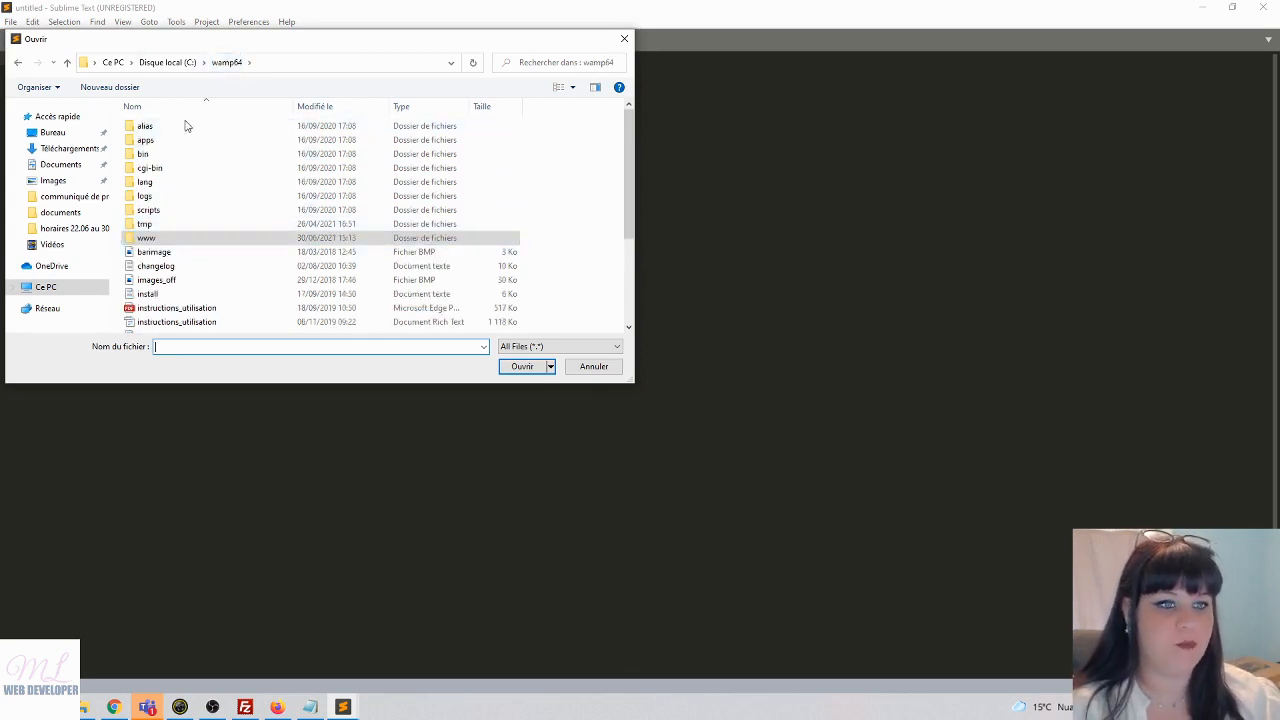
double_click(176, 239)
double_click(166, 140)
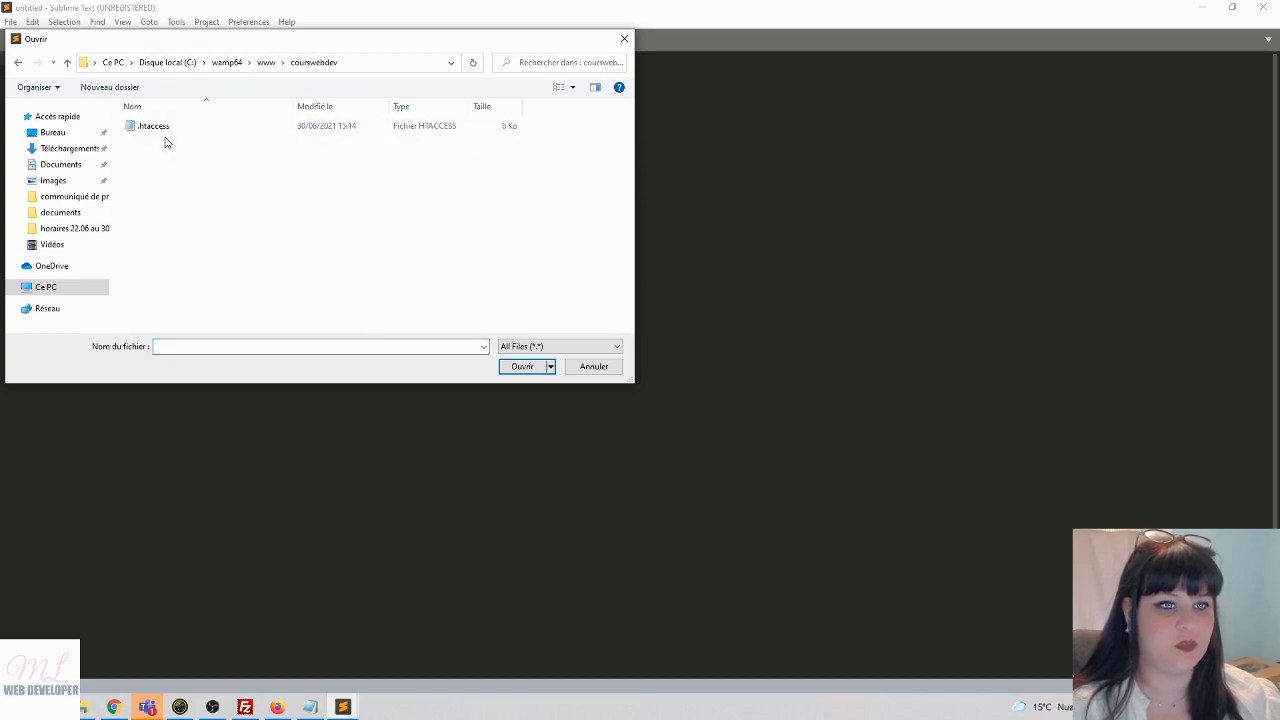
double_click(158, 126)
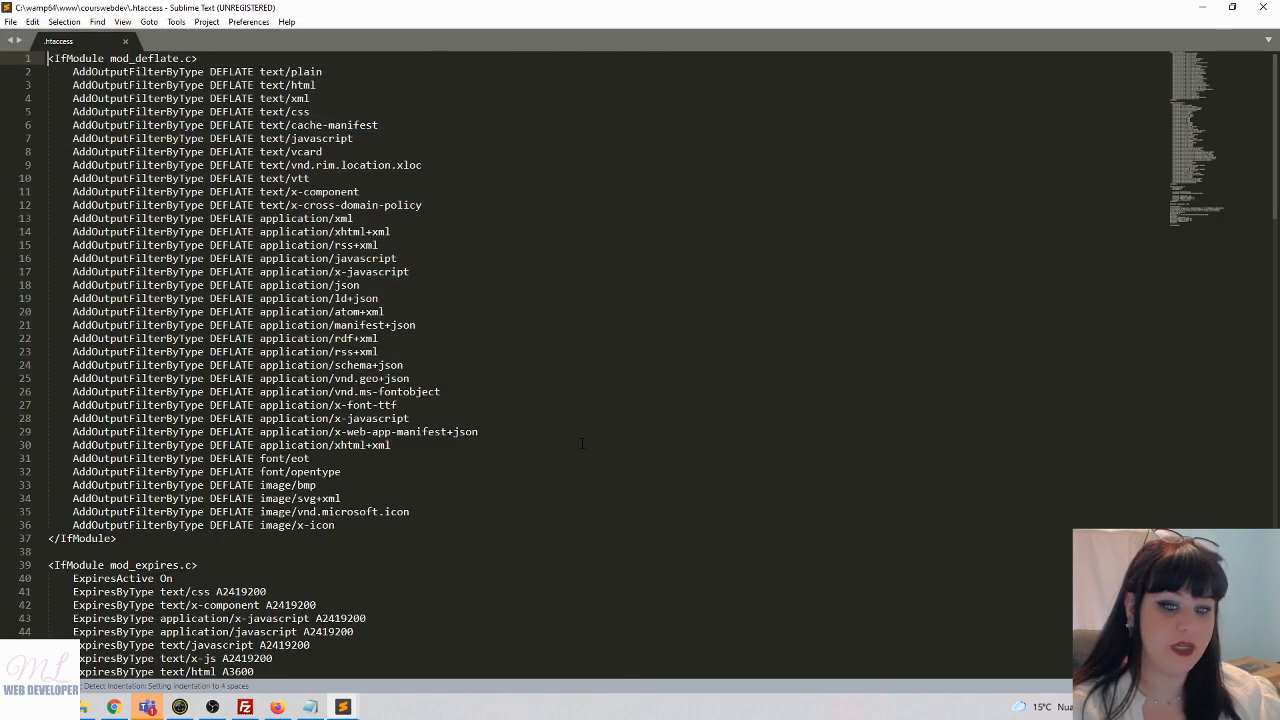
scroll(581, 443, "down", 20)
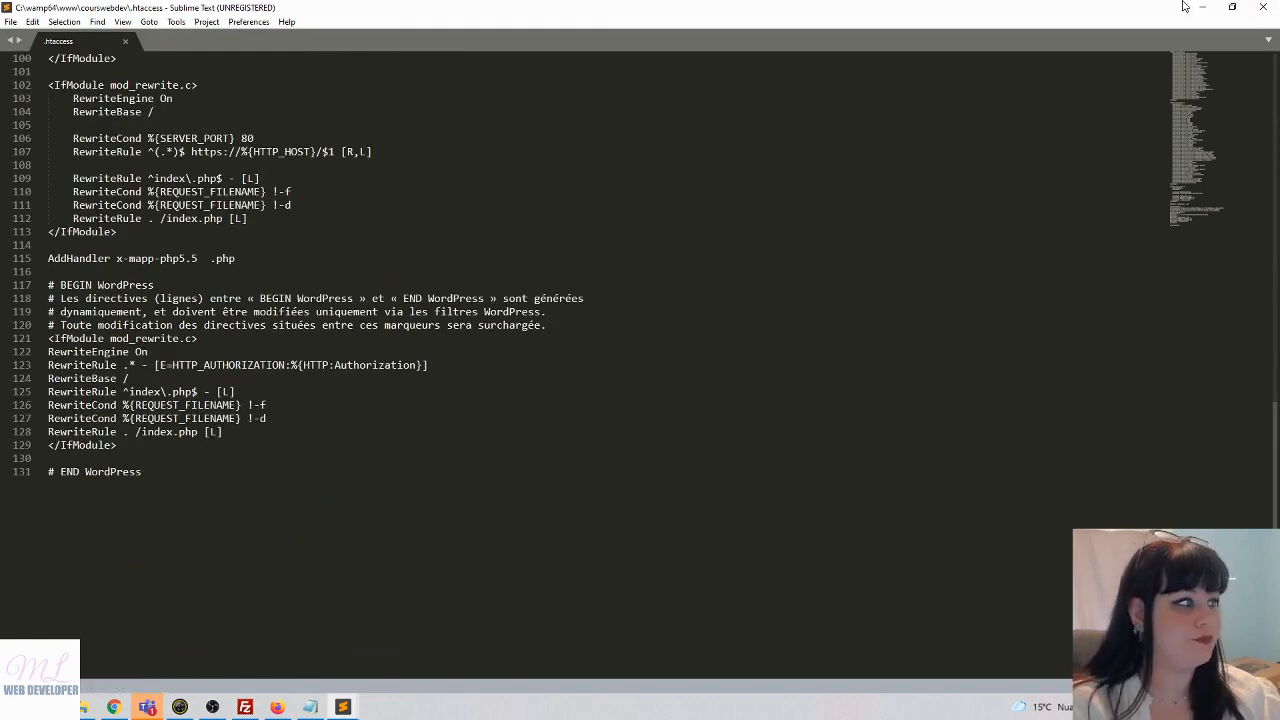
left_click(298, 431)
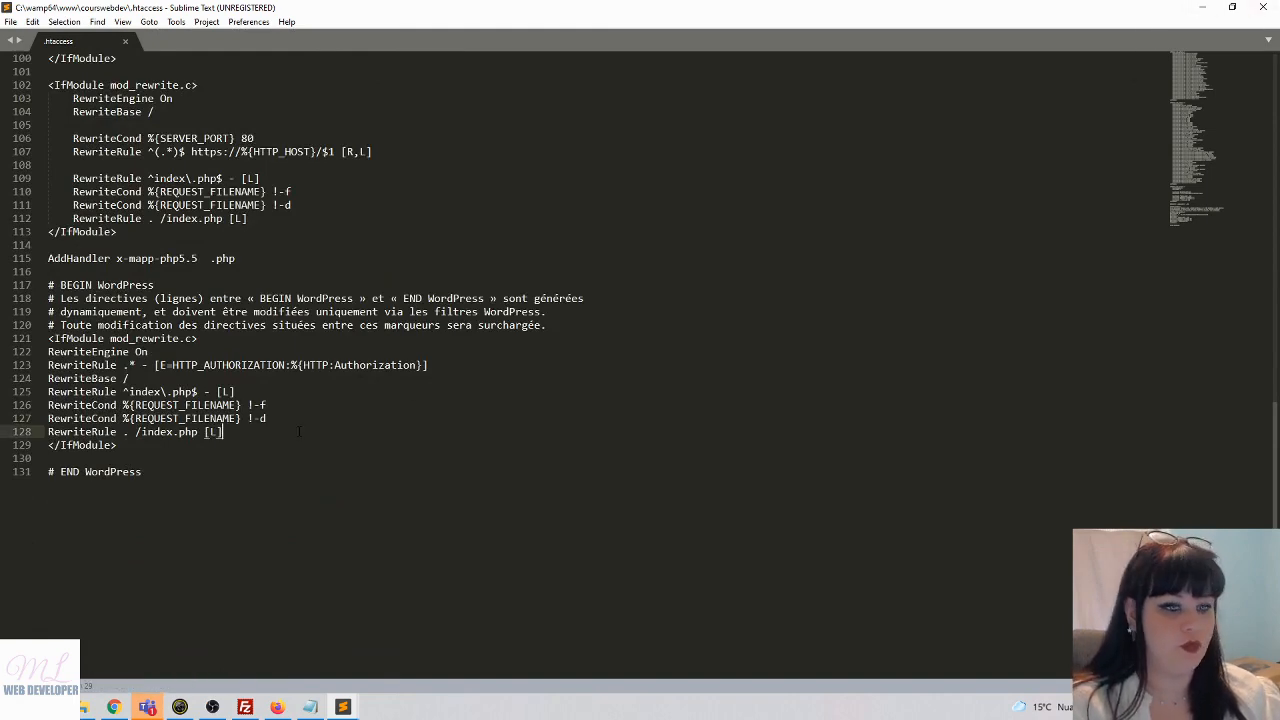
left_click(1201, 7)
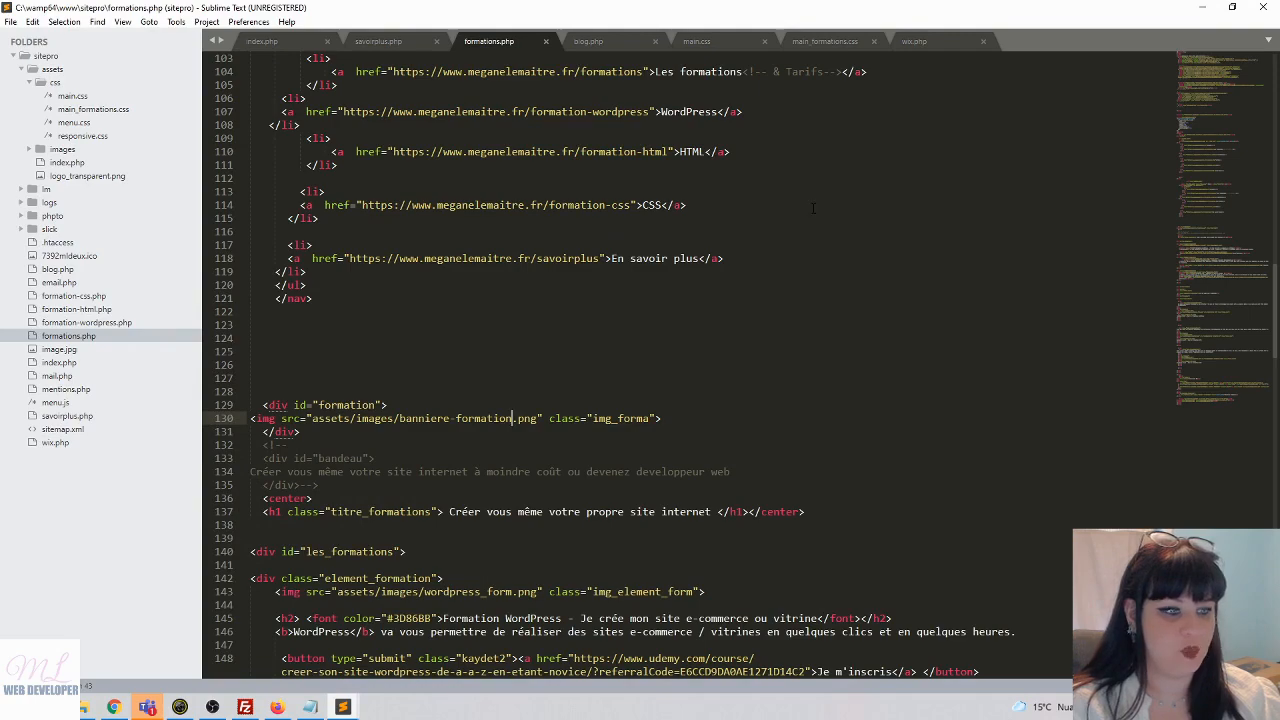
left_click(1263, 7)
left_click(343, 706)
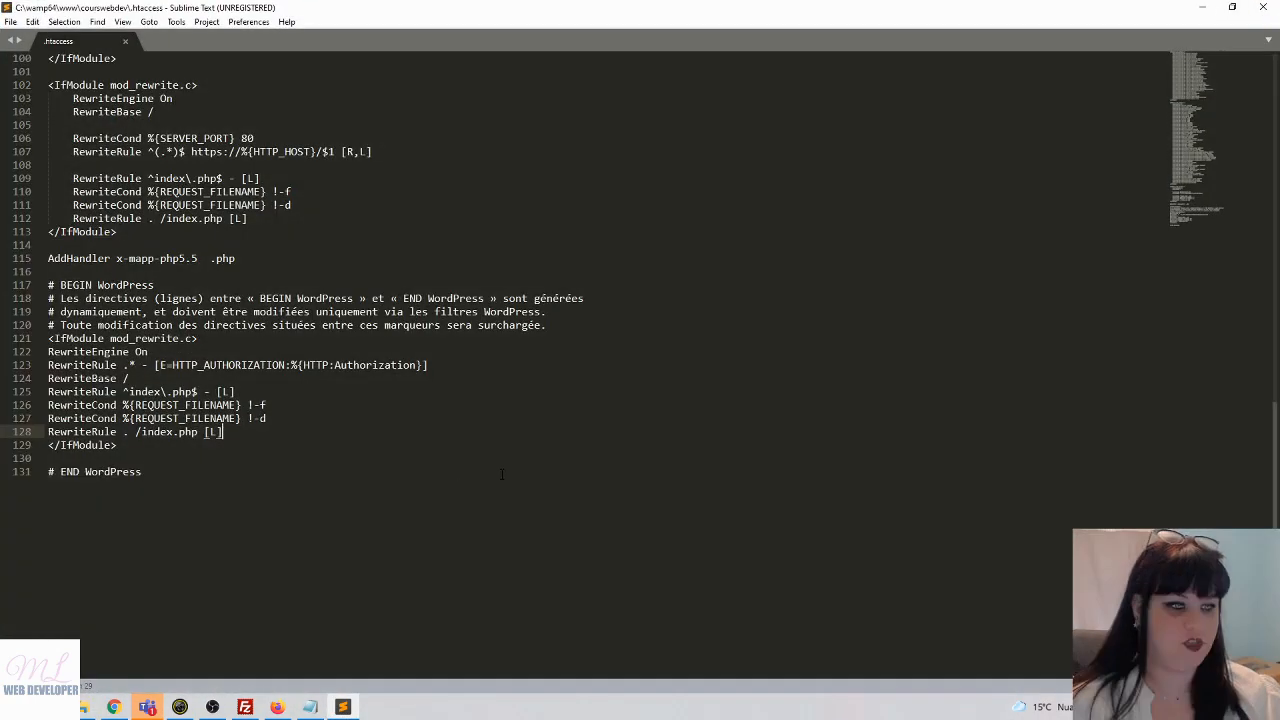
left_click(502, 474)
left_click(1263, 7)
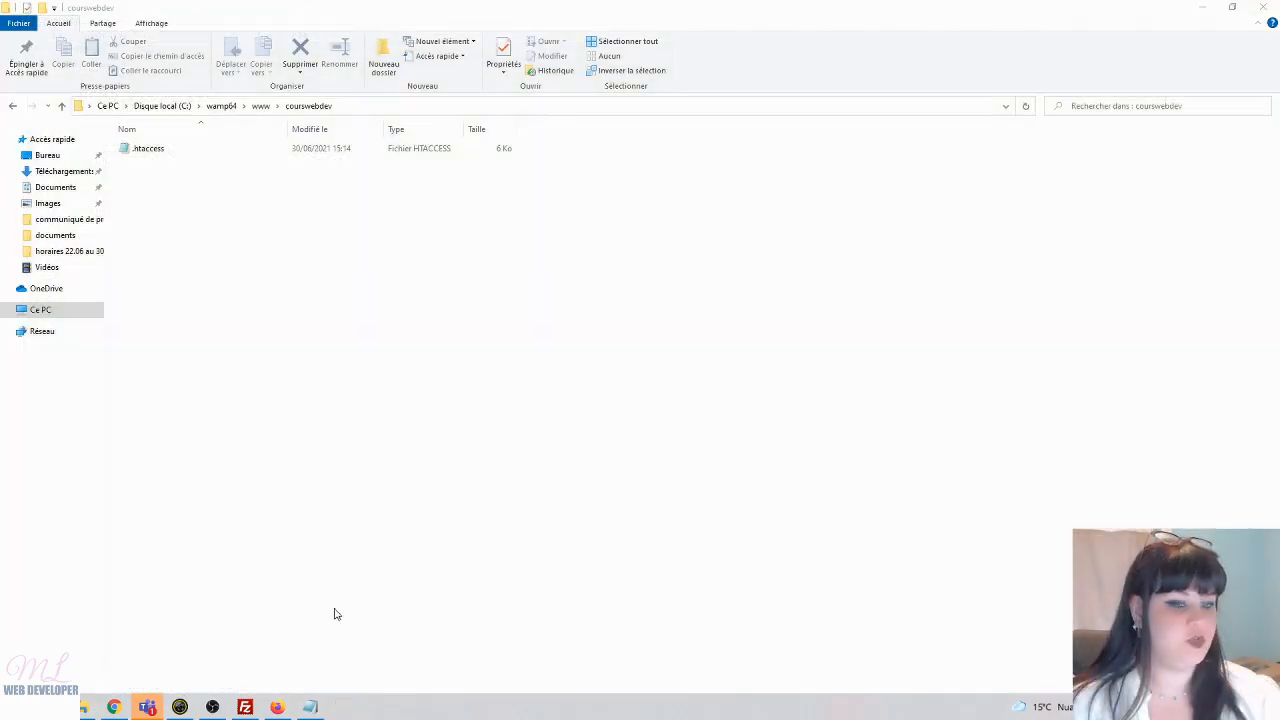
- Select the local .htaccess, drag it toward the server files, then close FileZilla
left_click(248, 710)
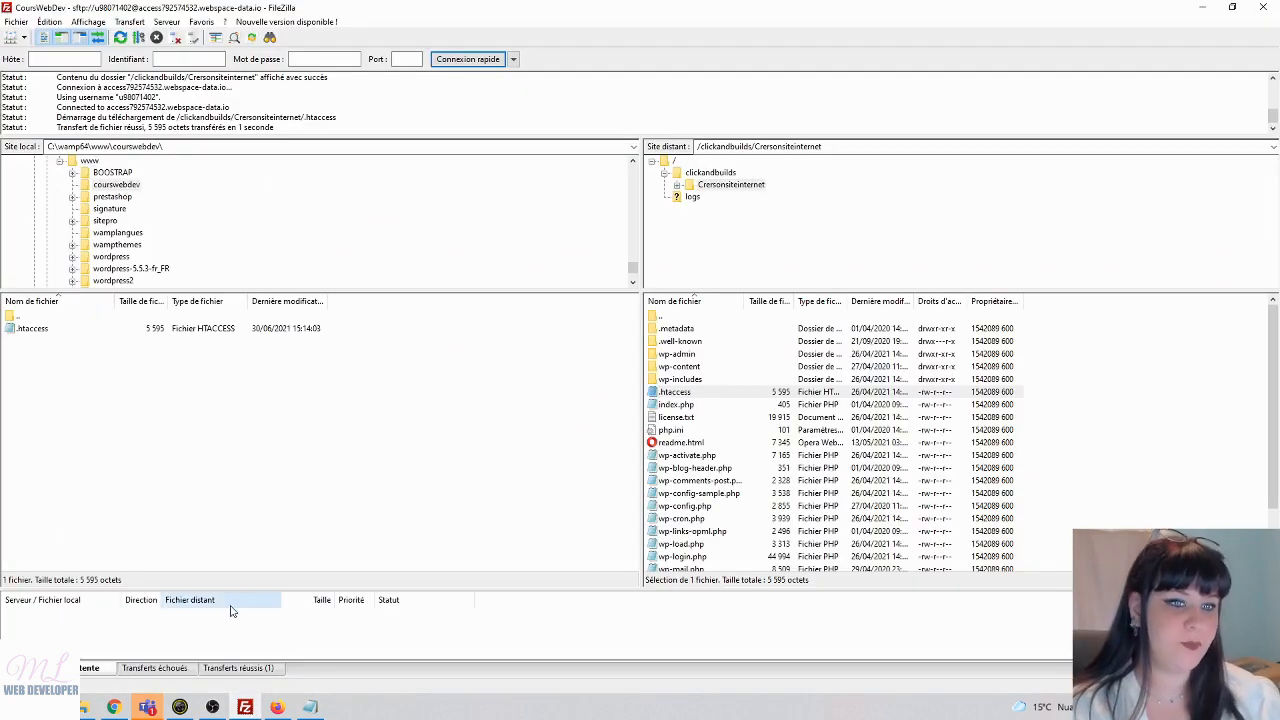
left_click(28, 329)
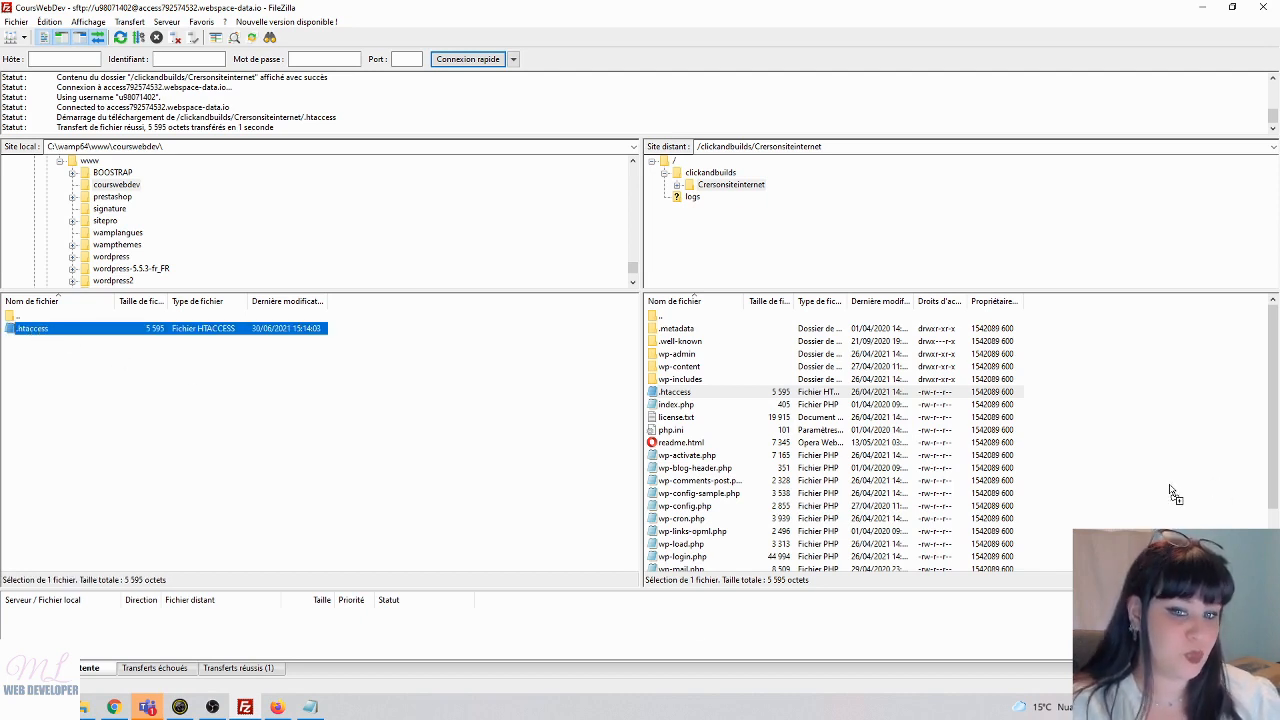
left_click_drag(726, 410, 1146, 493)
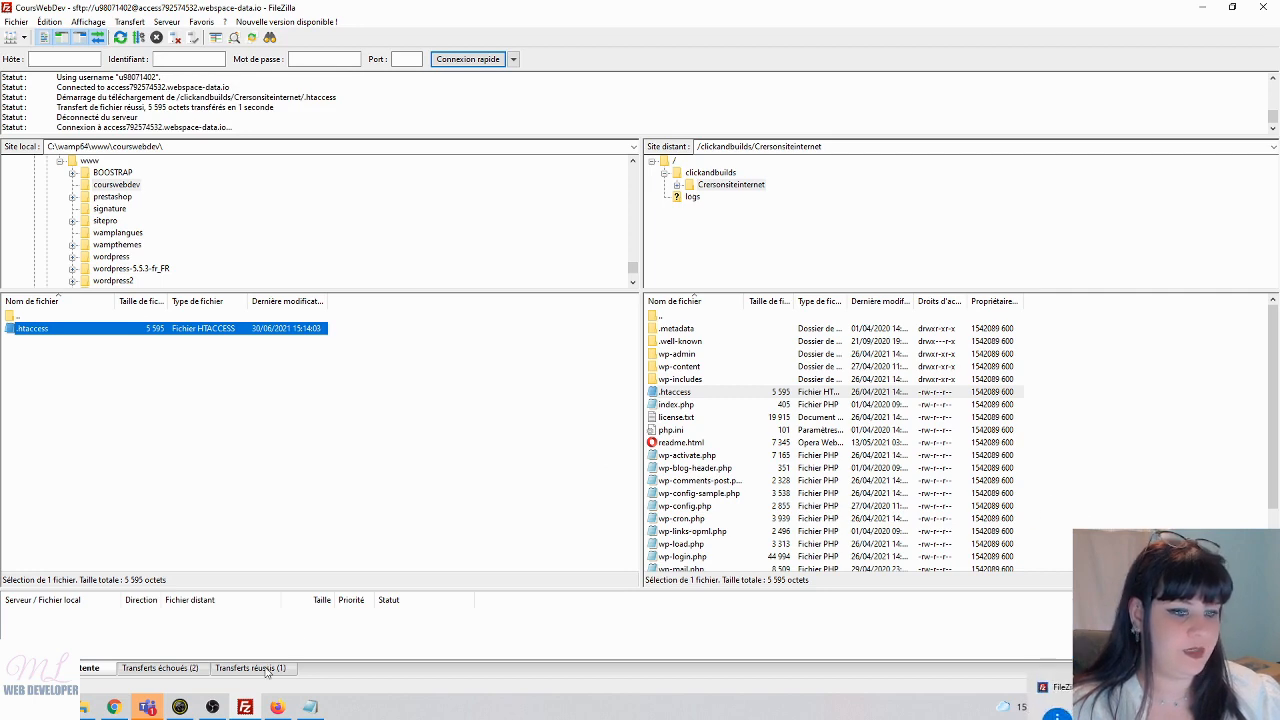
left_click(1272, 6)
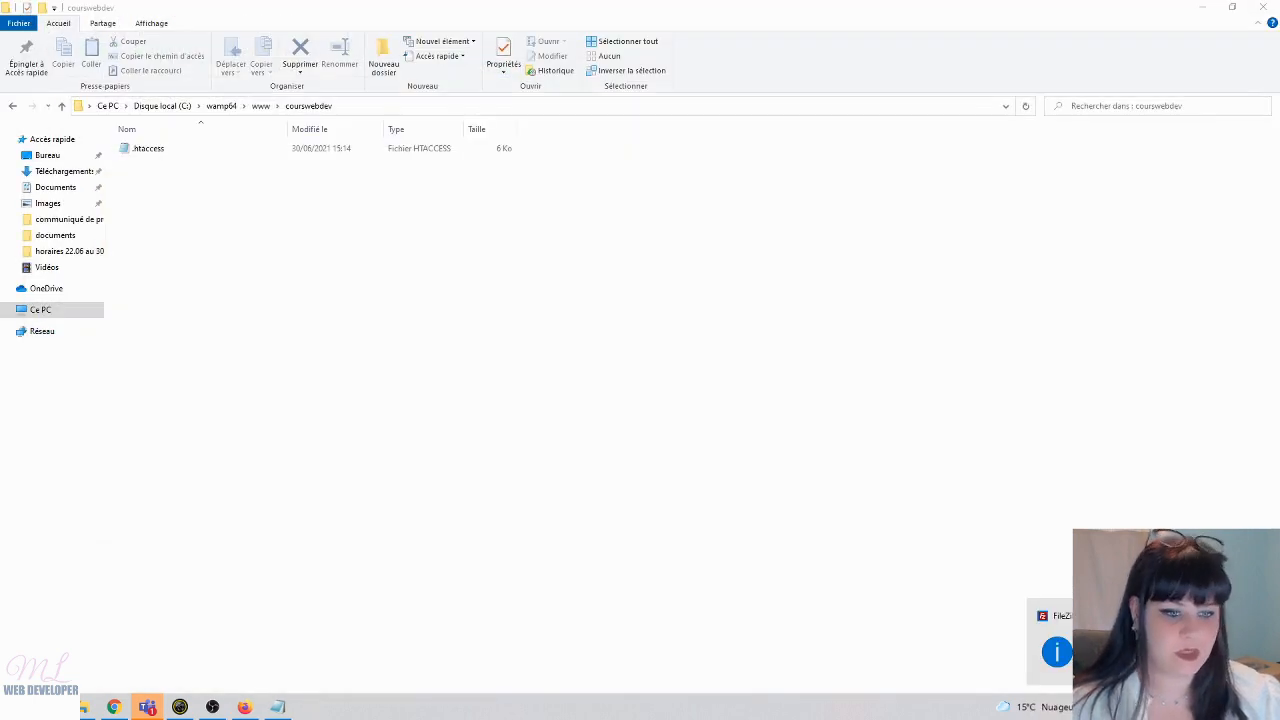
- Relaunch FileZilla, connect to CoursWebDev accepting the host key, and open clickandbuilds/Crersonsiteinternet
key("super")
type("fil")
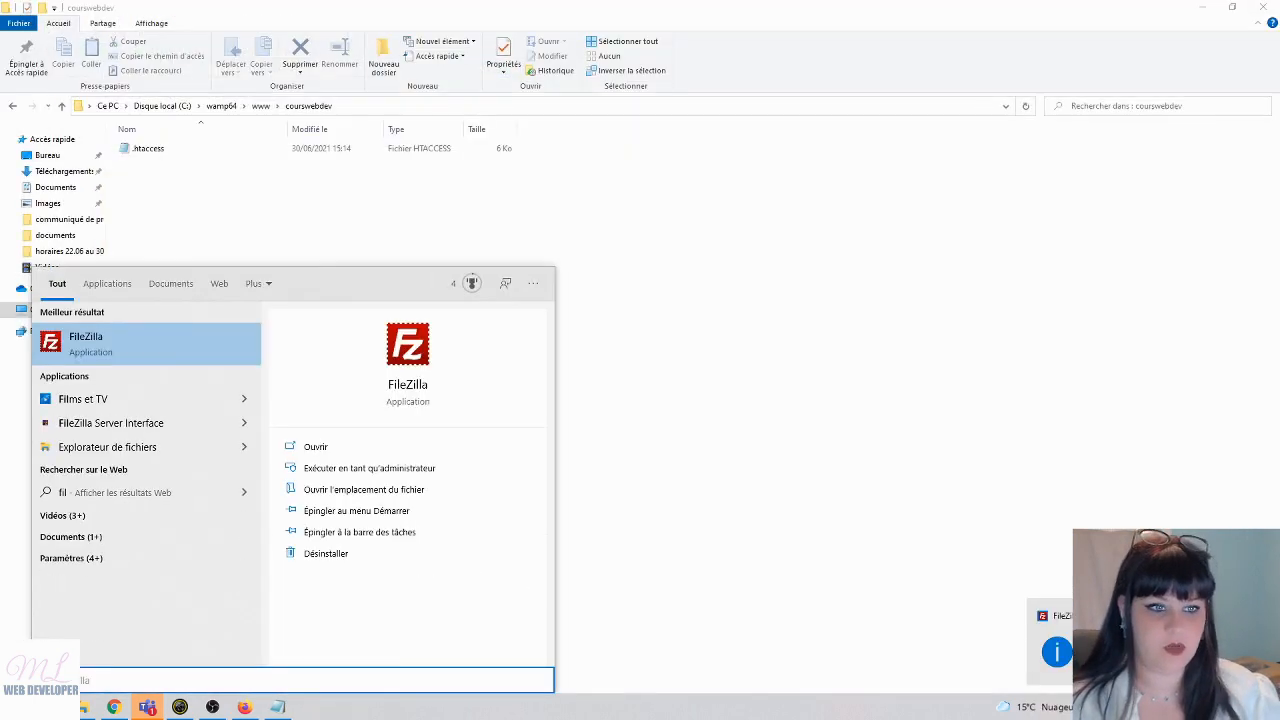
key("Return")
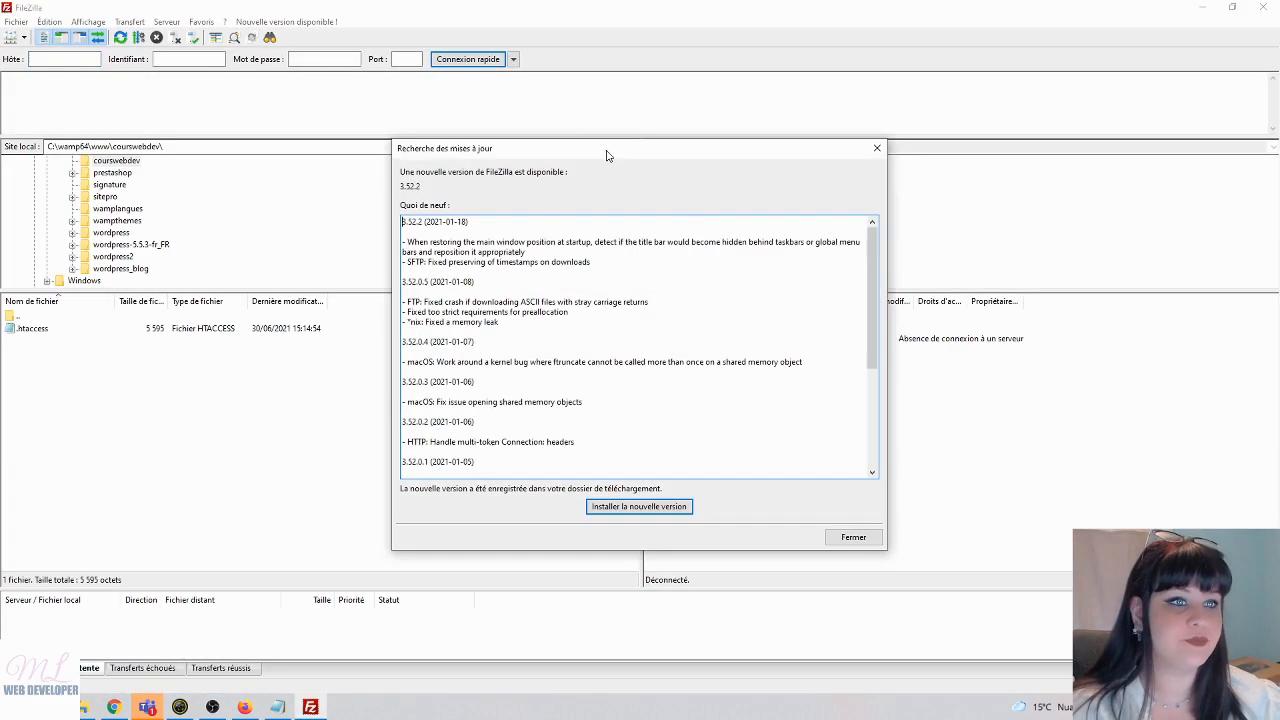
left_click(877, 148)
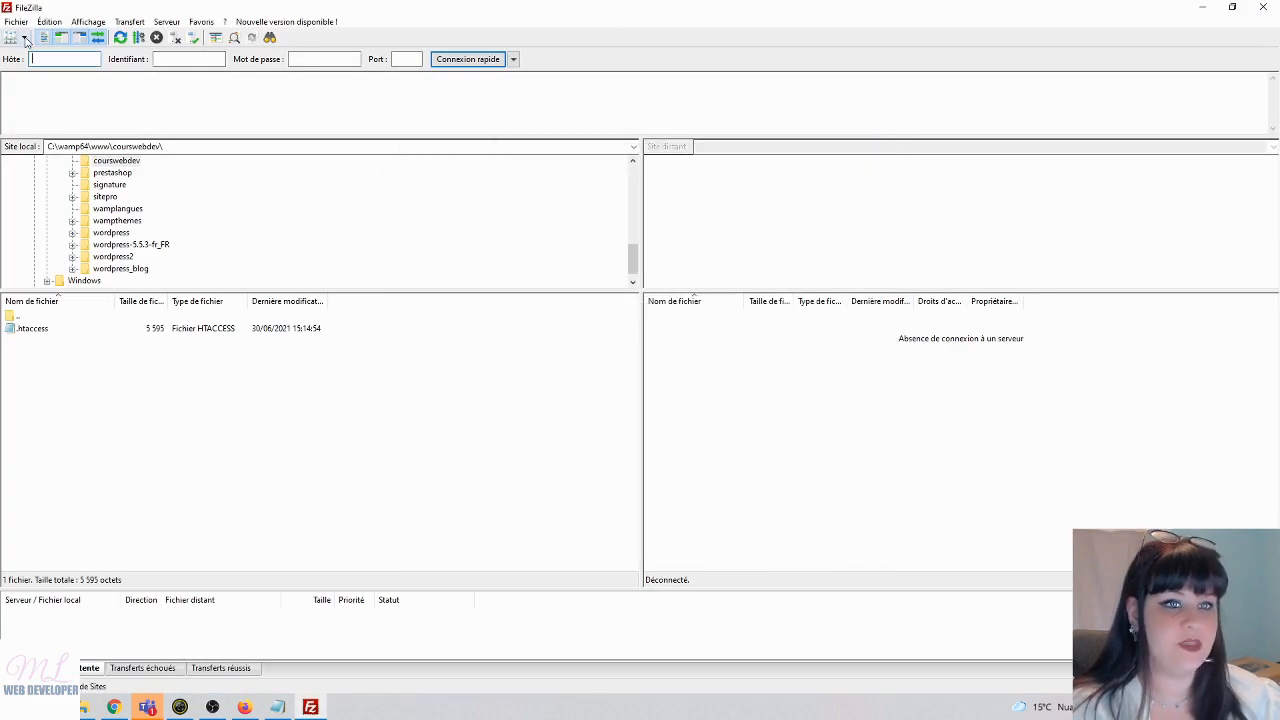
left_click(24, 37)
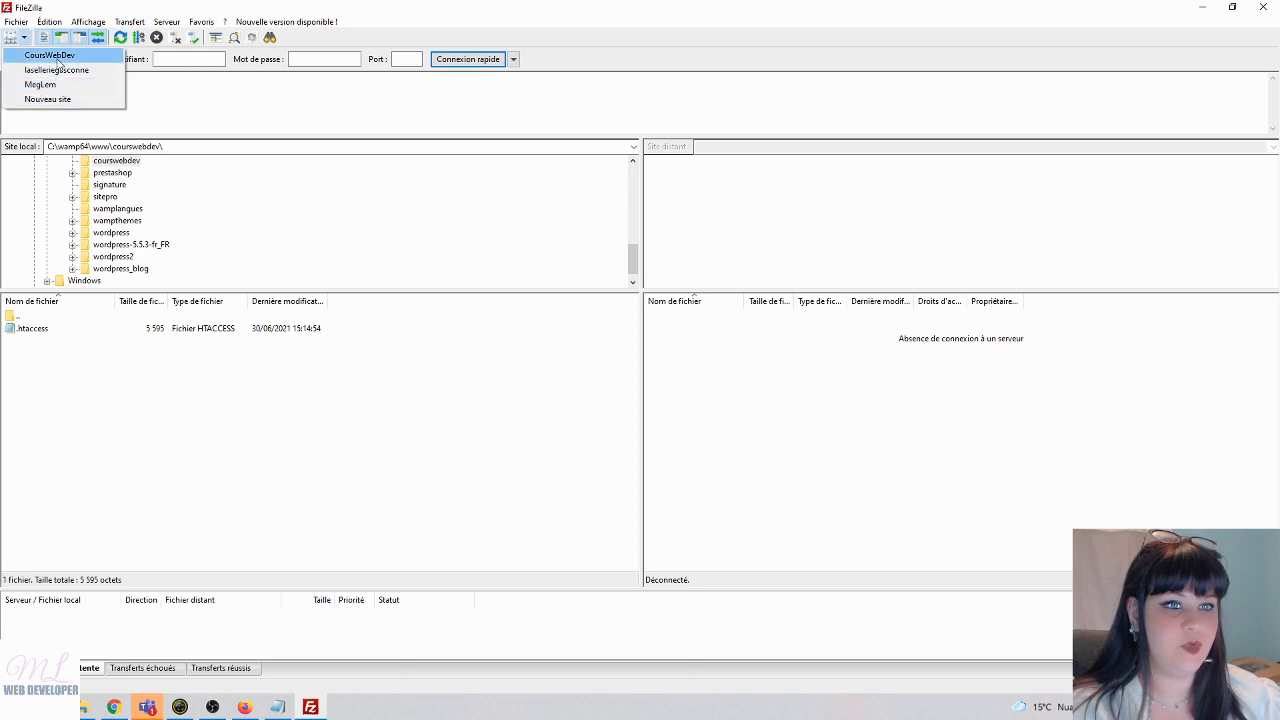
left_click(45, 55)
left_click(736, 412)
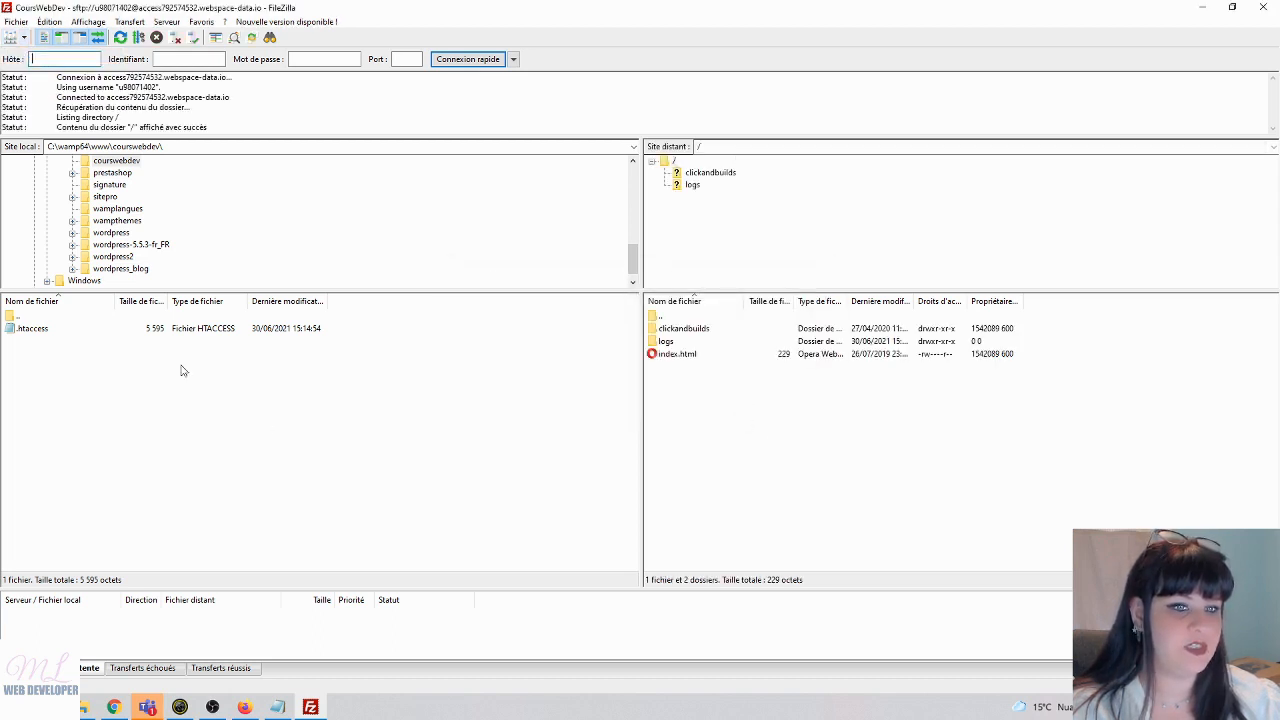
double_click(680, 329)
double_click(683, 330)
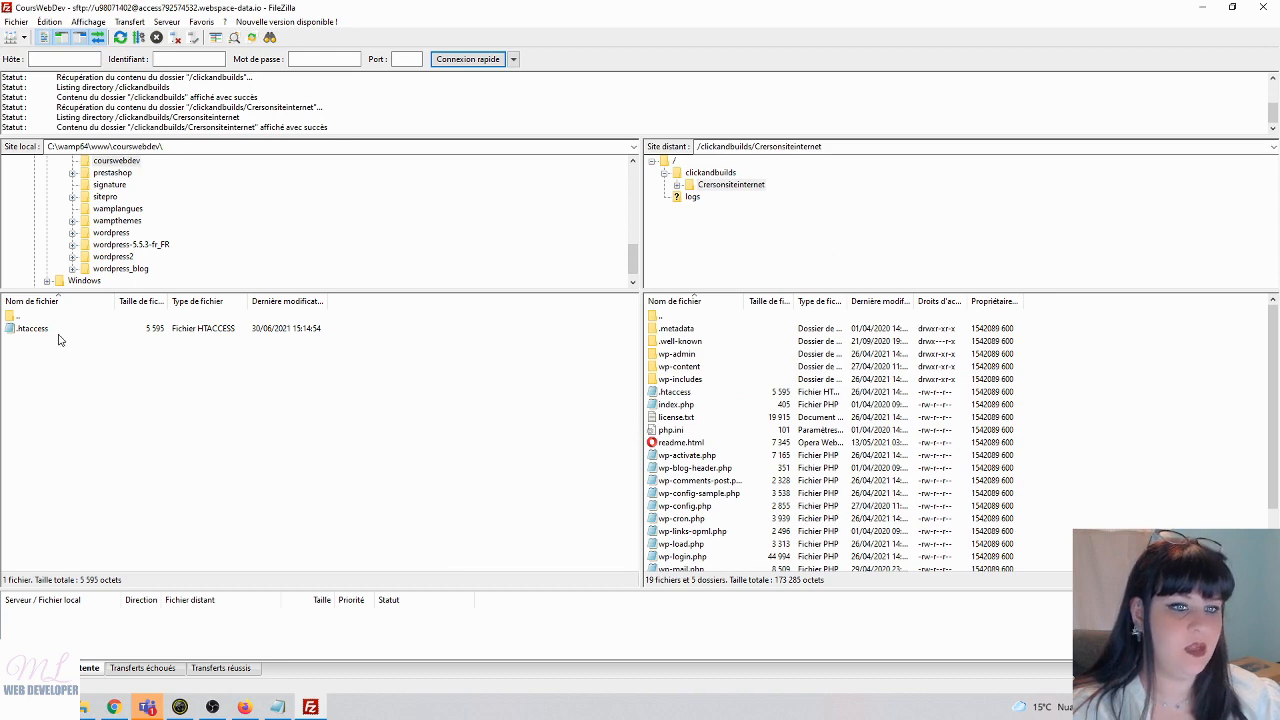
- Upload the local .htaccess to Crersonsiteinternet, replacing the server's copy, and minimise FileZilla
left_click_drag(16, 329, 169, 346)
left_click_drag(1175, 508, 1172, 510)
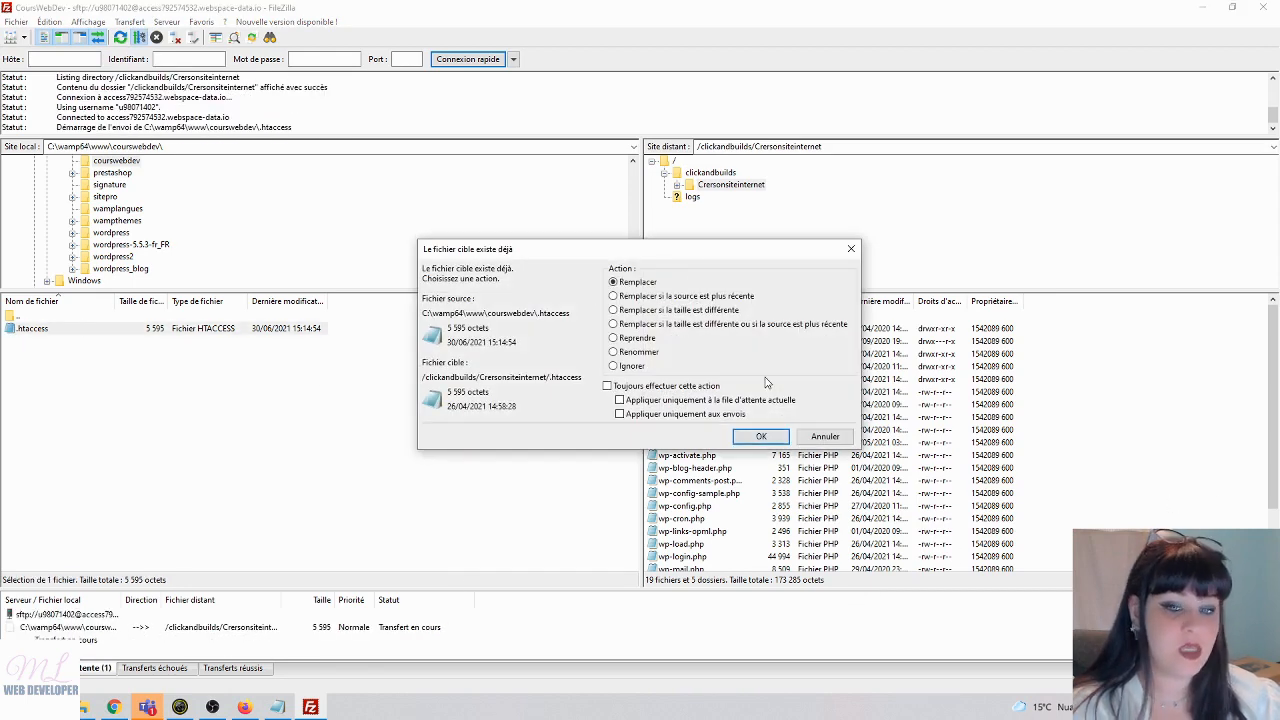
left_click(753, 440)
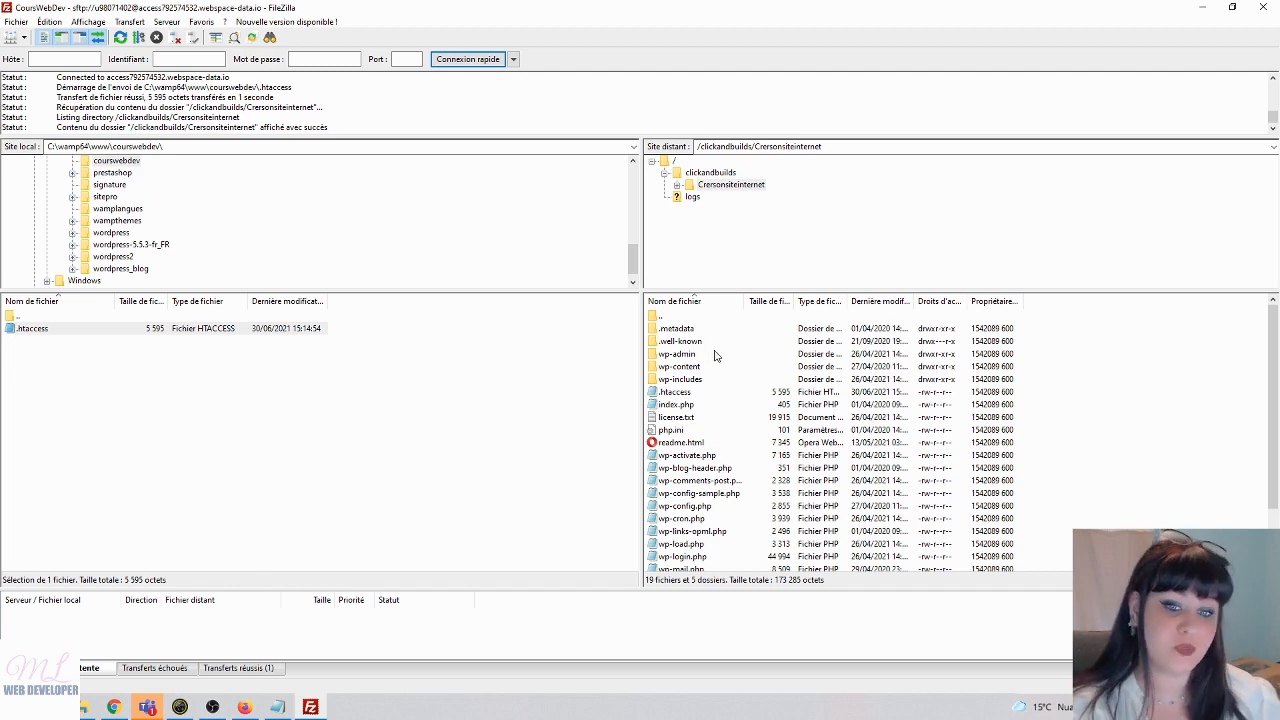
scroll(1060, 463, "down", 2)
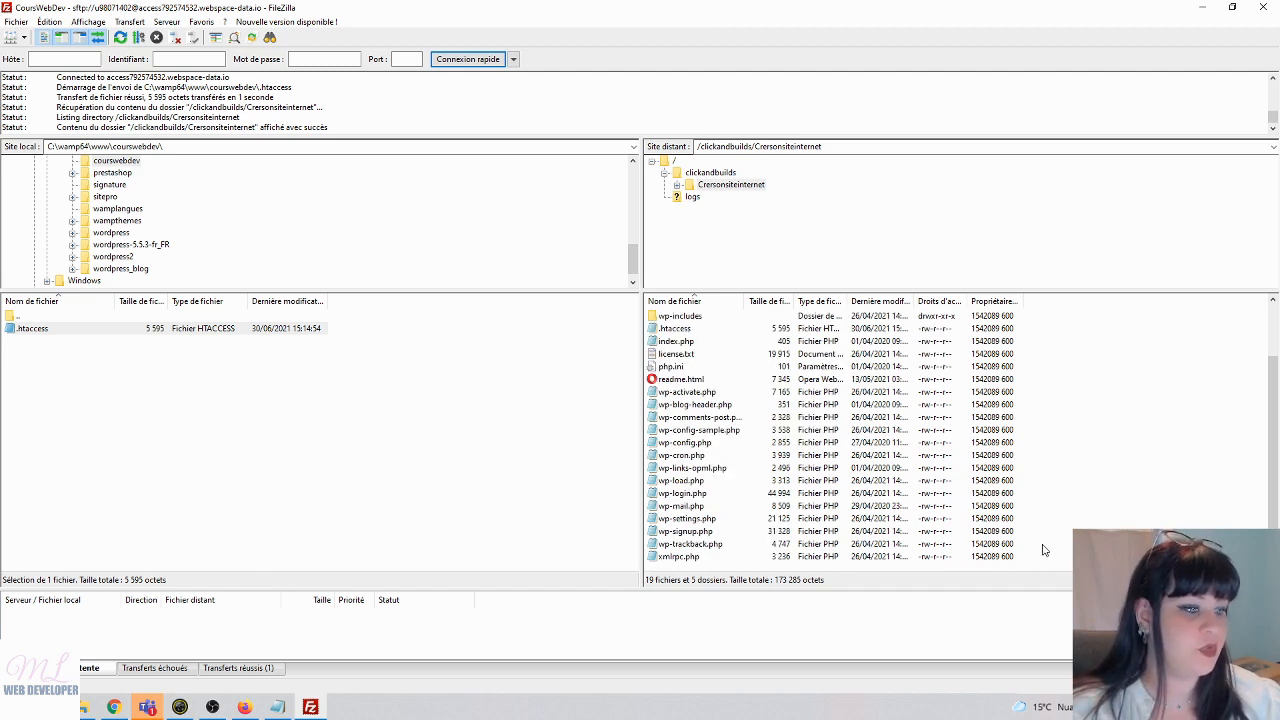
scroll(1052, 407, "up", 2)
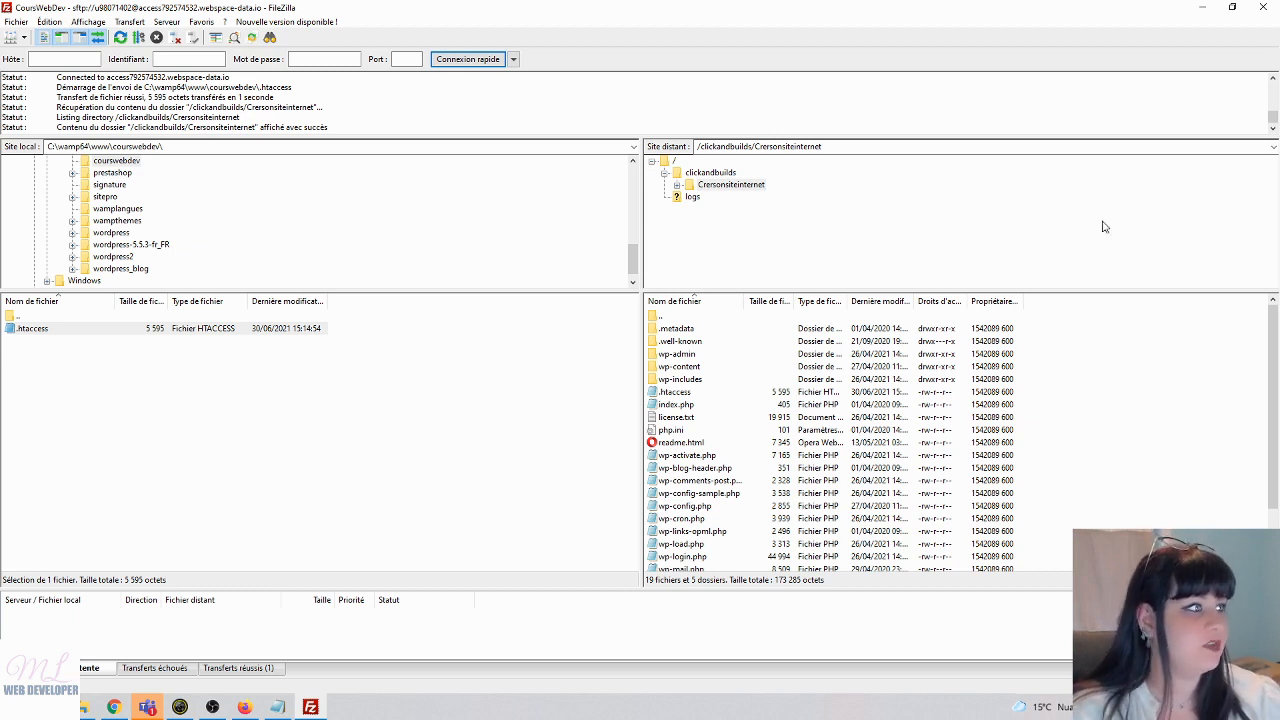
left_click(1205, 7)
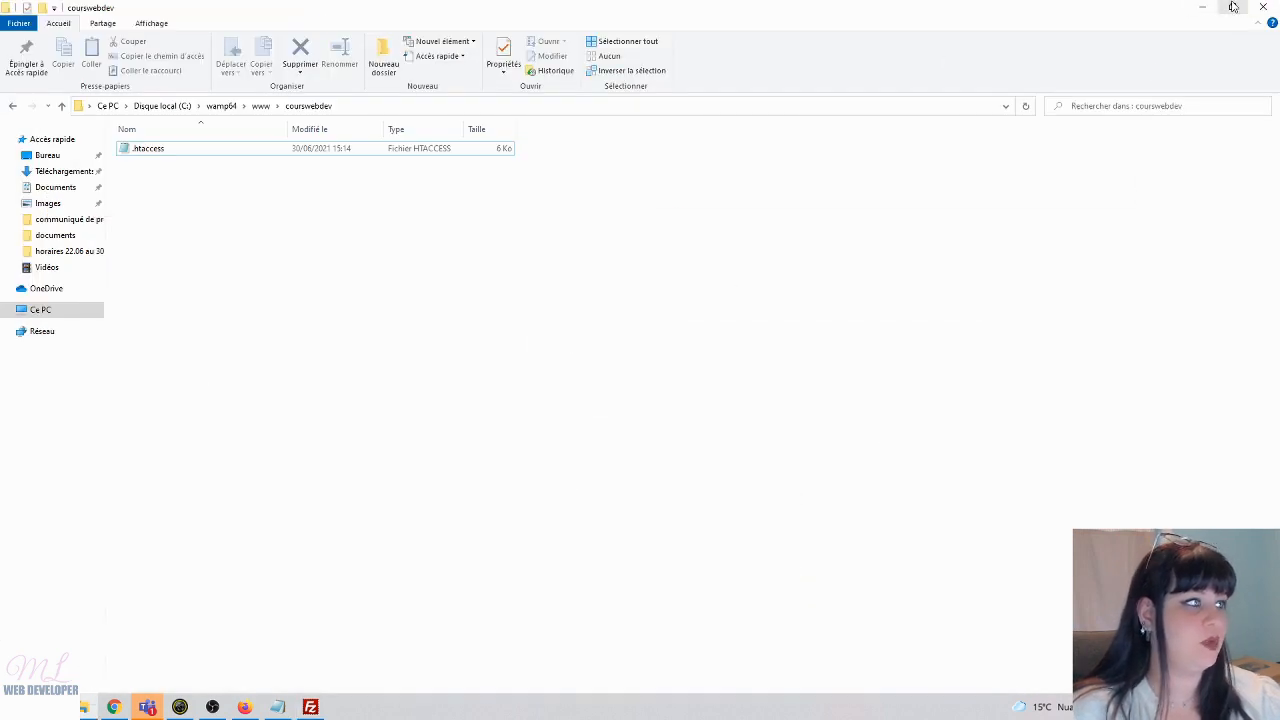
- Load the live site in maximised Chrome via 'meg', showing 'Créez un site internet à votre image'
left_click(1208, 8)
left_click(594, 5)
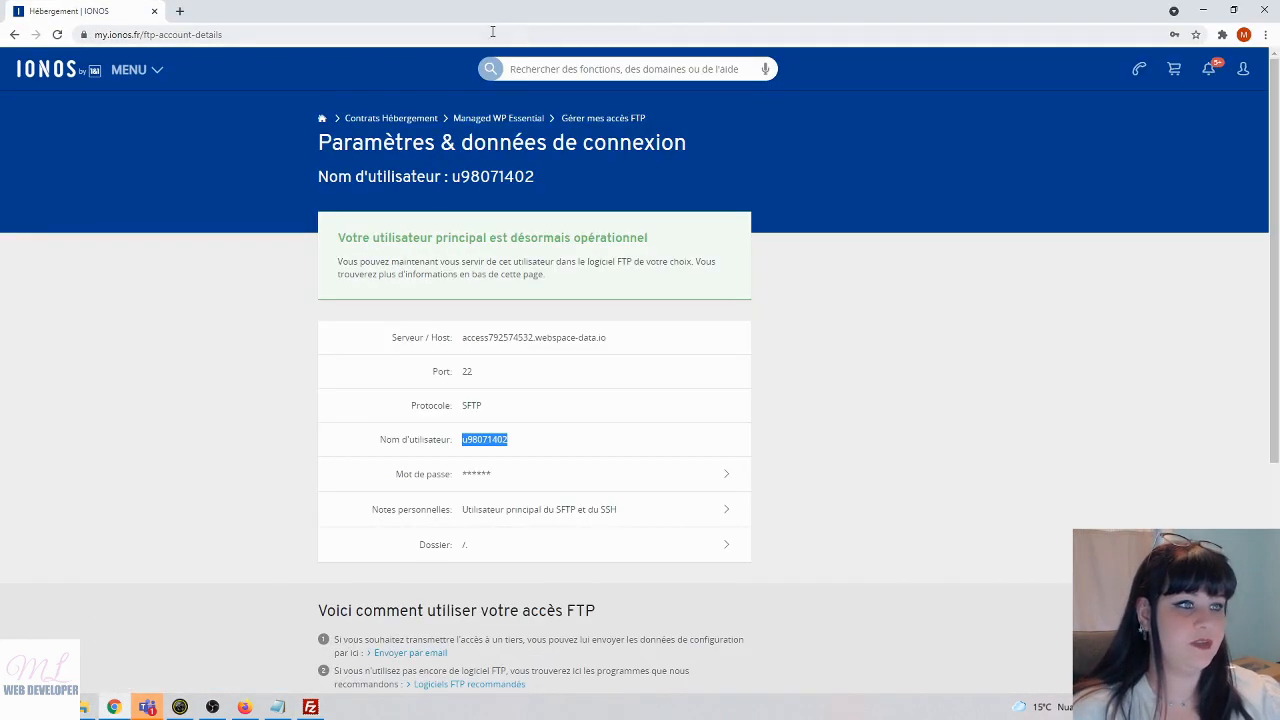
left_click(538, 33)
type("meg")
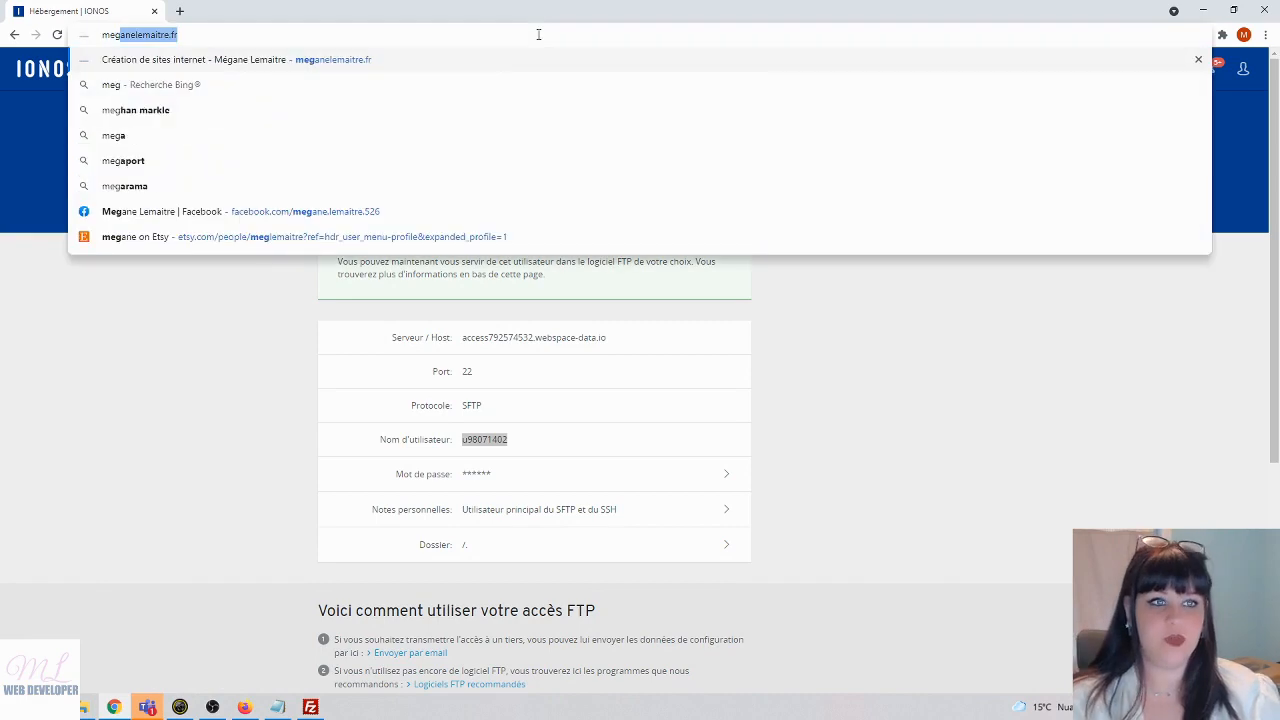
key("Return")
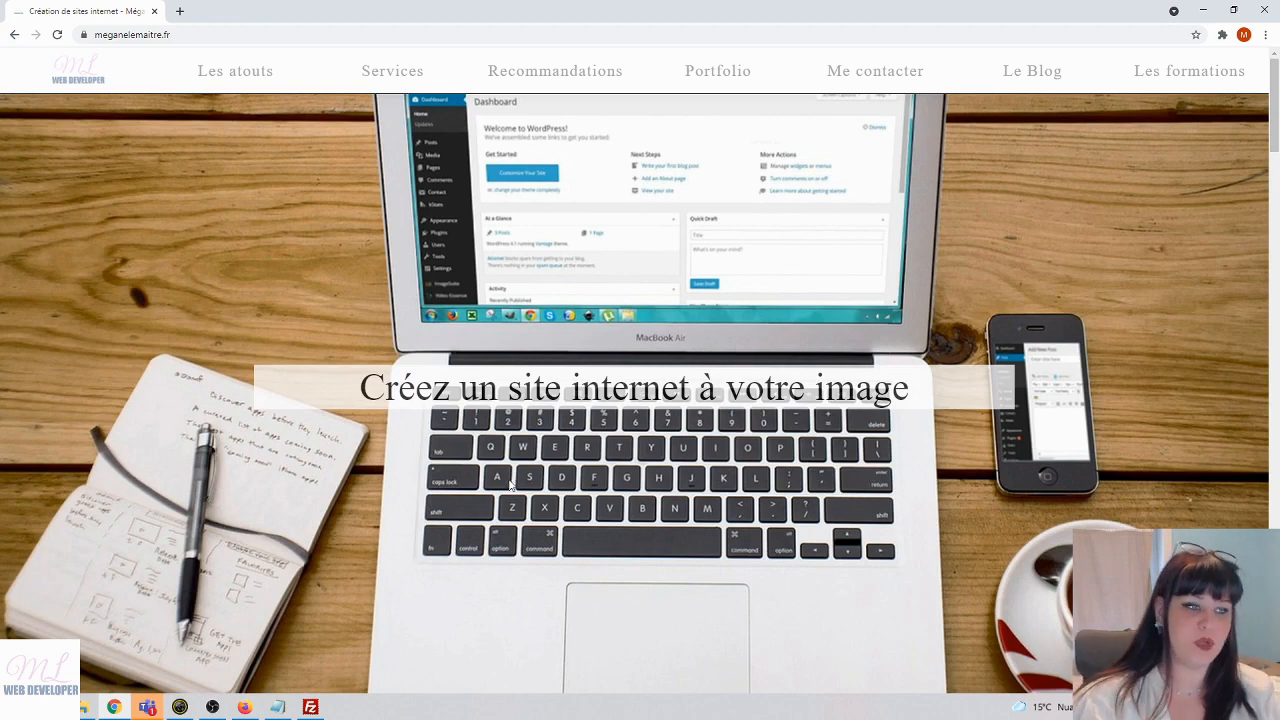
left_click(310, 707)
- Connect to the saved MegLem site in a new tab, accepting its host key
left_click(23, 38)
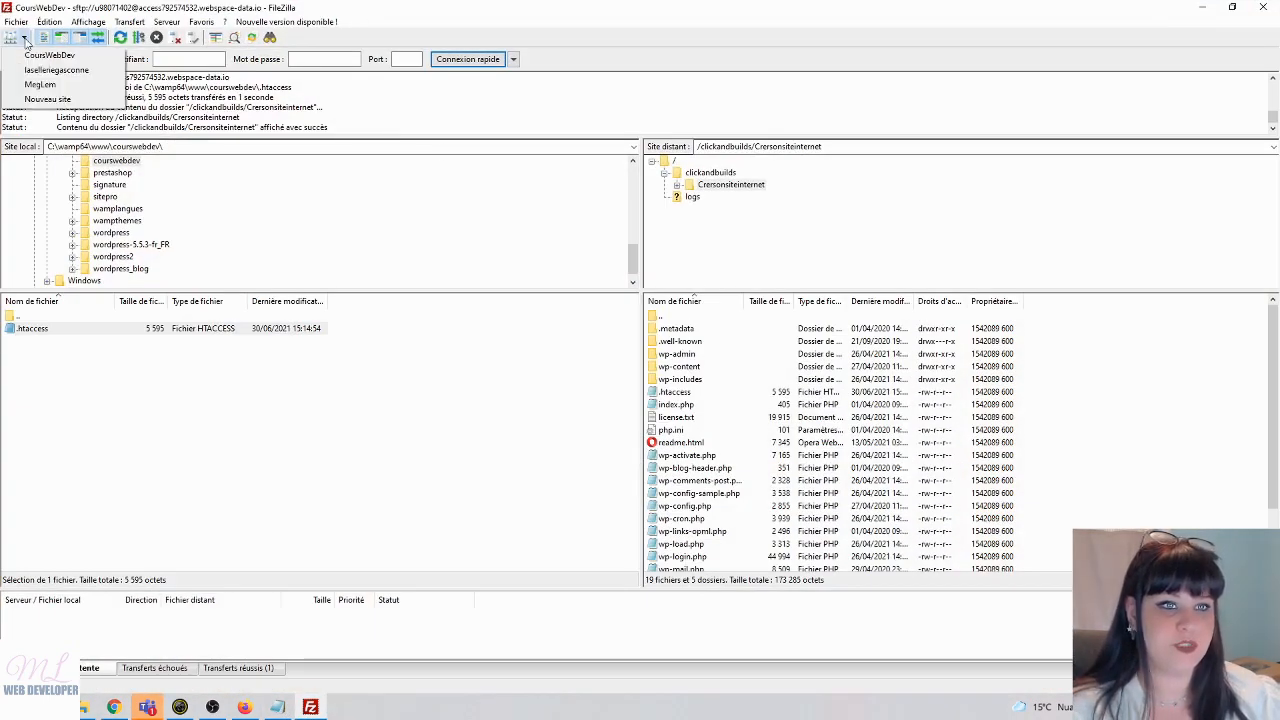
left_click(37, 88)
left_click(692, 384)
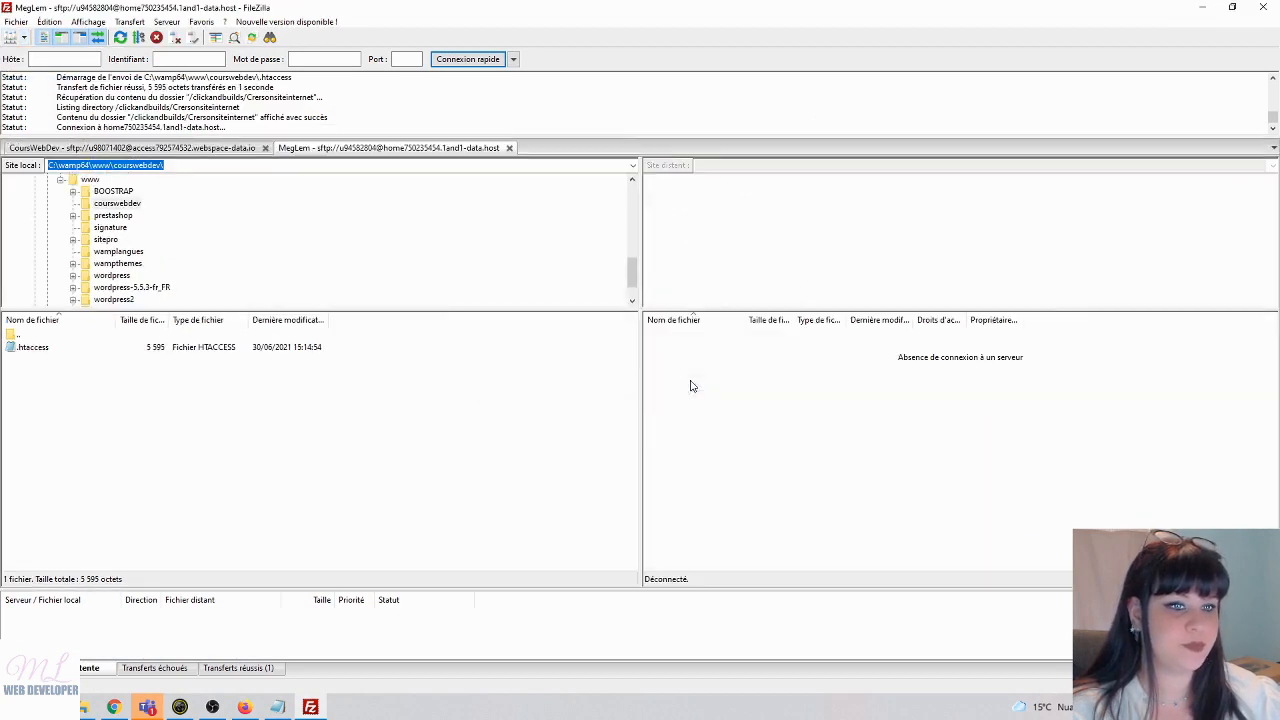
left_click(734, 414)
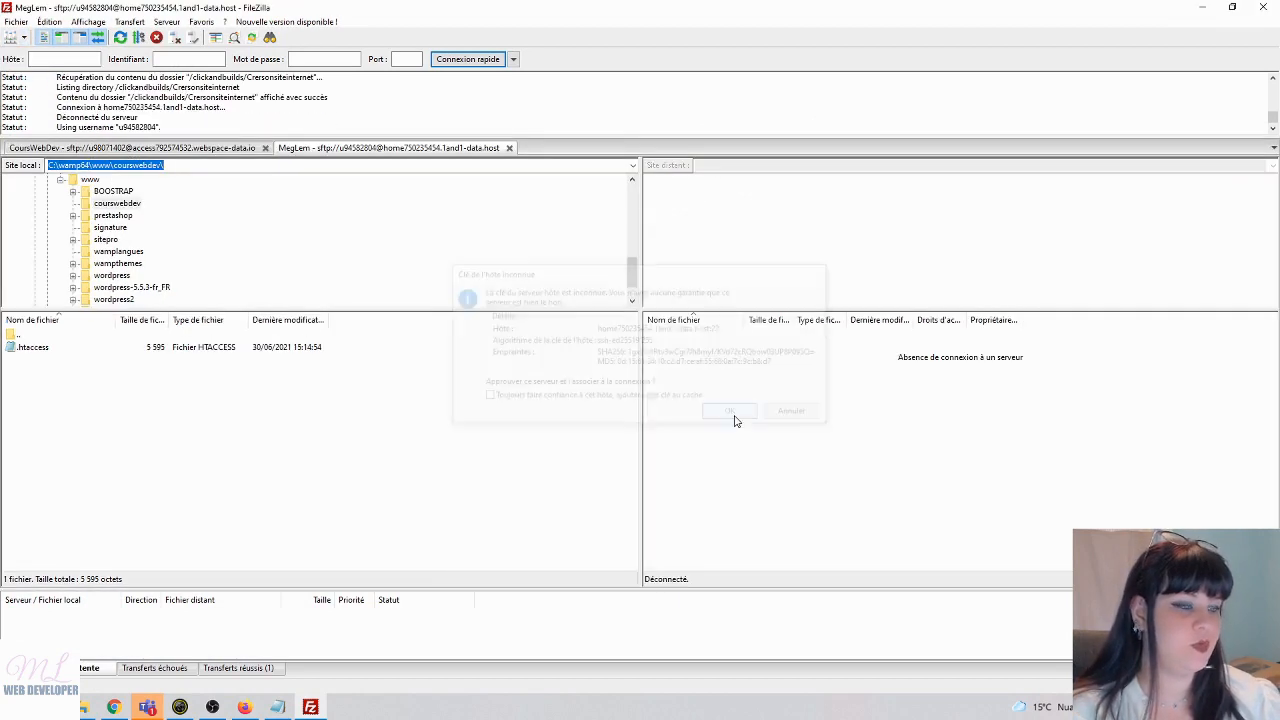
- Download the server's index.php (26 799 bytes) into local sitepro, overwriting the local copy
left_click(106, 240)
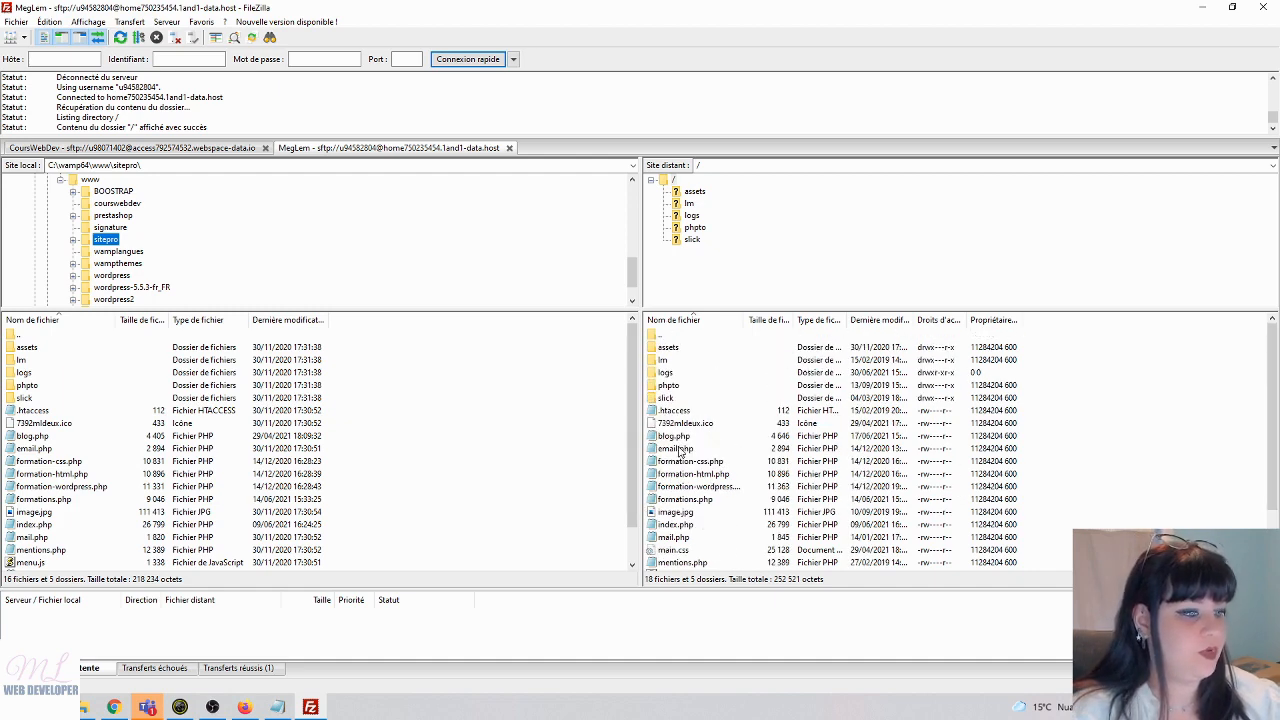
scroll(698, 520, "down", 2)
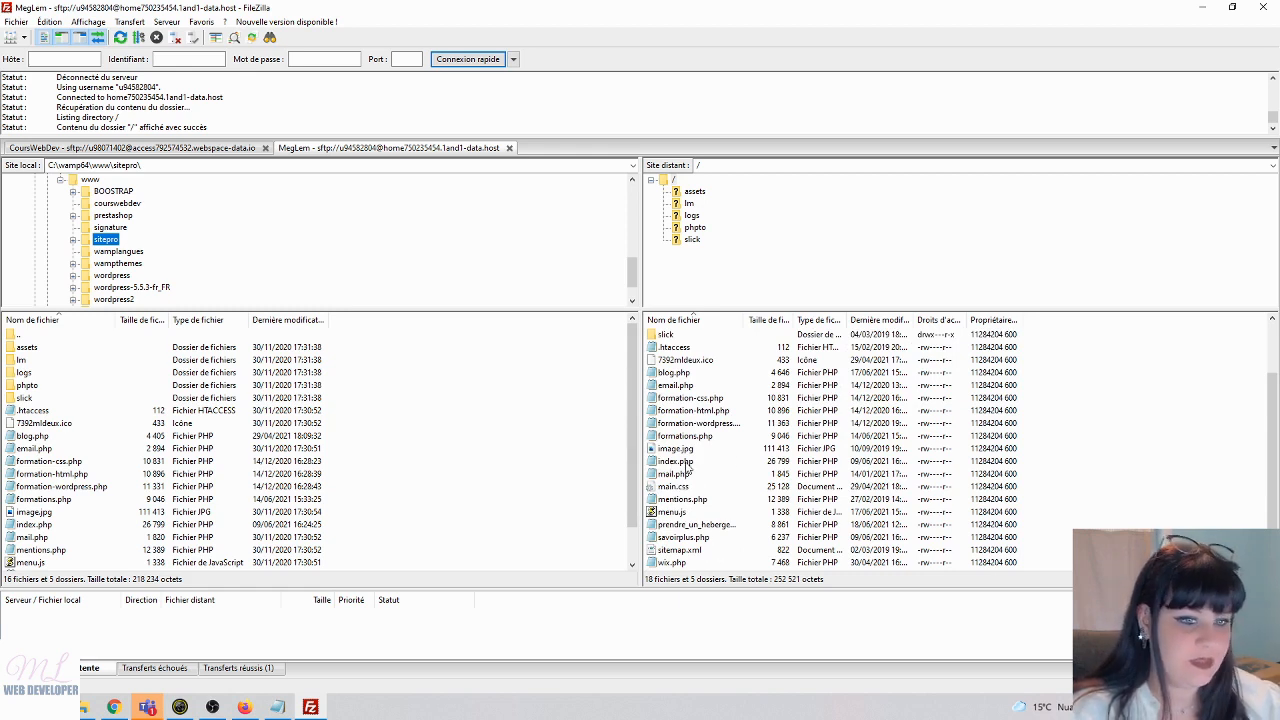
left_click_drag(688, 468, 500, 506)
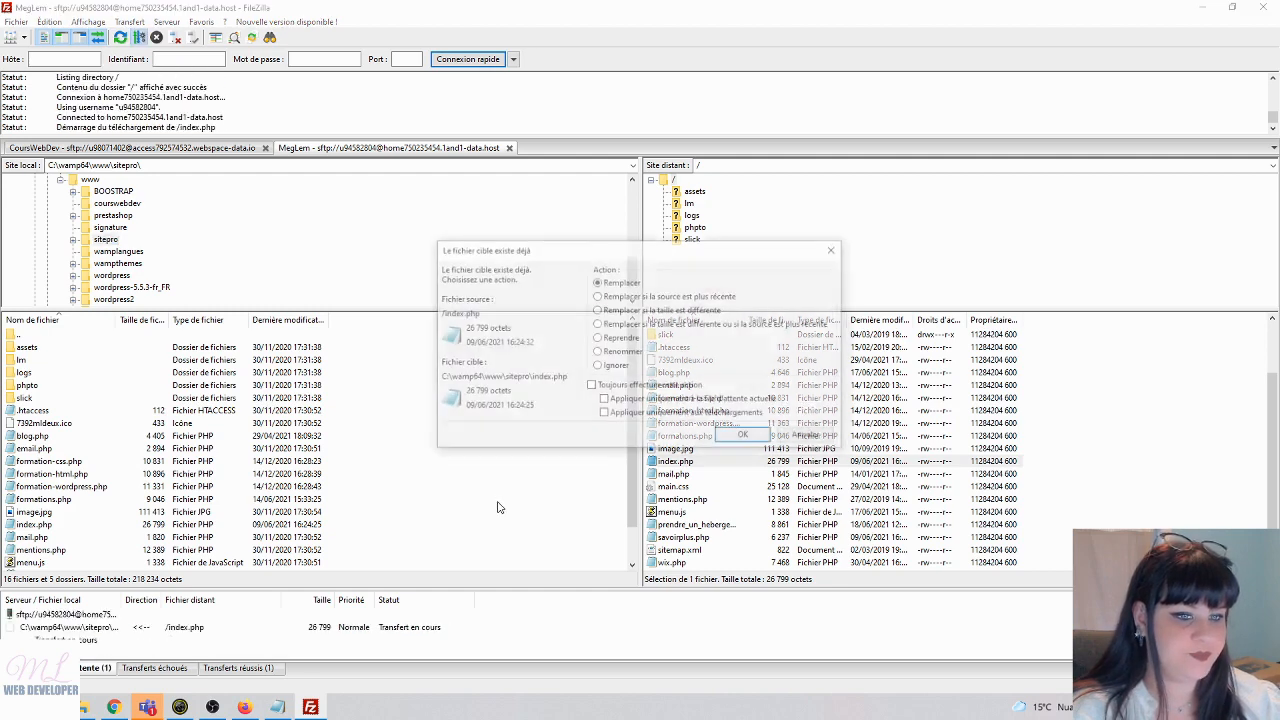
left_click(742, 434)
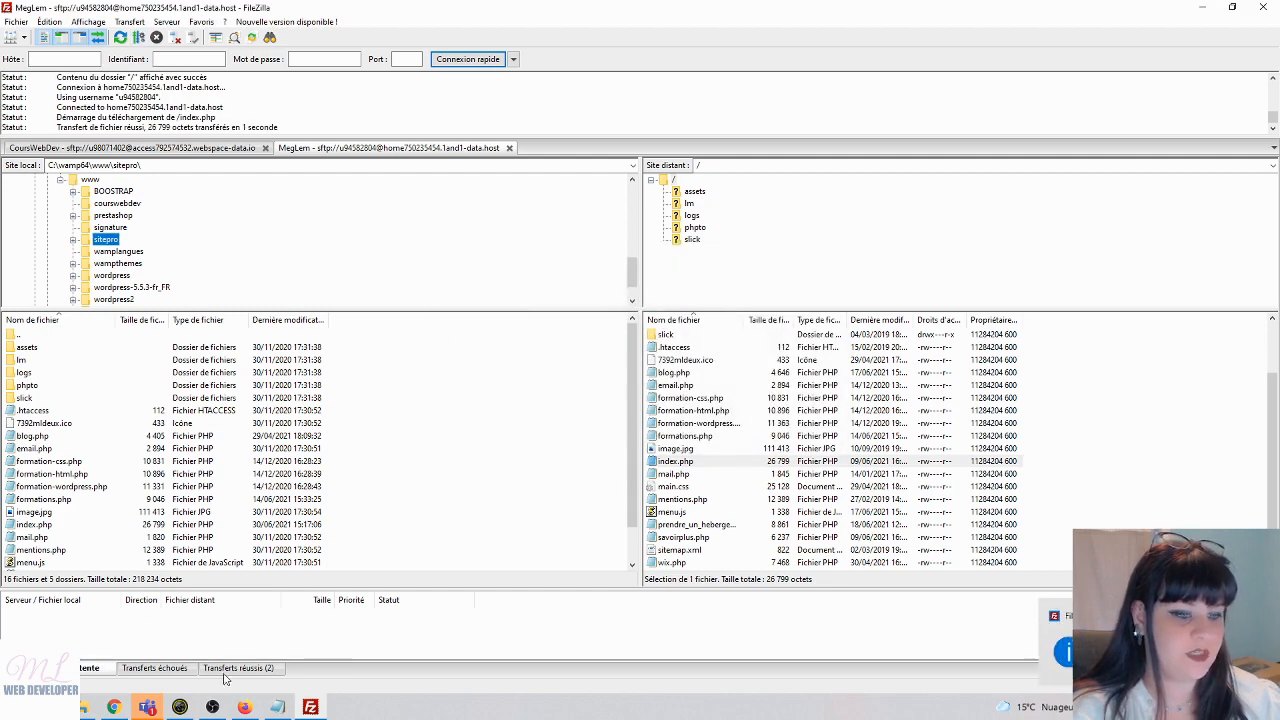
key("super")
- Launch Sublime Text 3, dismiss the update notice, and open a maximised new window
type("su")
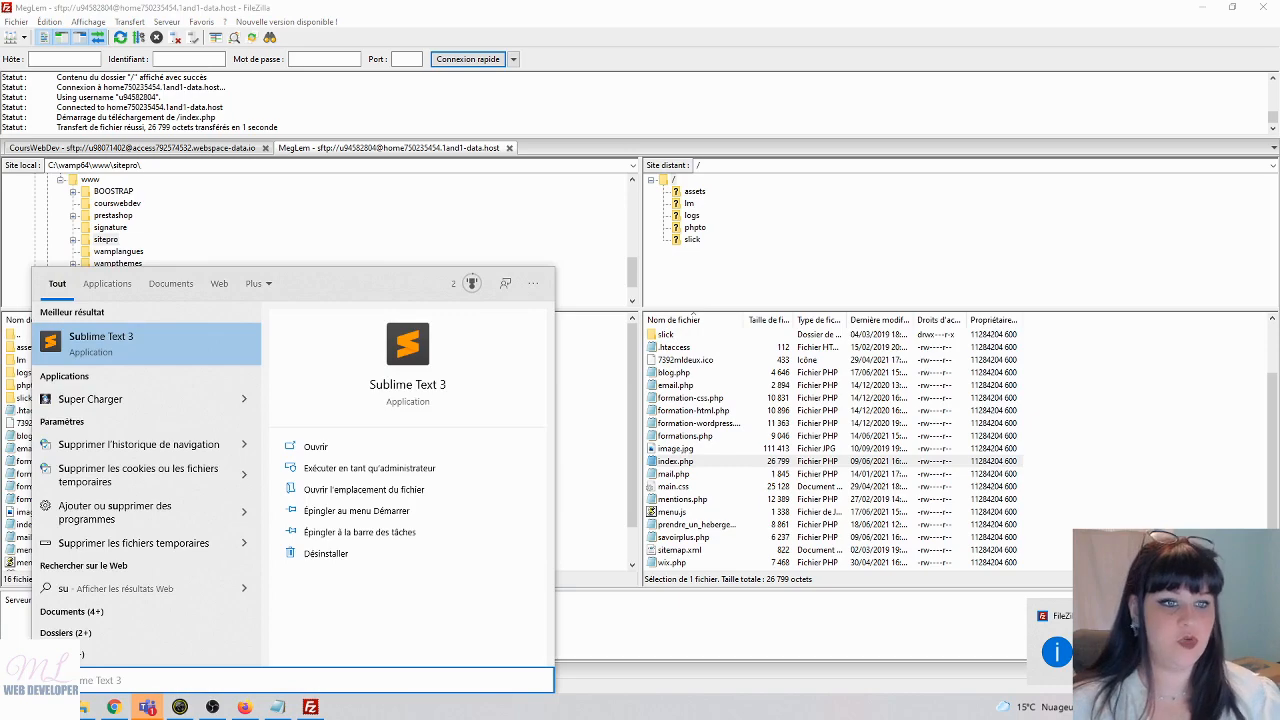
key("Return")
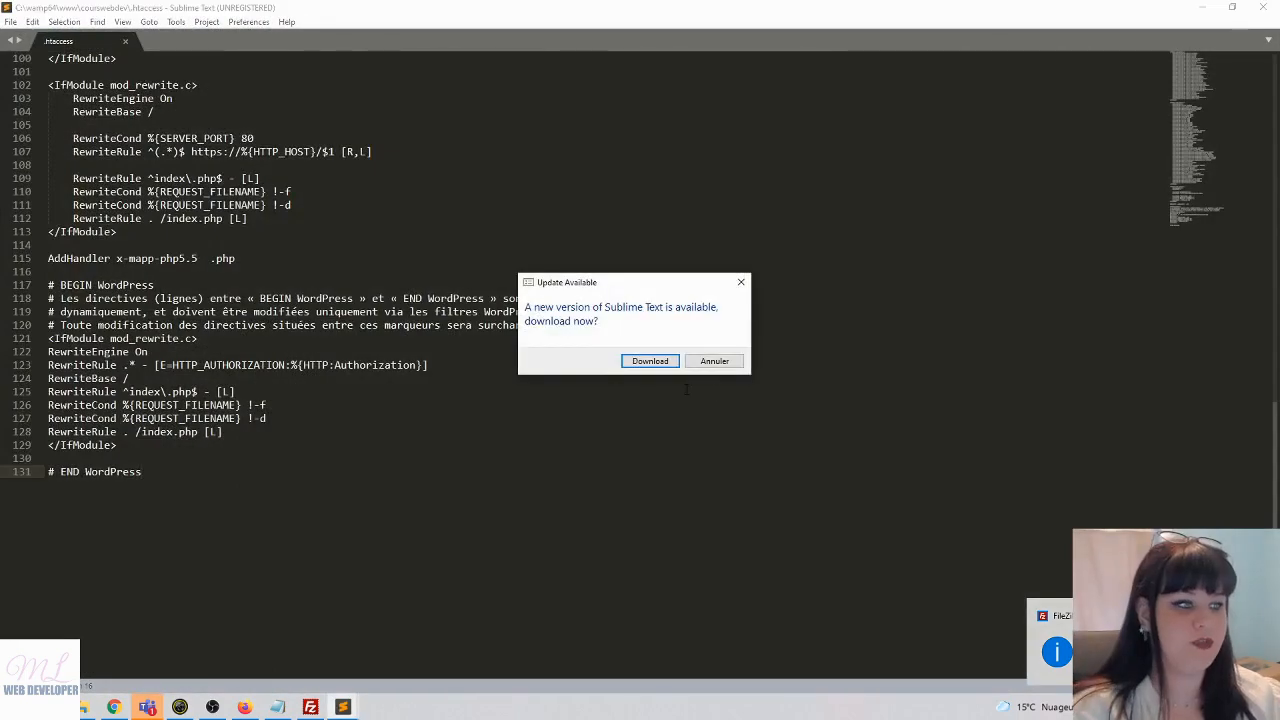
left_click(742, 283)
left_click(10, 21)
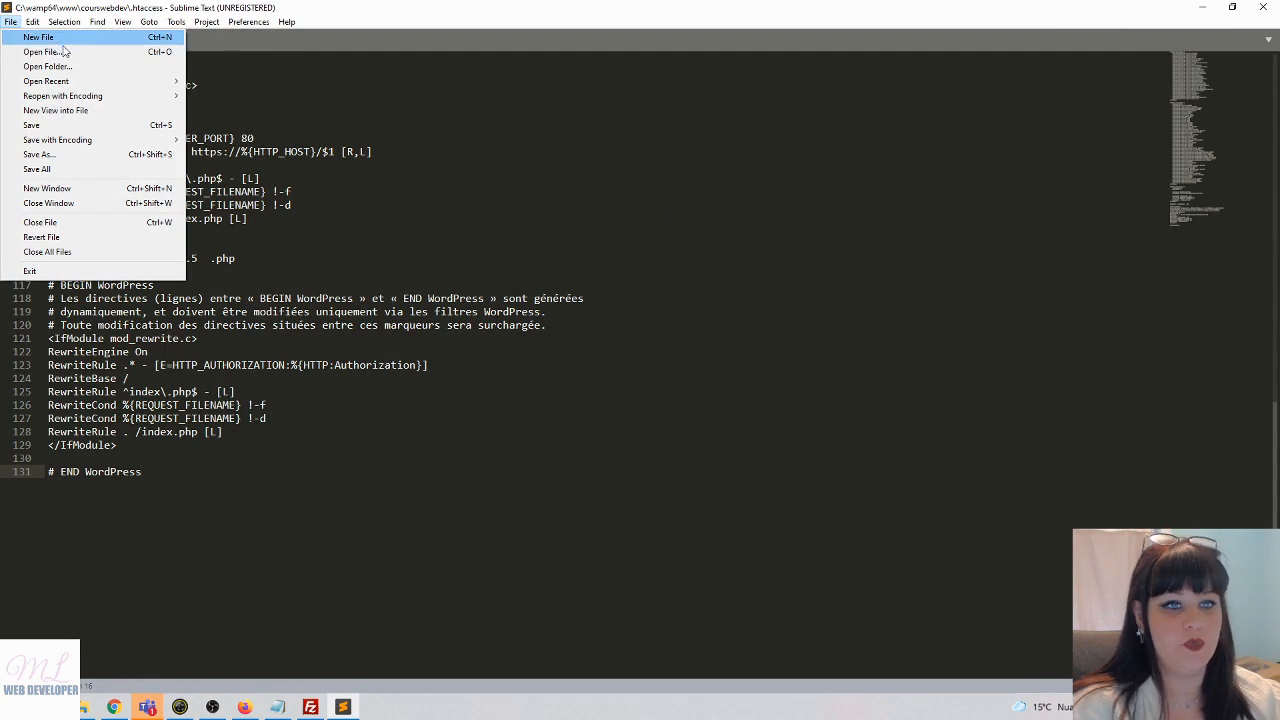
left_click(100, 188)
left_click(524, 148)
- Open the www\sitepro folder as the project in the sidebar
left_click(10, 21)
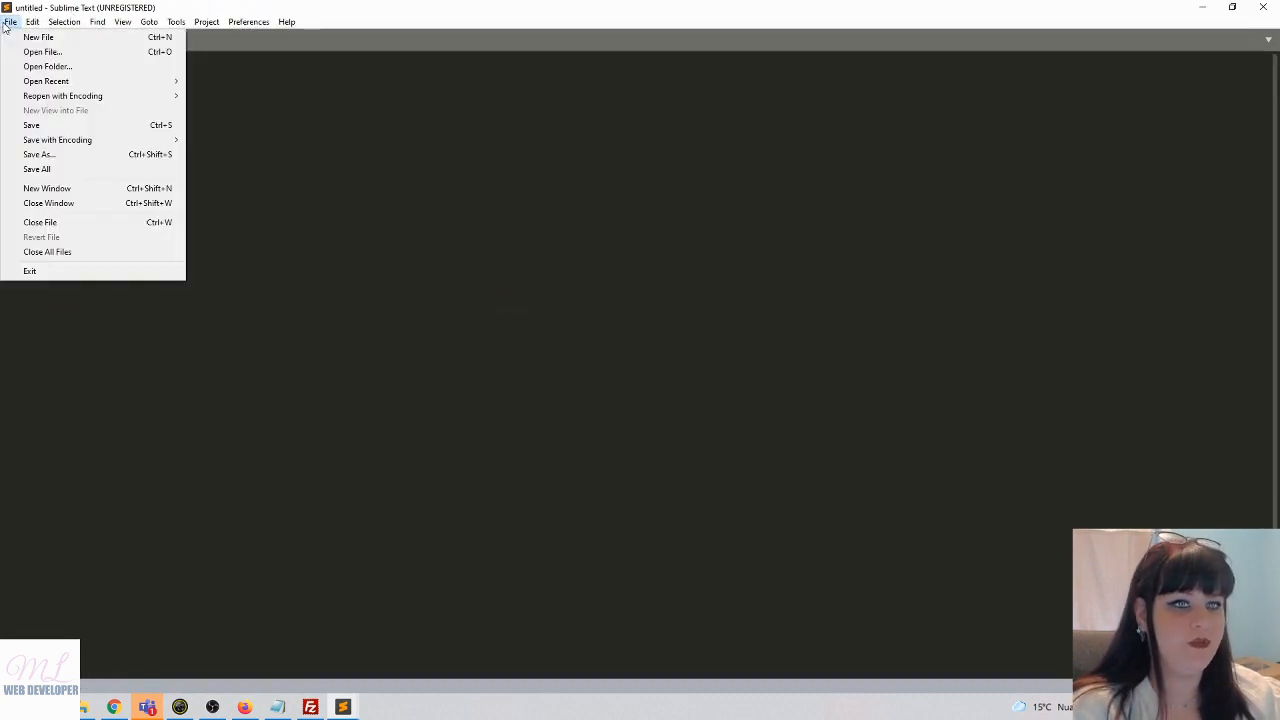
left_click(60, 66)
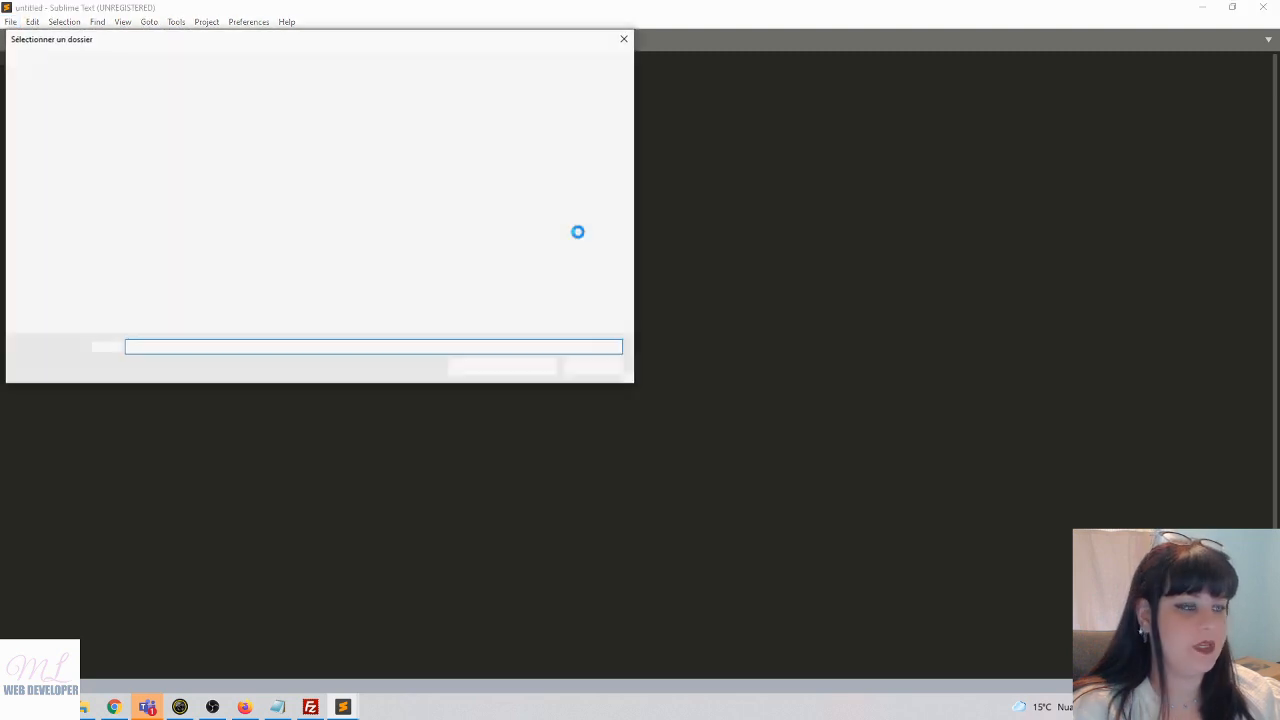
left_click(266, 62)
left_click(200, 181)
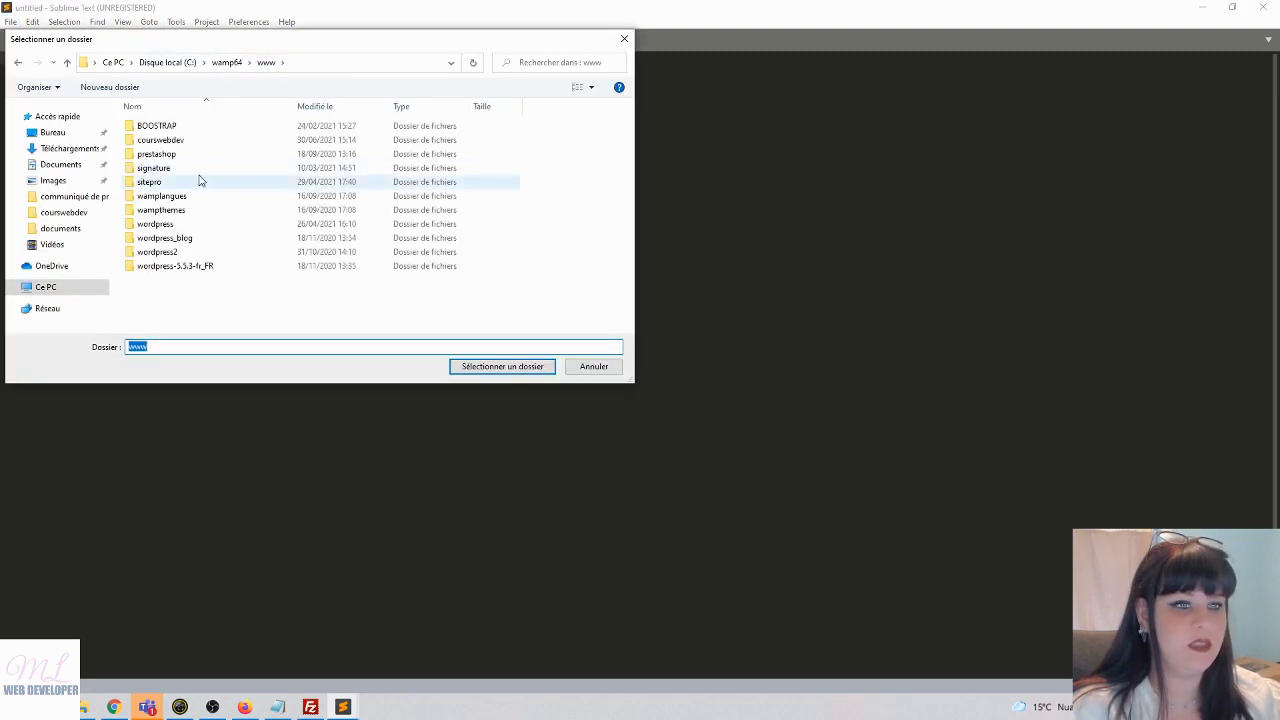
left_click(503, 367)
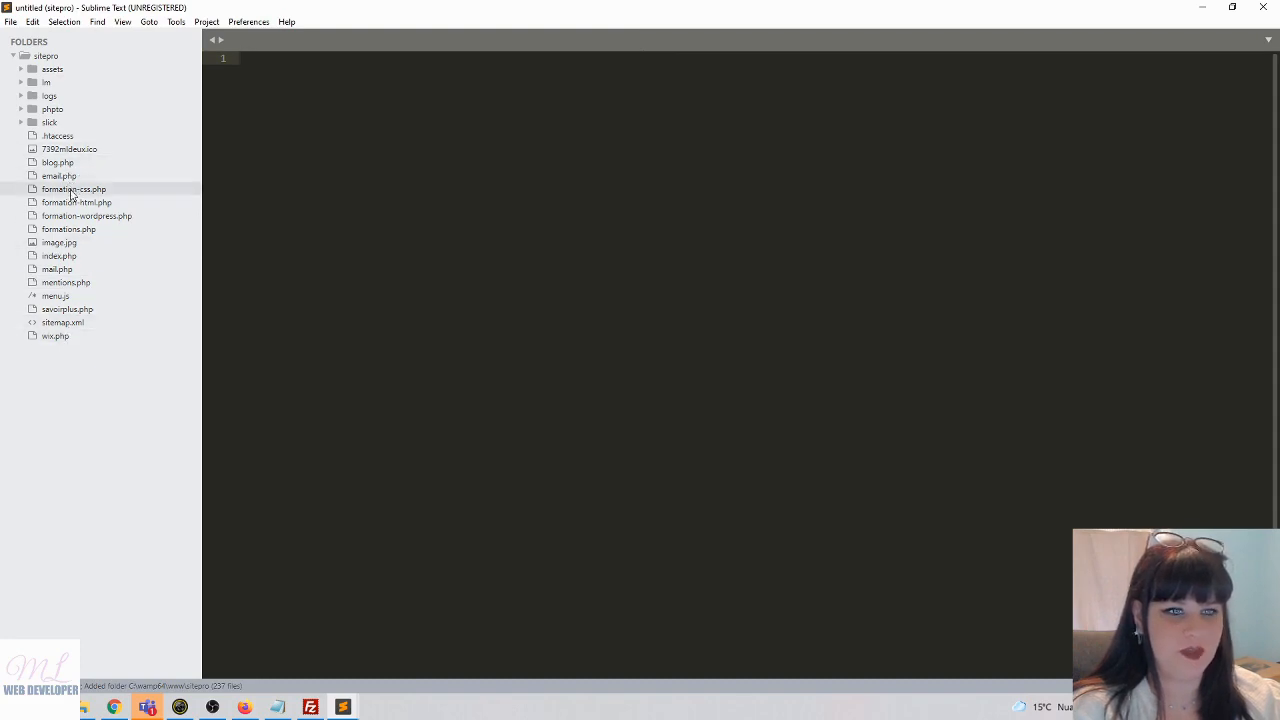
- Open index.php from the sitepro sidebar and scroll down to the header markup
left_click(68, 258)
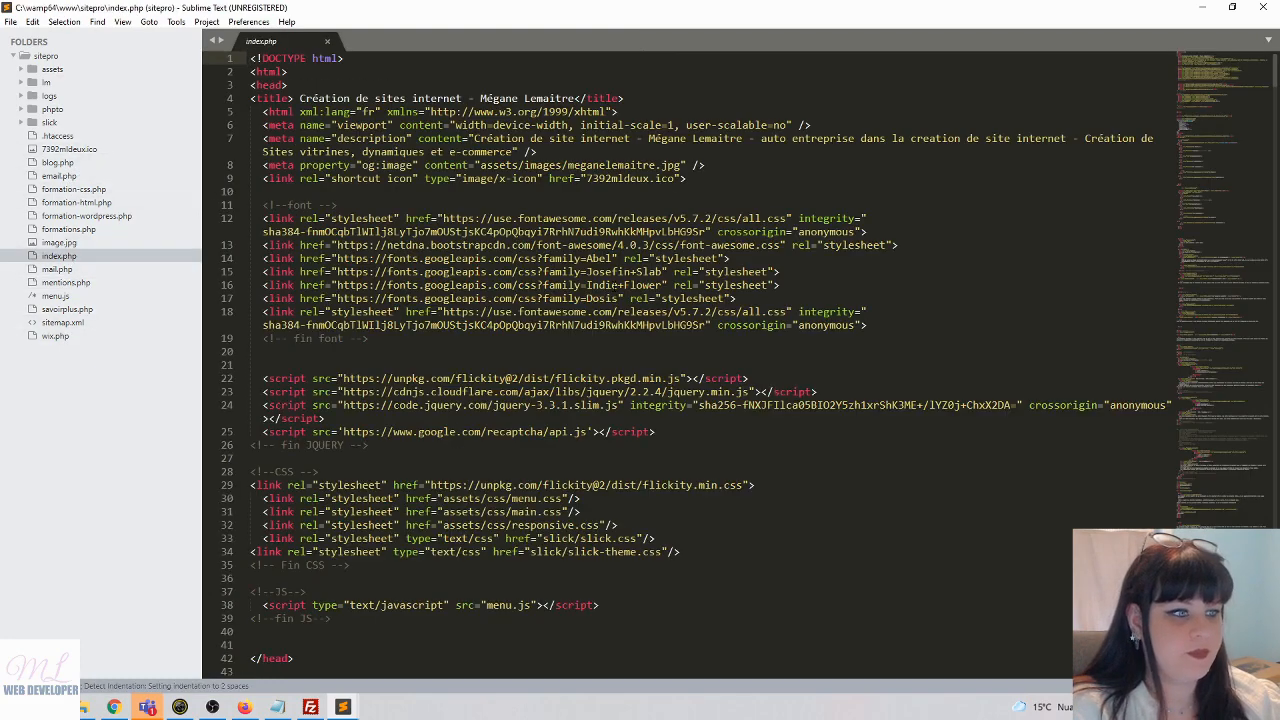
scroll(628, 462, "down", 13)
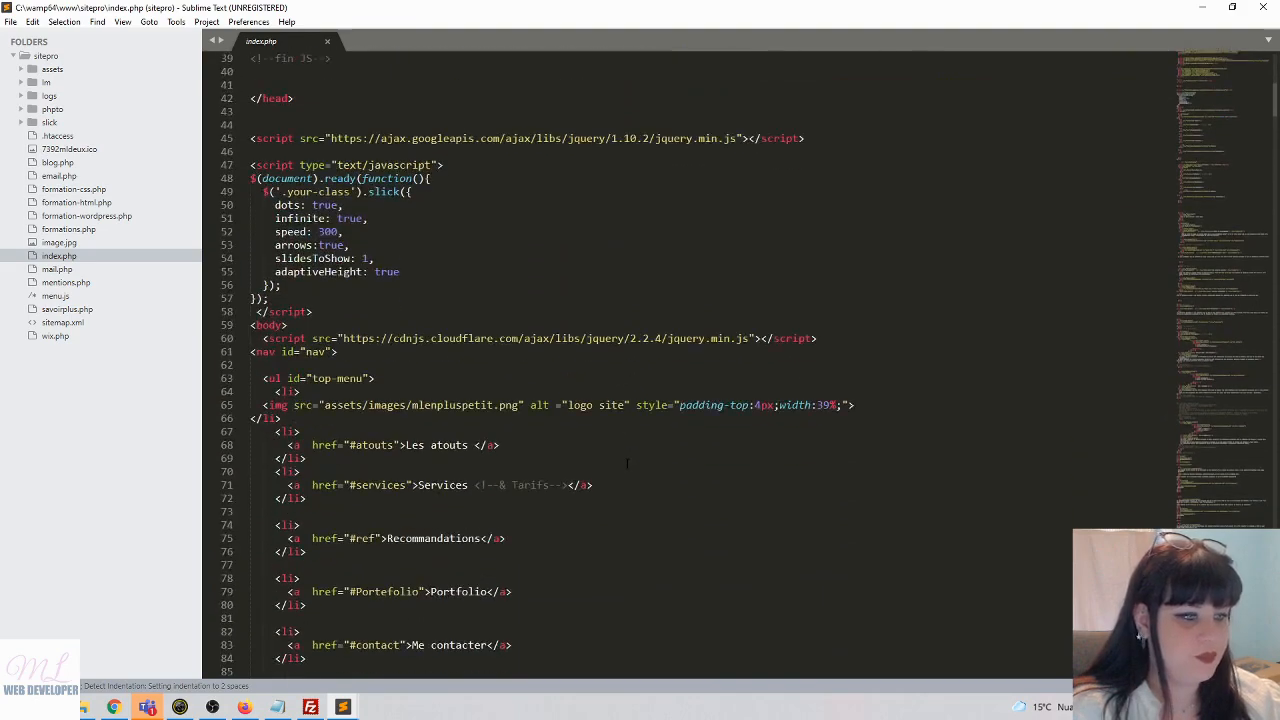
scroll(628, 462, "down", 20)
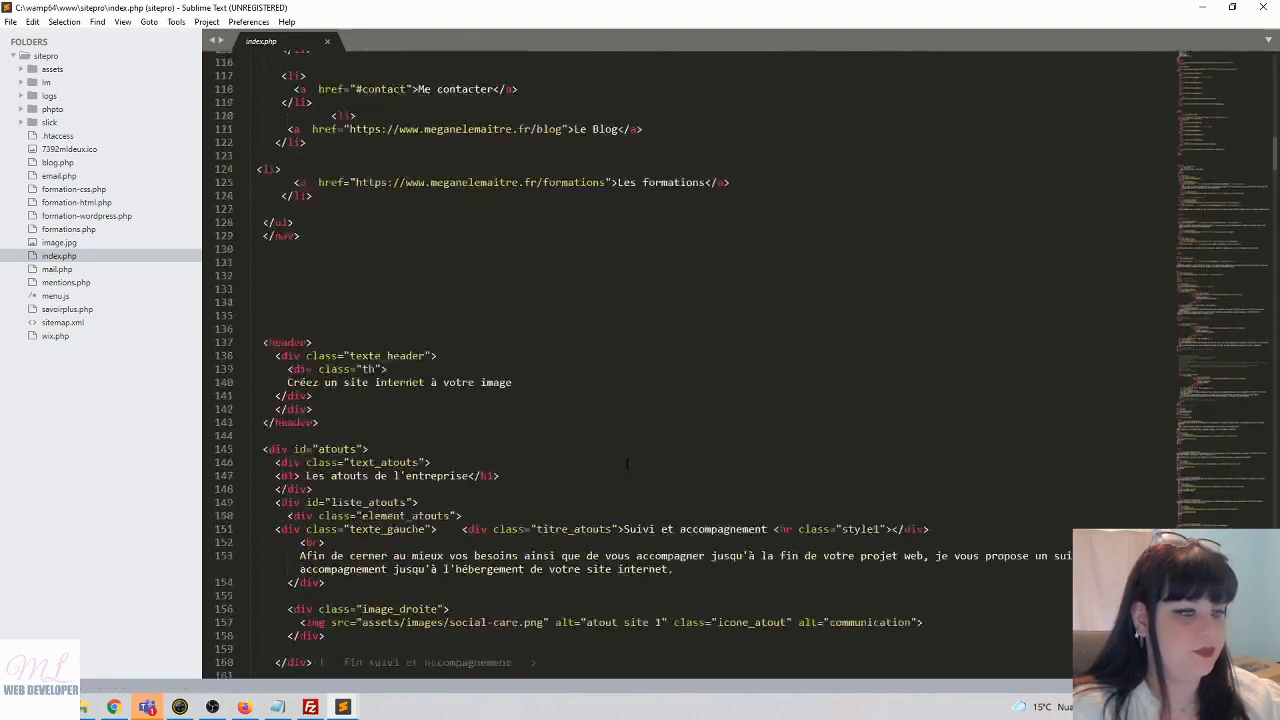
scroll(628, 462, "down", 1)
- Check the live header 'Créez un site internet à votre image' in Chrome, then re-maximise index.php
double_click(572, 6)
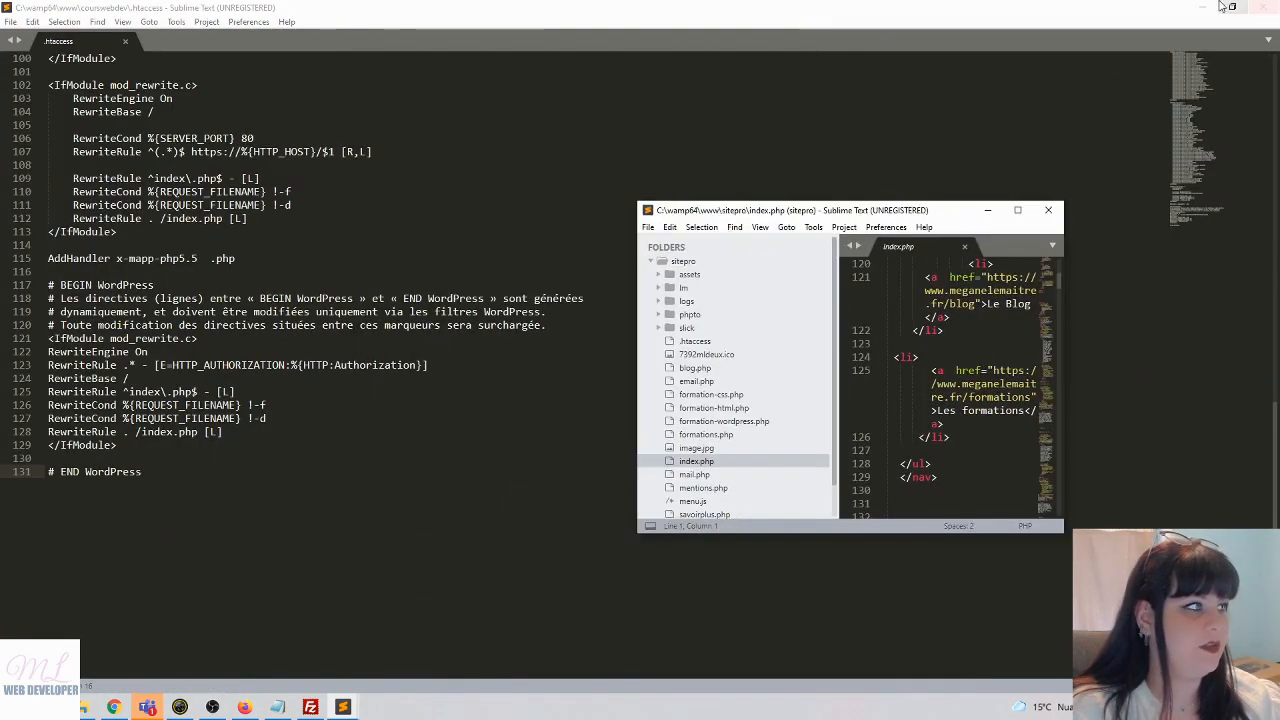
left_click(1201, 7)
left_click(1201, 7)
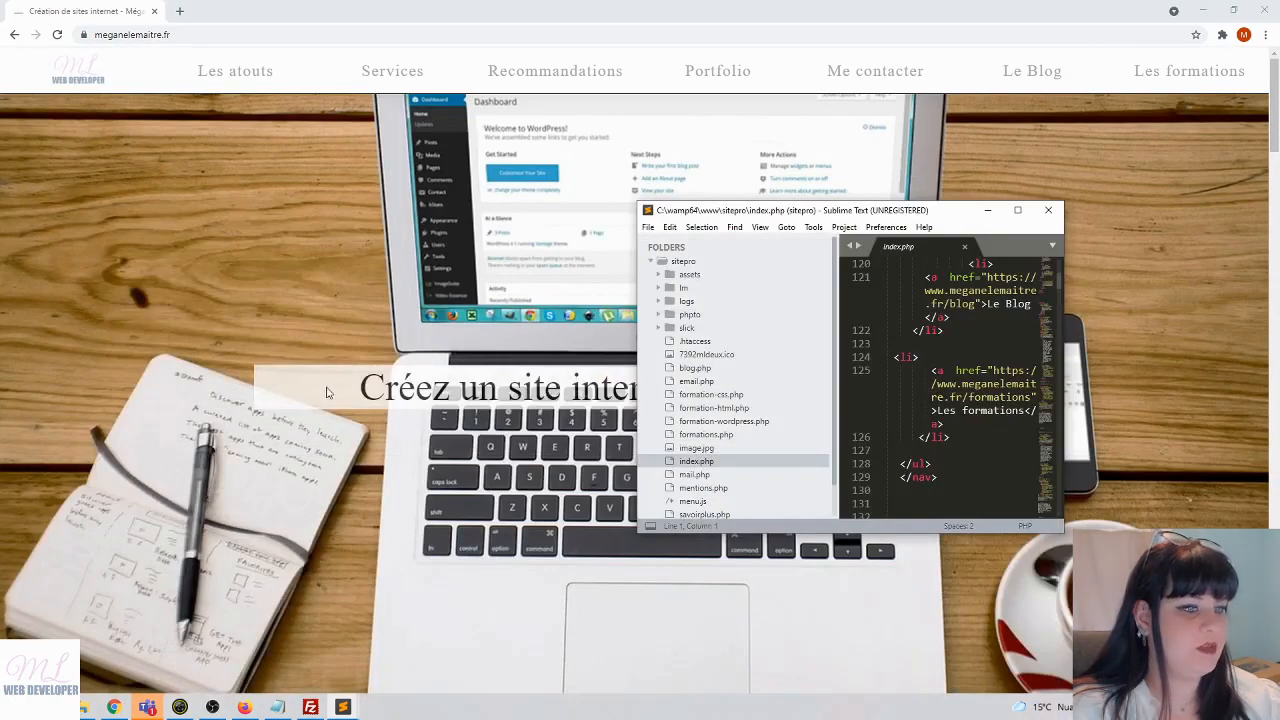
left_click_drag(852, 212, 812, 492)
left_click_drag(357, 387, 1010, 412)
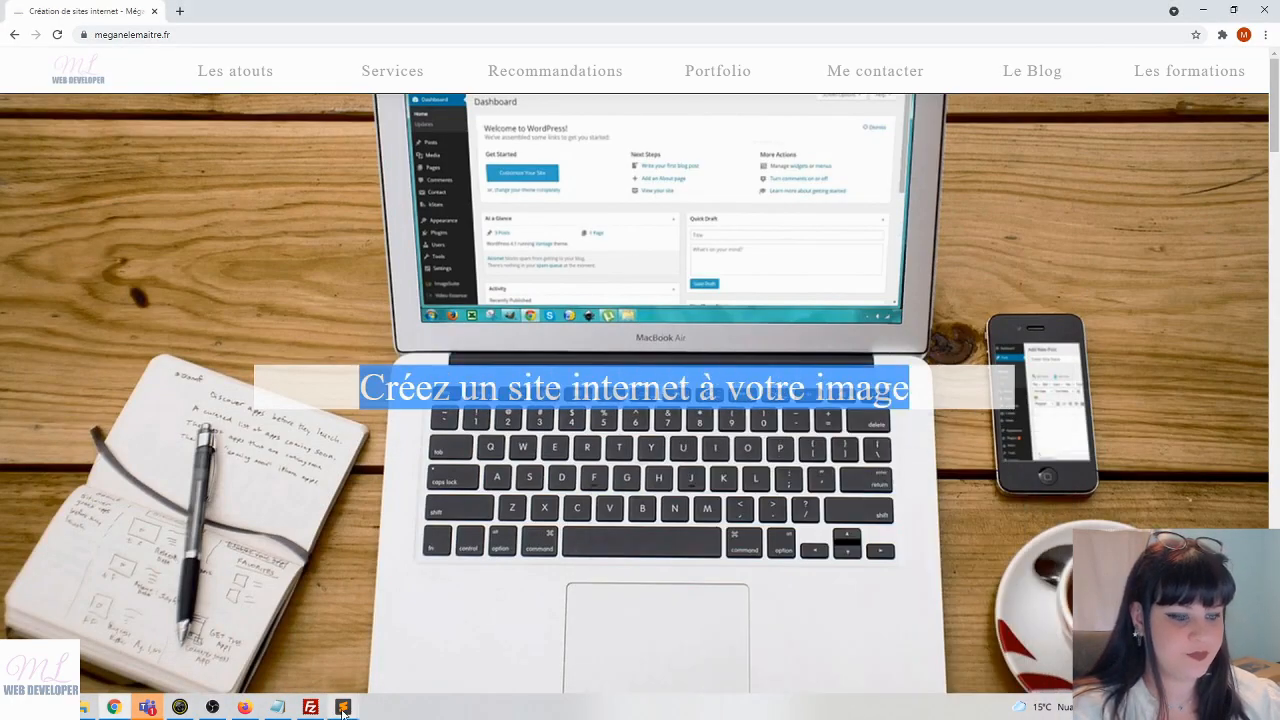
mouse_move(342, 710)
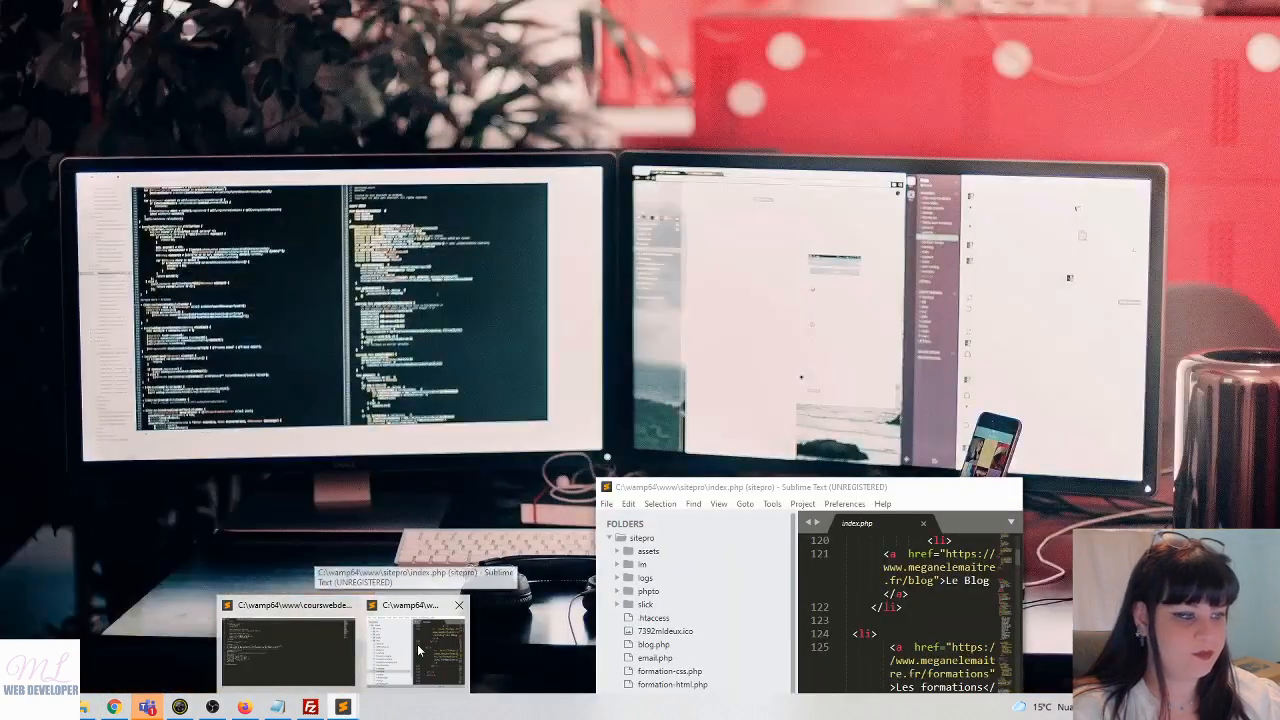
left_click(440, 640)
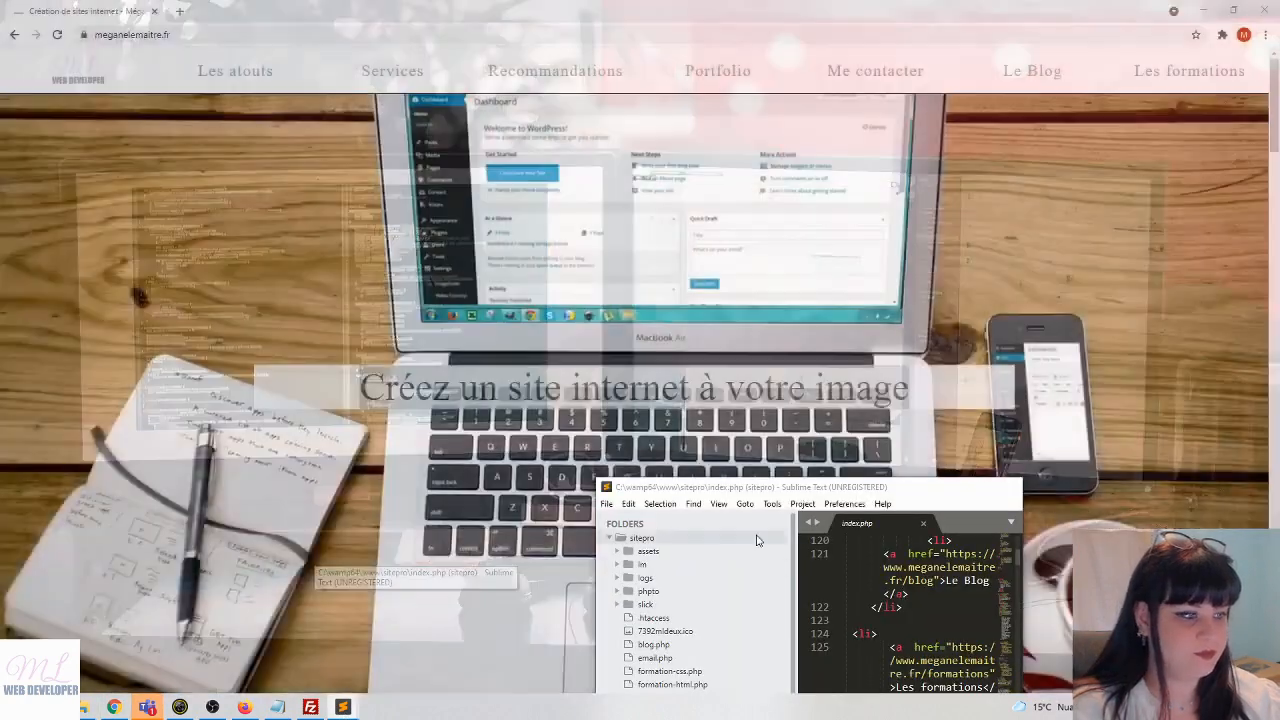
left_click_drag(757, 487, 575, 2)
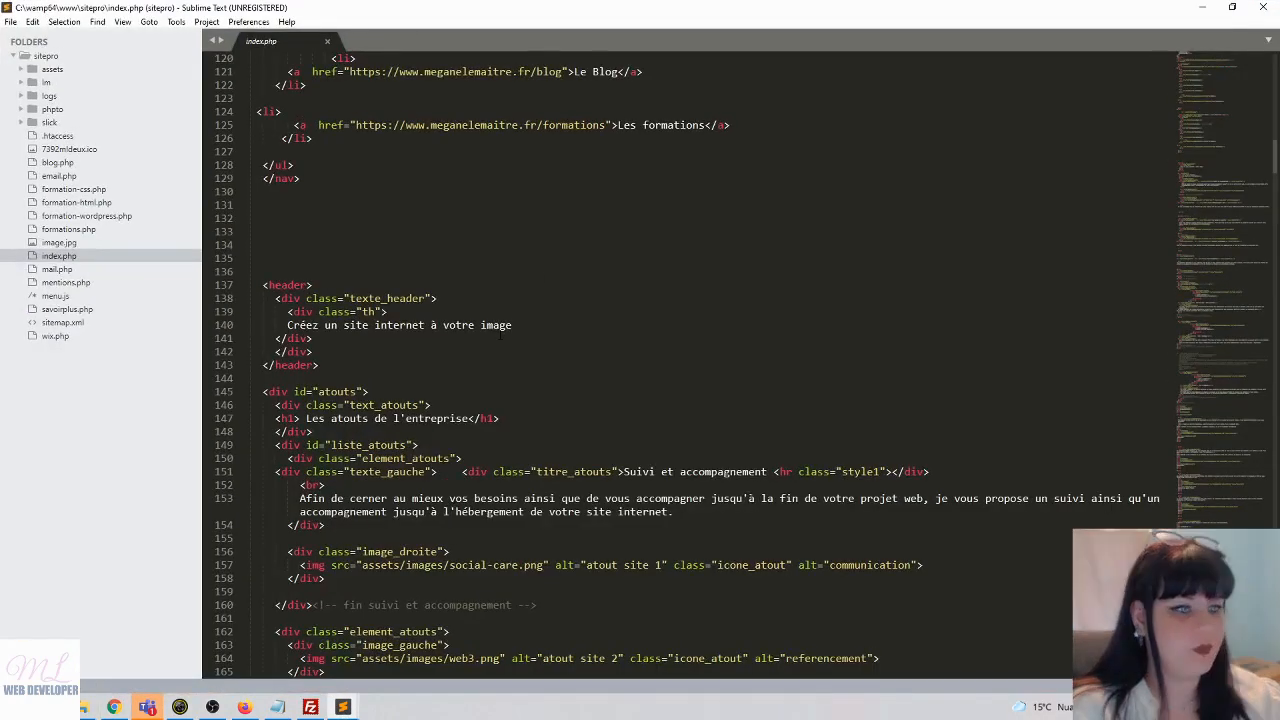
- Replace the line-140 header text with 'Voici un exemple pour FileZila' and save index.php
left_click_drag(512, 325, 287, 325)
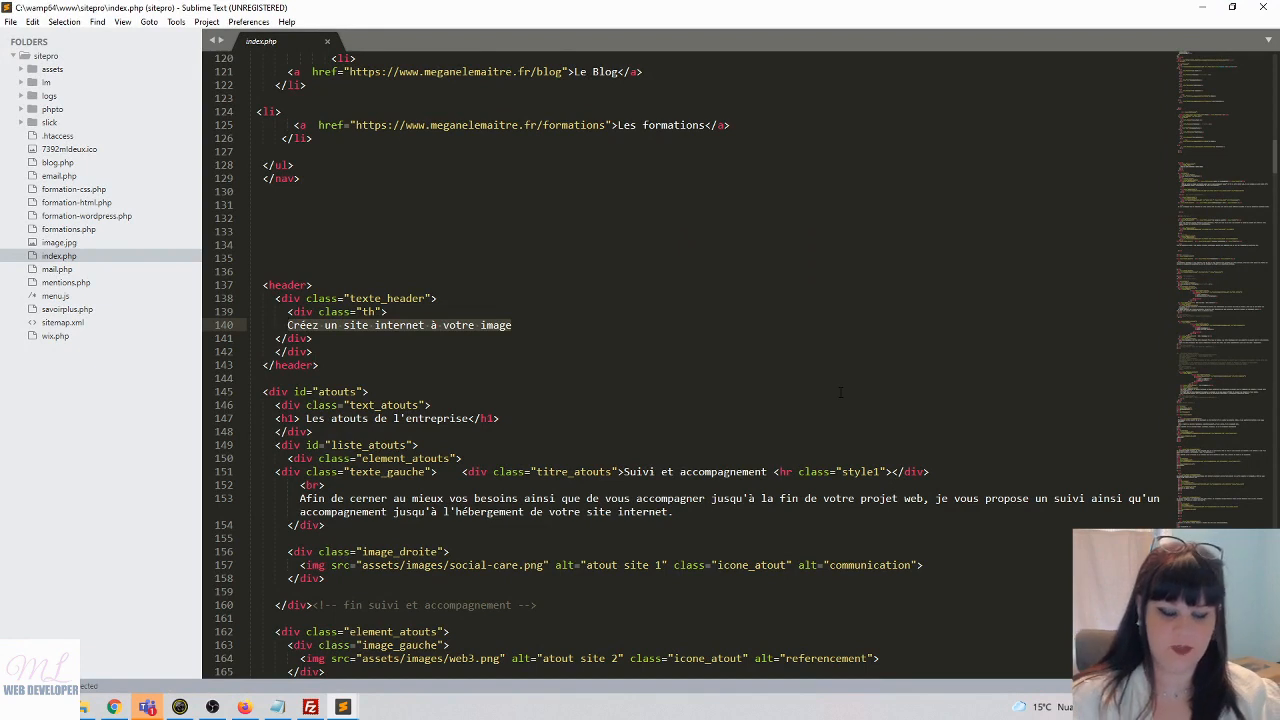
type("Voic")
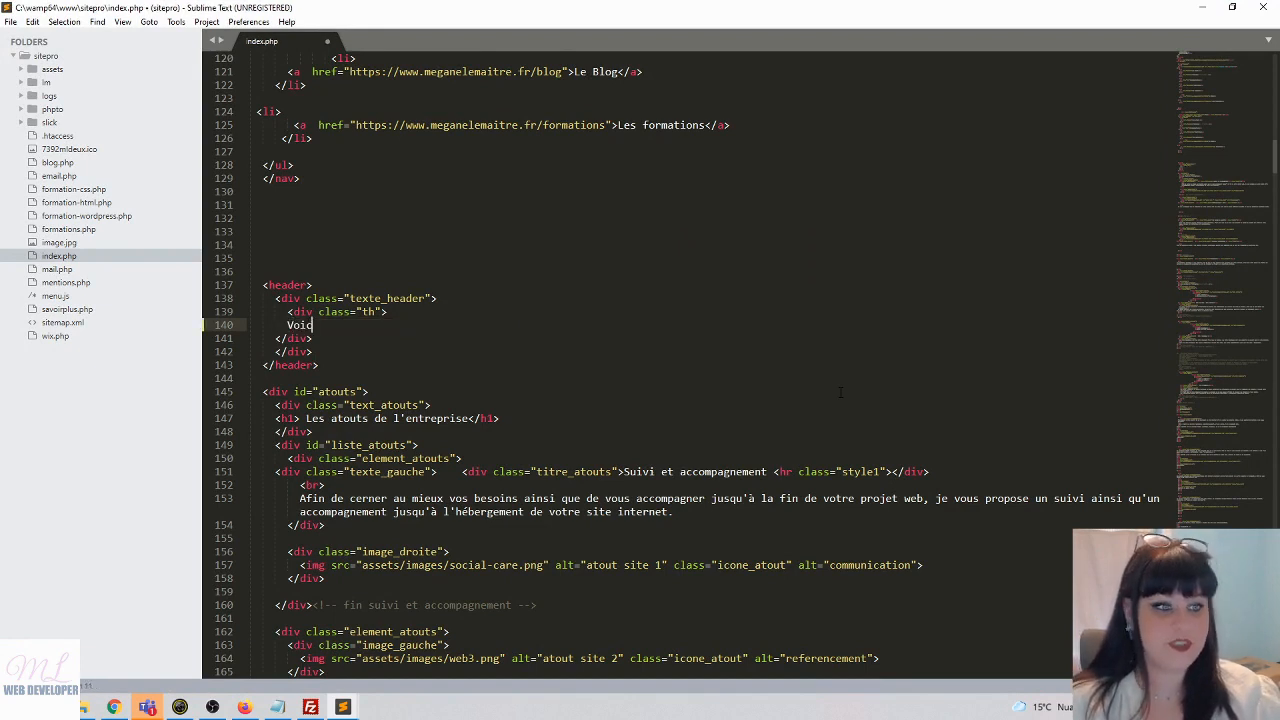
type("i un exemp")
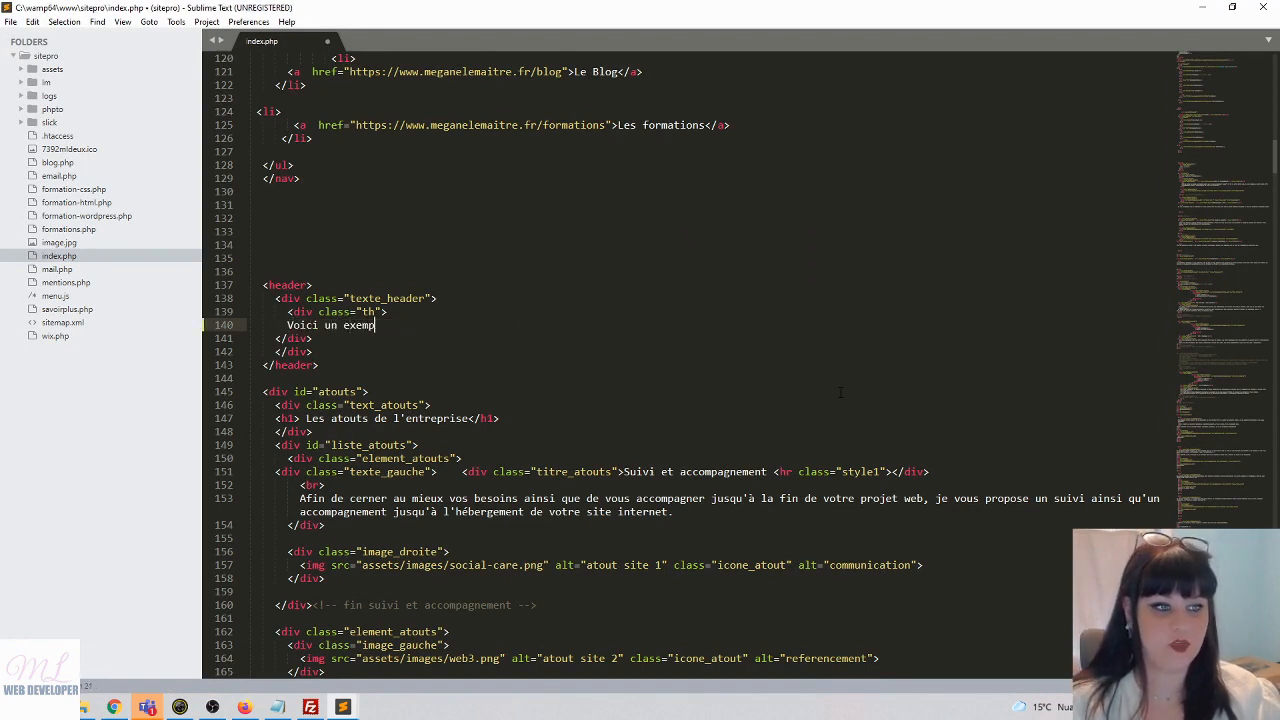
type("le pour File")
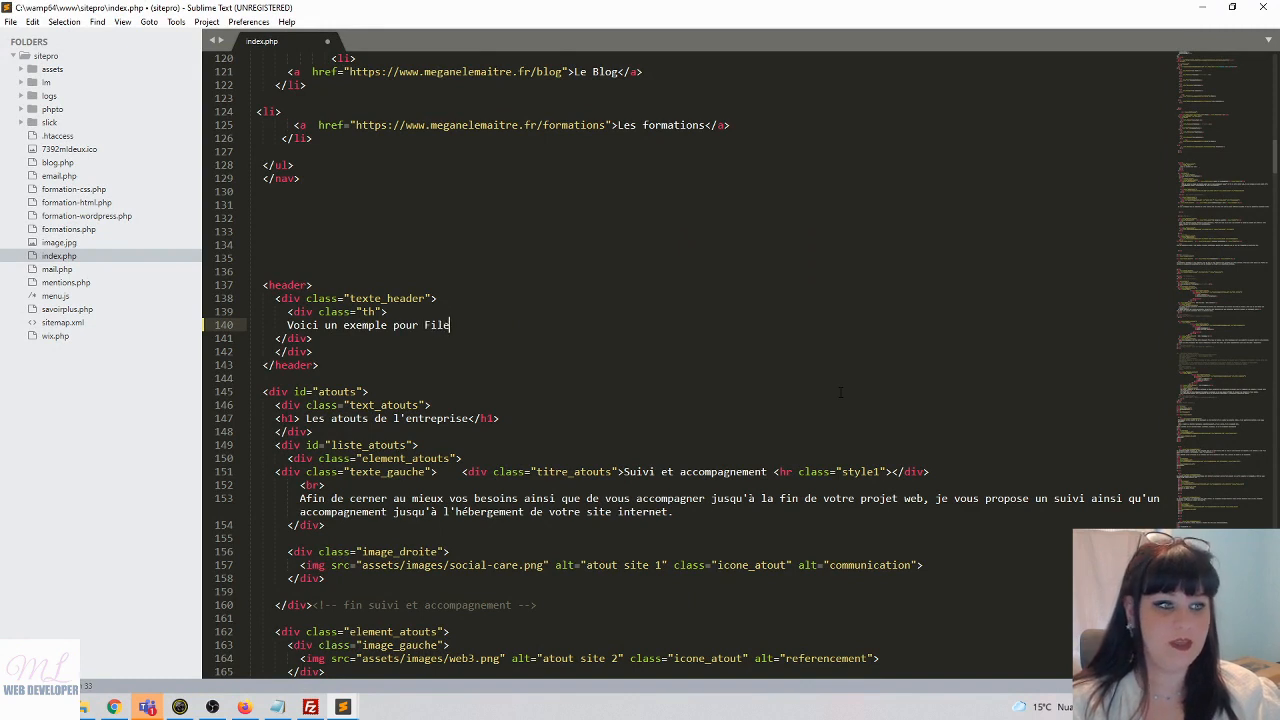
type("Zila")
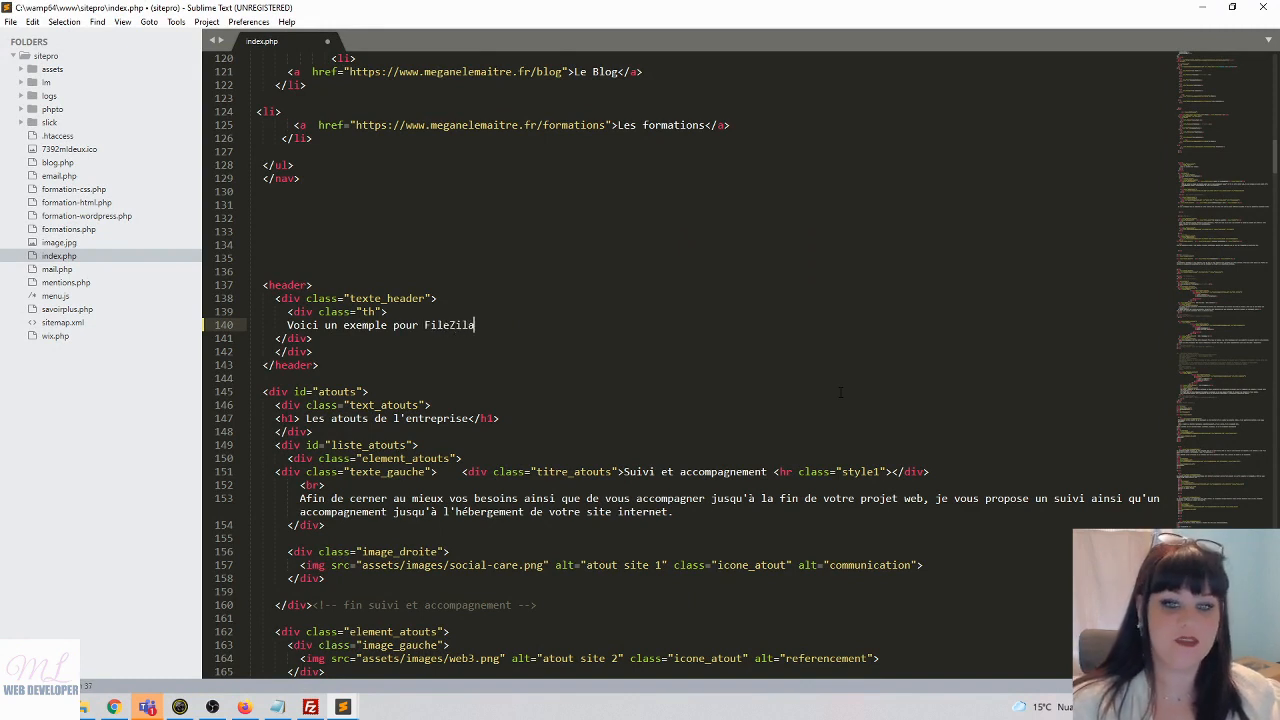
key("ctrl+s")
left_click(11, 21)
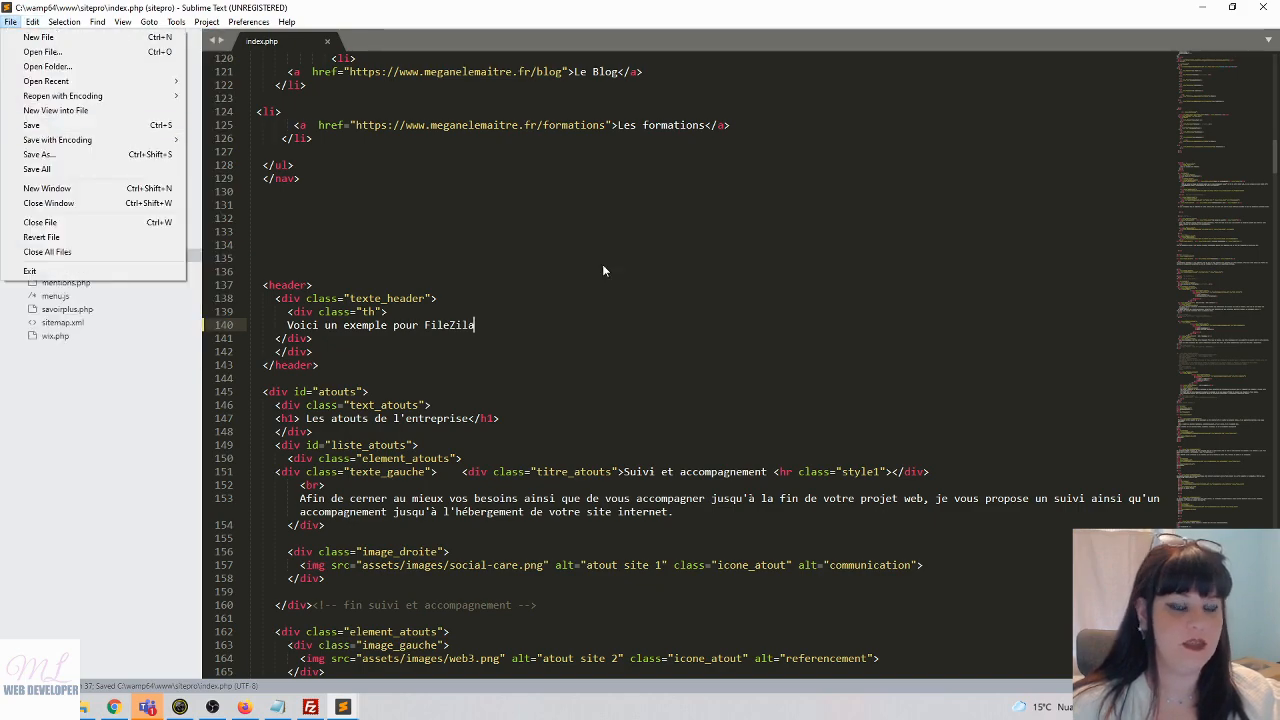
left_click(572, 338)
left_click(311, 707)
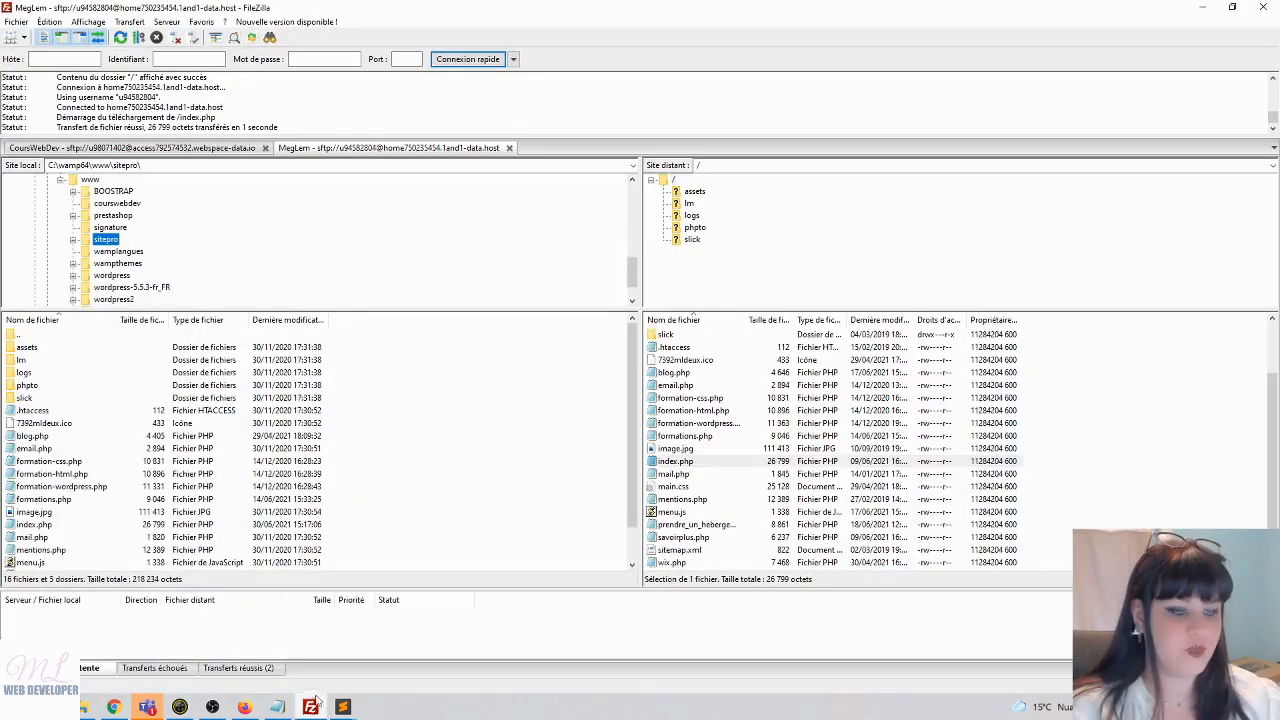
- Upload the edited index.php to the MegLem server root, replacing the existing remote copy
left_click_drag(27, 528, 1180, 492)
left_click(745, 443)
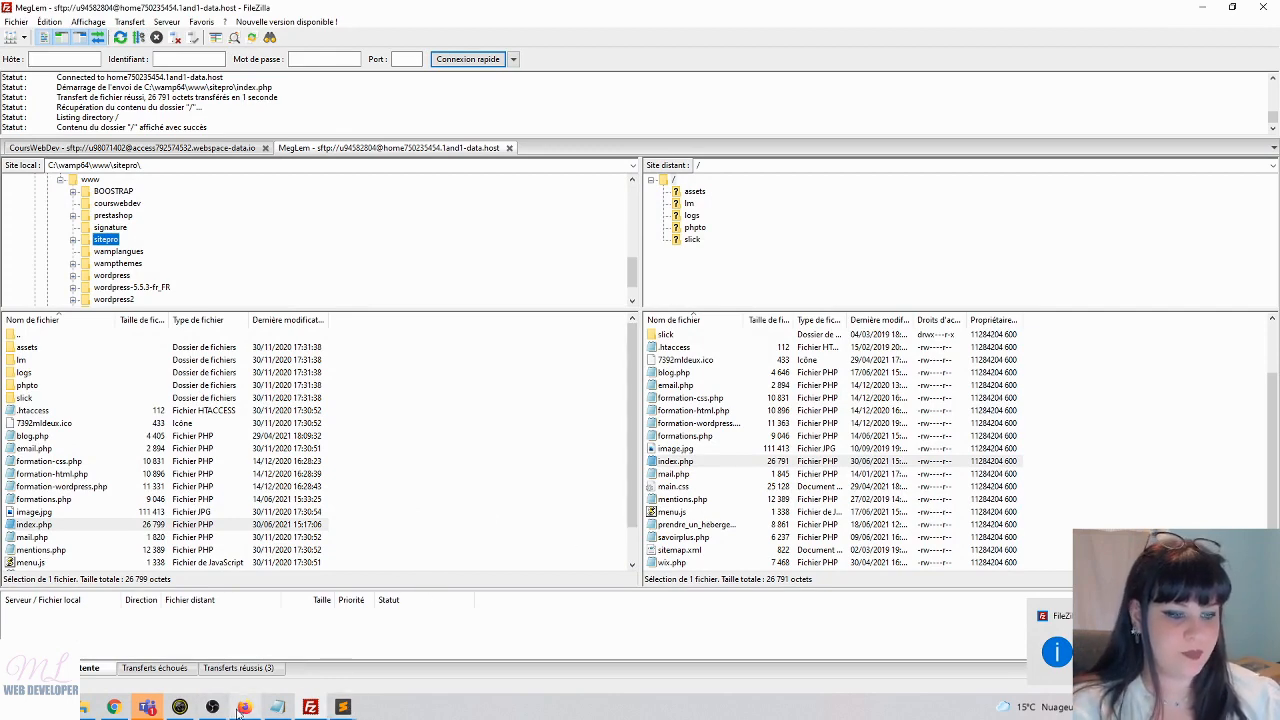
key("alt+Tab")
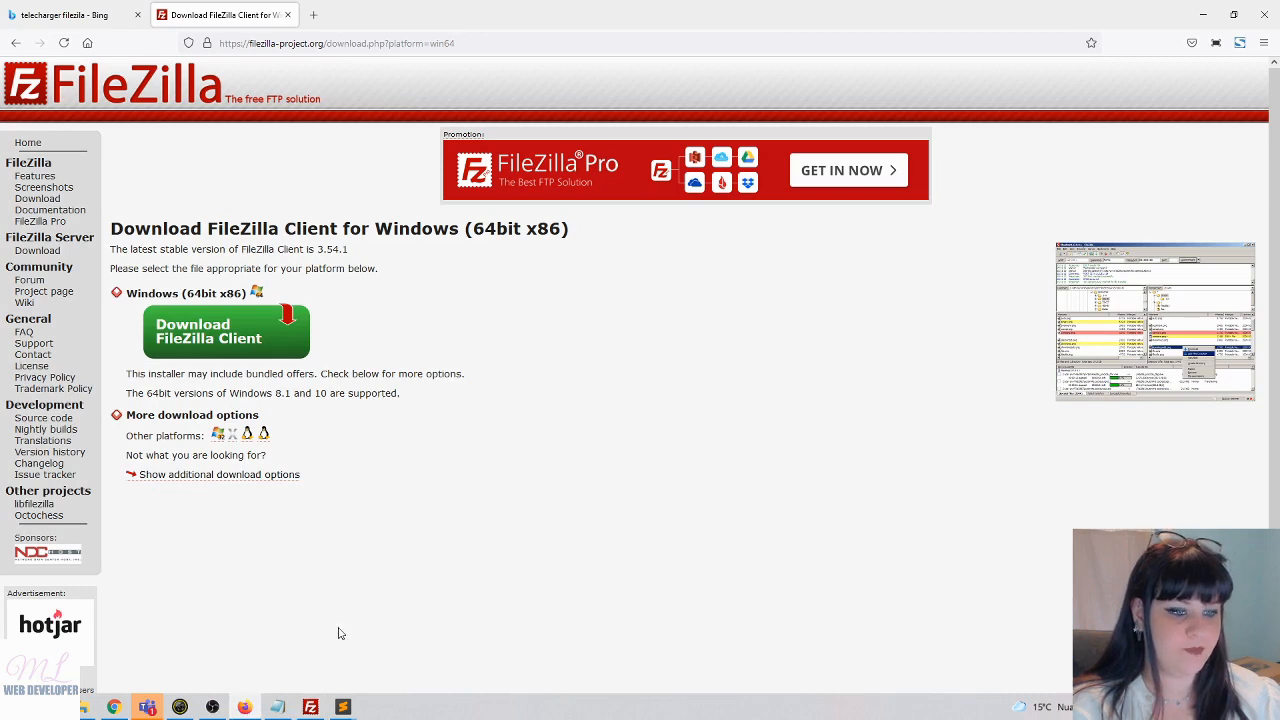
- Verify the live Chrome homepage header reads 'Voici un exemple pour FileZila', then return to FileZilla
left_click(114, 707)
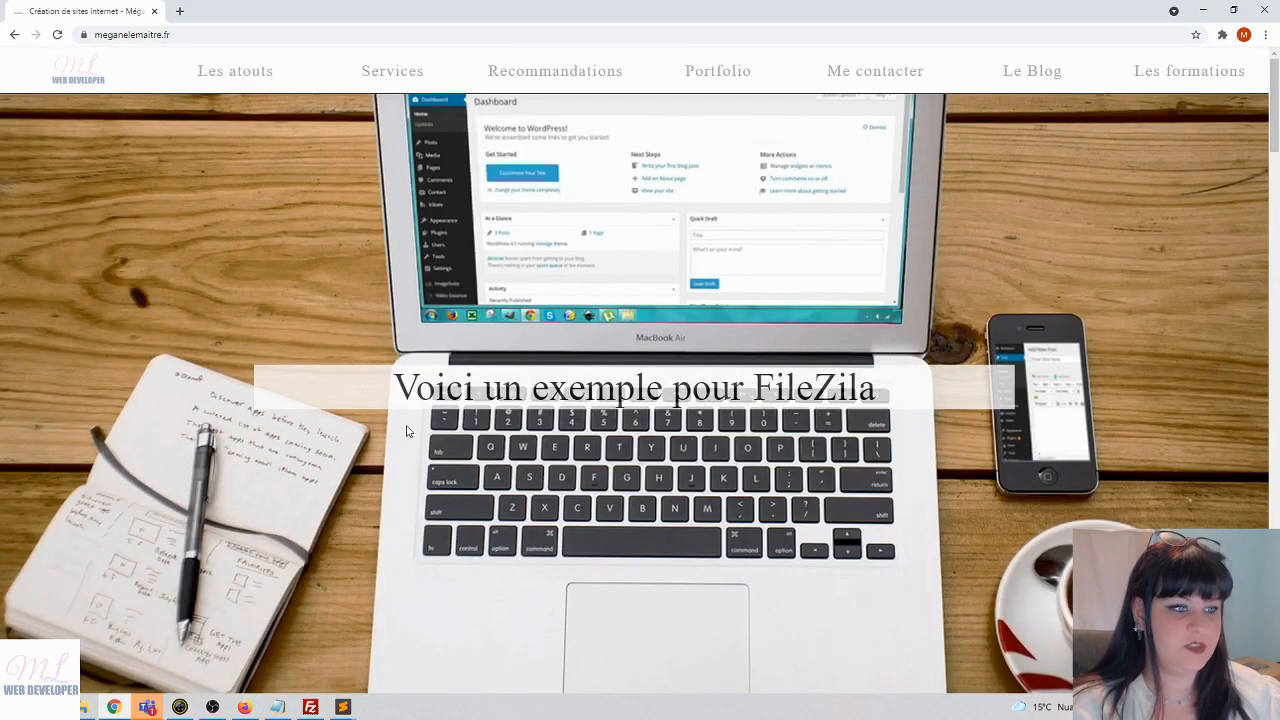
left_click_drag(416, 390, 917, 397)
left_click(871, 478)
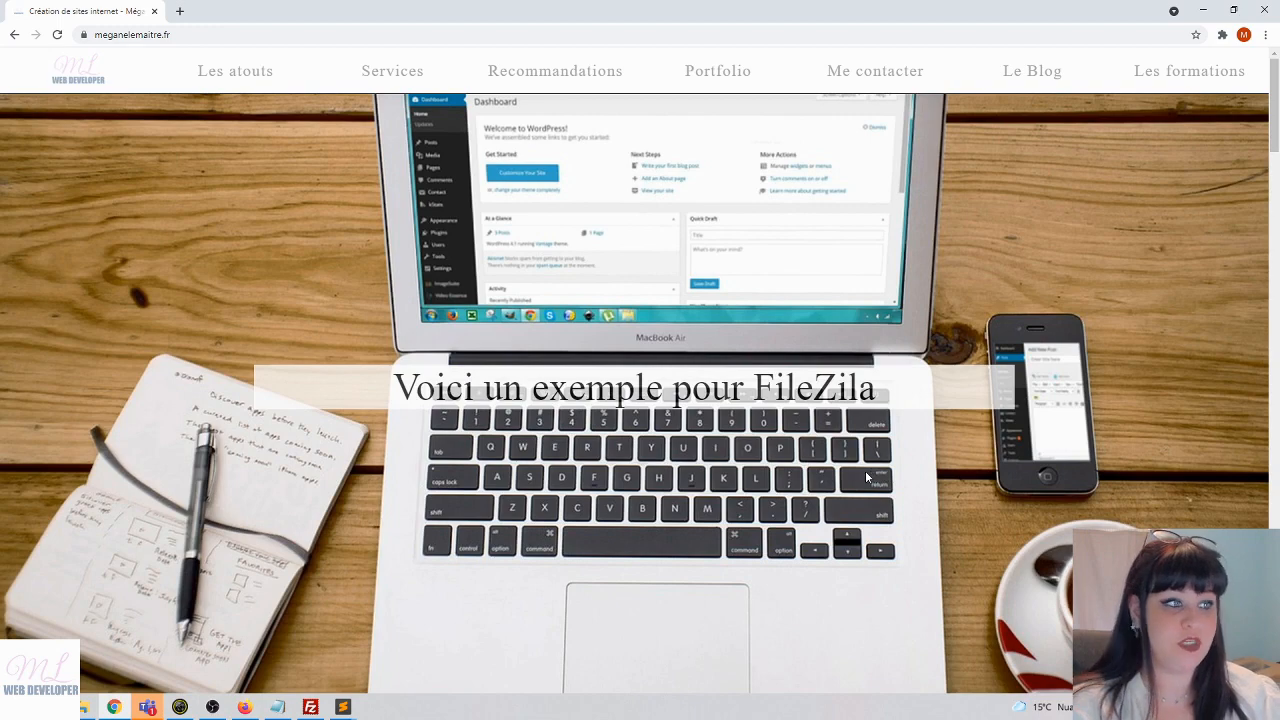
left_click(310, 707)
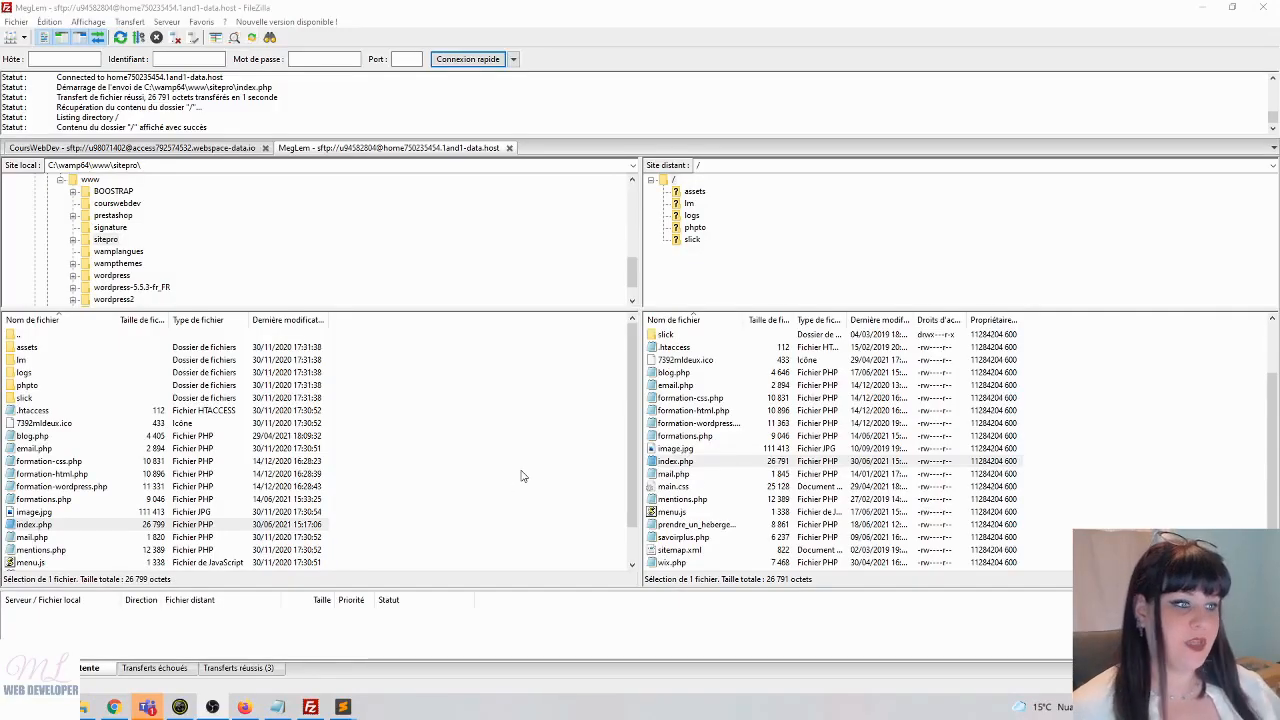
- Connect to the saved CoursWebDev site in a new FileZilla tab
left_click(10, 39)
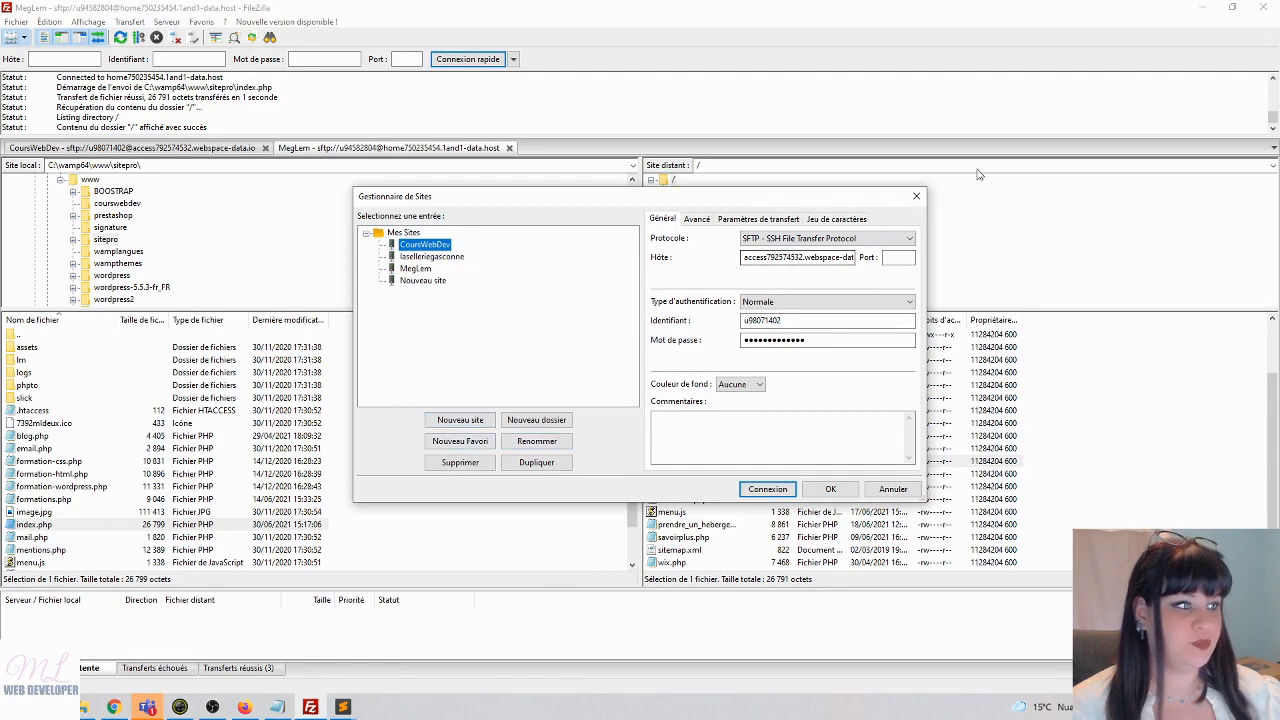
left_click(917, 198)
left_click(24, 38)
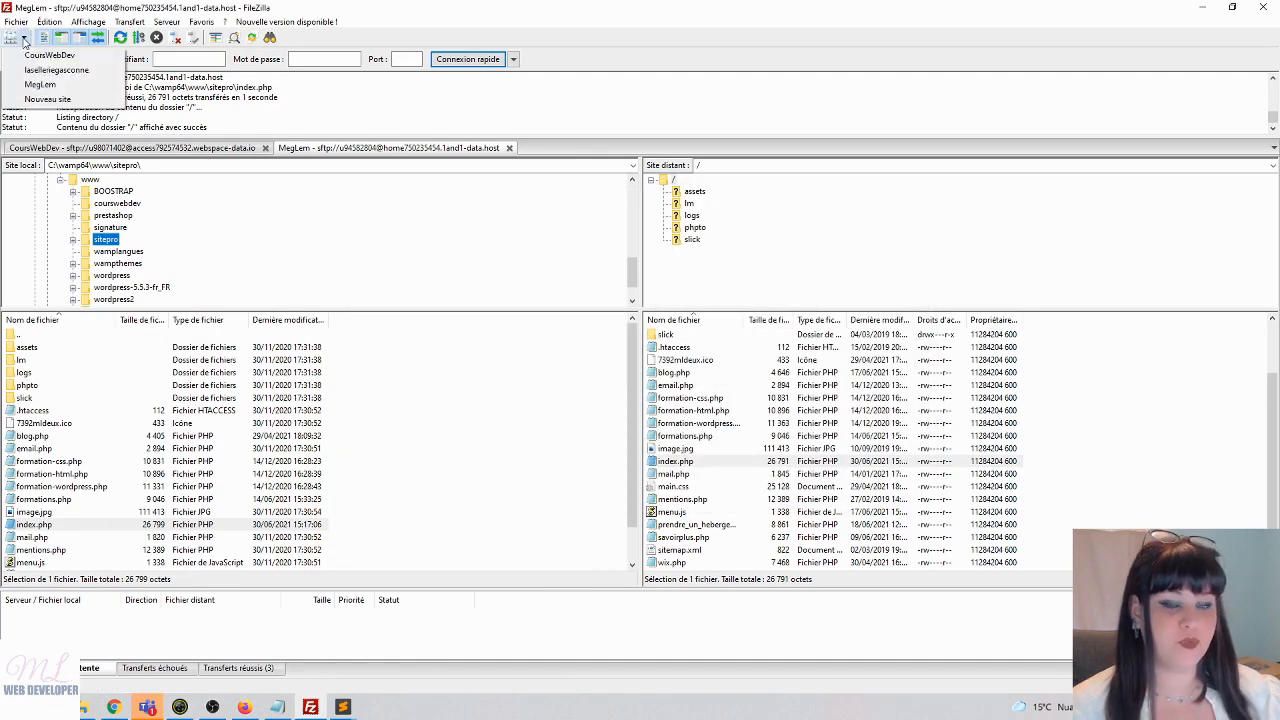
left_click(45, 55)
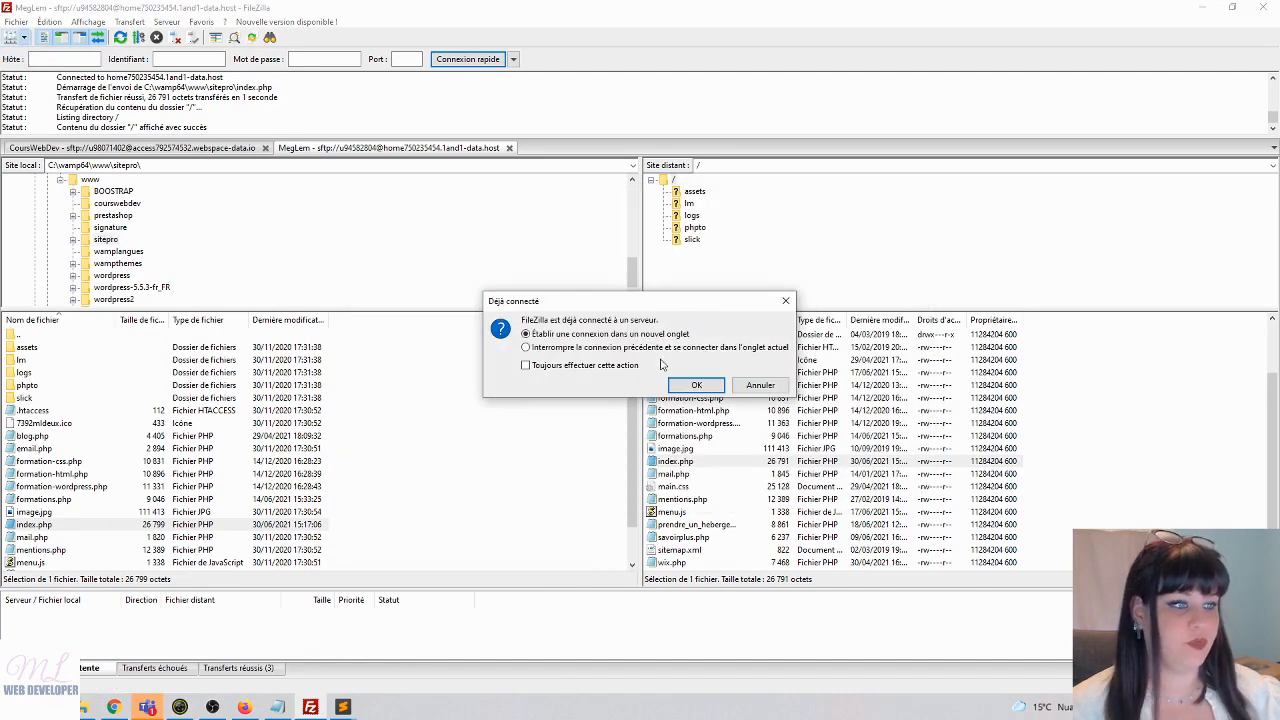
left_click(700, 385)
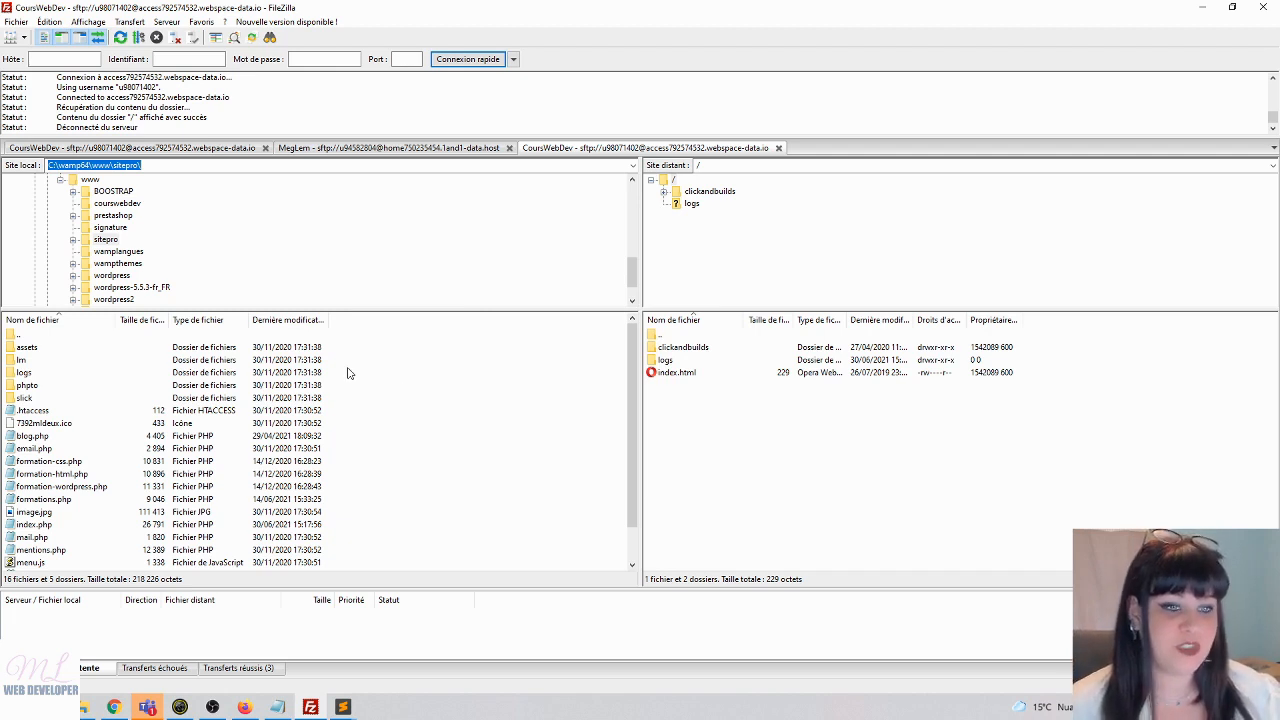
- Delete the contents of the local site path field, leaving it empty
scroll(92, 402, "down", 1)
scroll(98, 430, "up", 1)
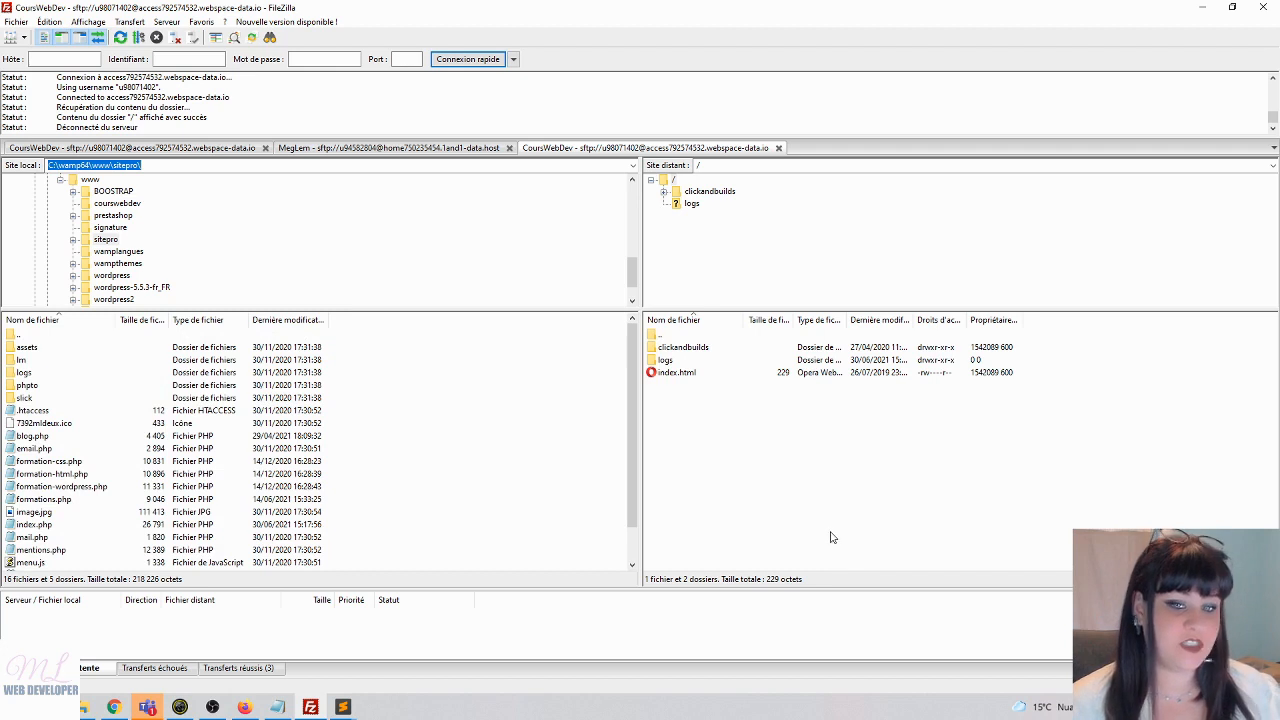
key("BackSpace")
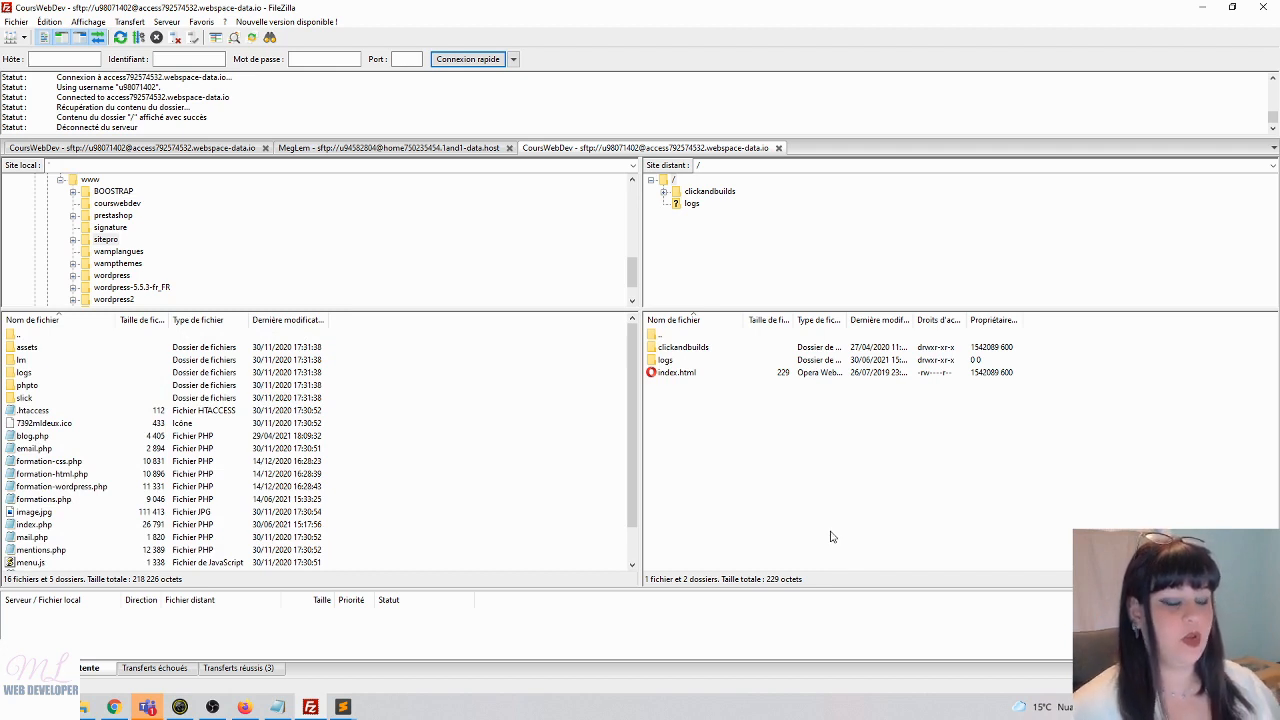